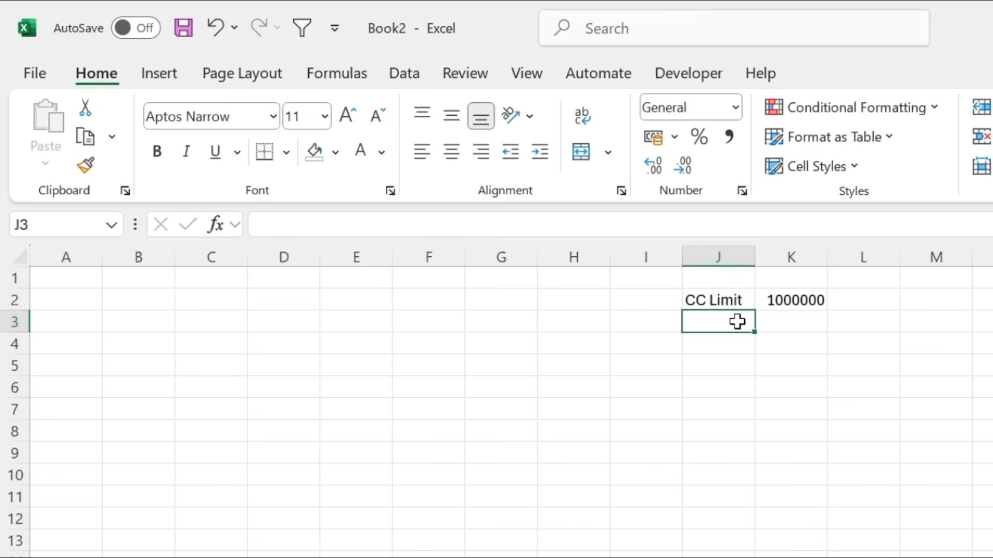
Label cell J3 "Rate Of Interest" and set the rate in K3 to 11%
text(Rate)
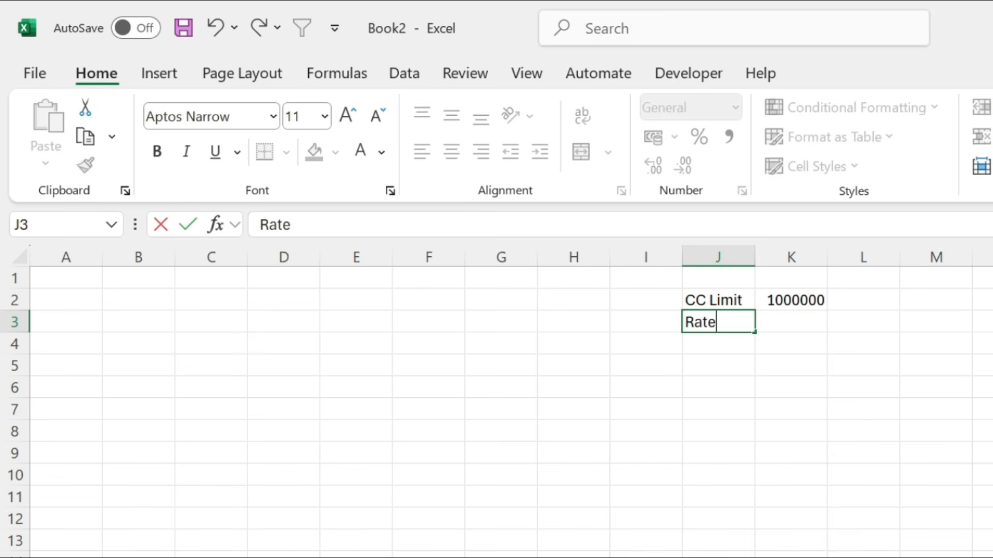
text( Of Interest)
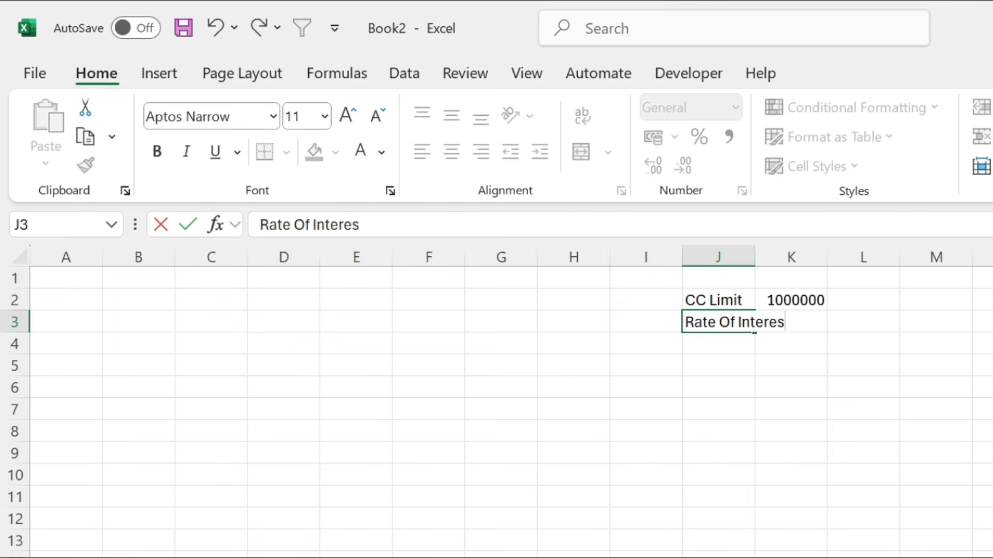
key(Tab)
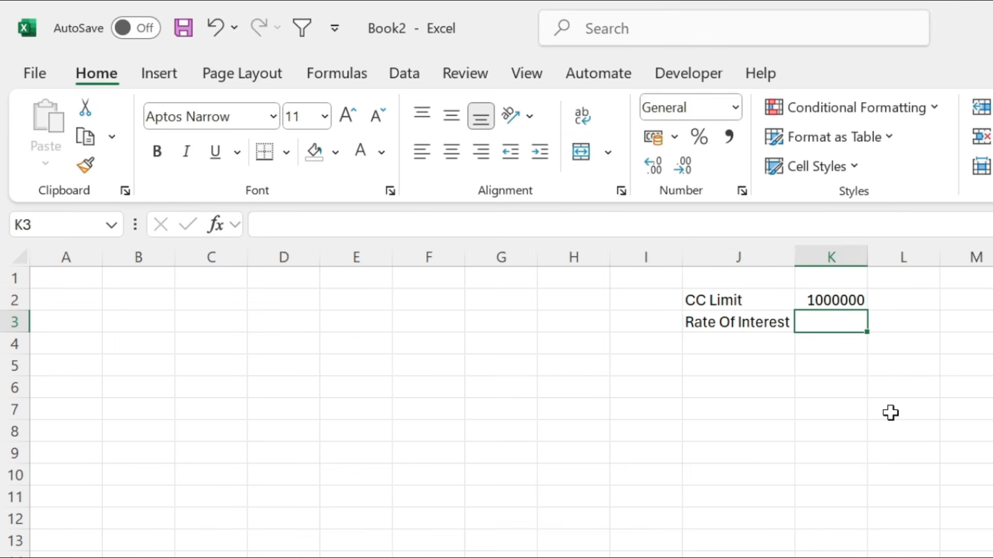
text(11%)
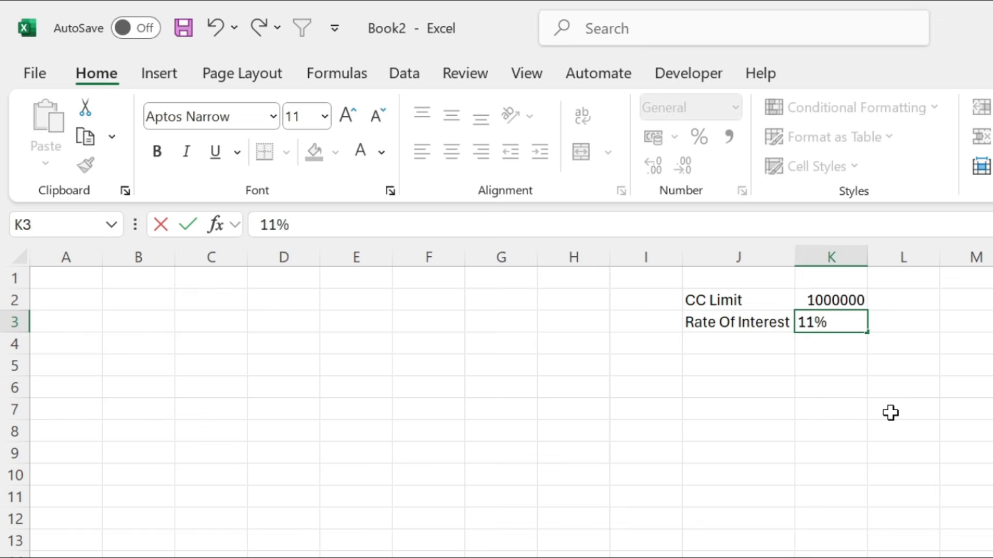
Label cell J4 "Total Interest" below the interest rate row
click(749, 344)
text(Total Int)
key(BackSpace)
text(l Inter)
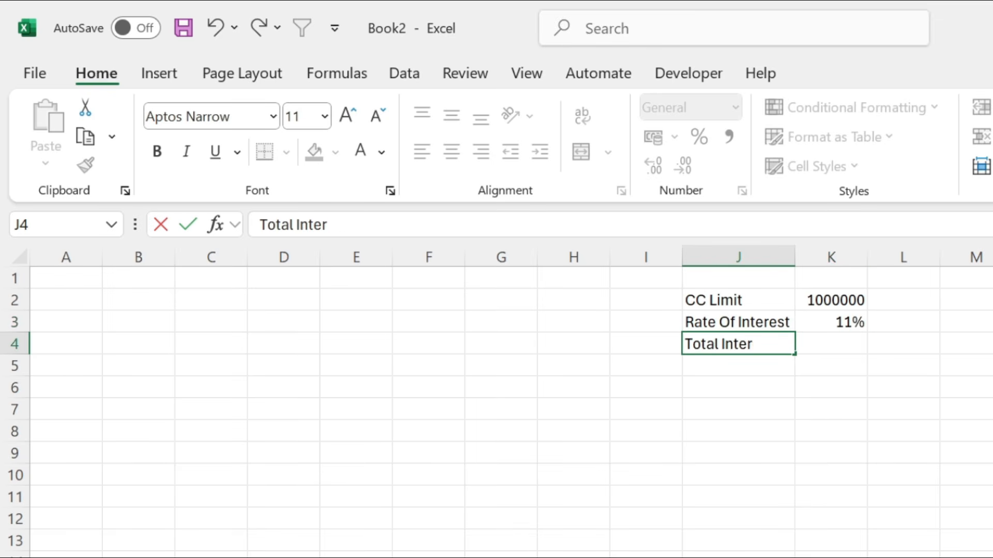
text(est)
key(Return)
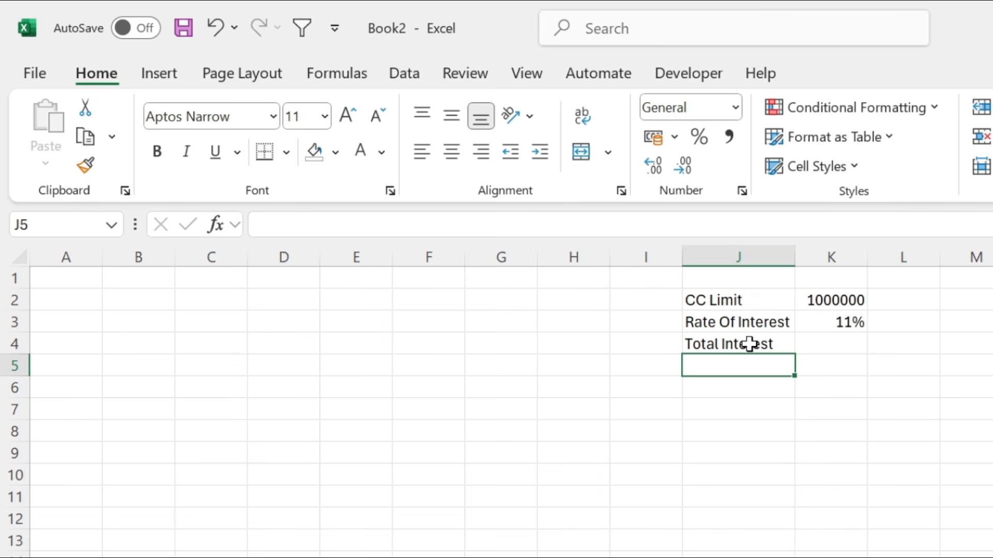
Add the labels "Limit Used" in J5 and "Limit Balance" in J6
text(Limit Used)
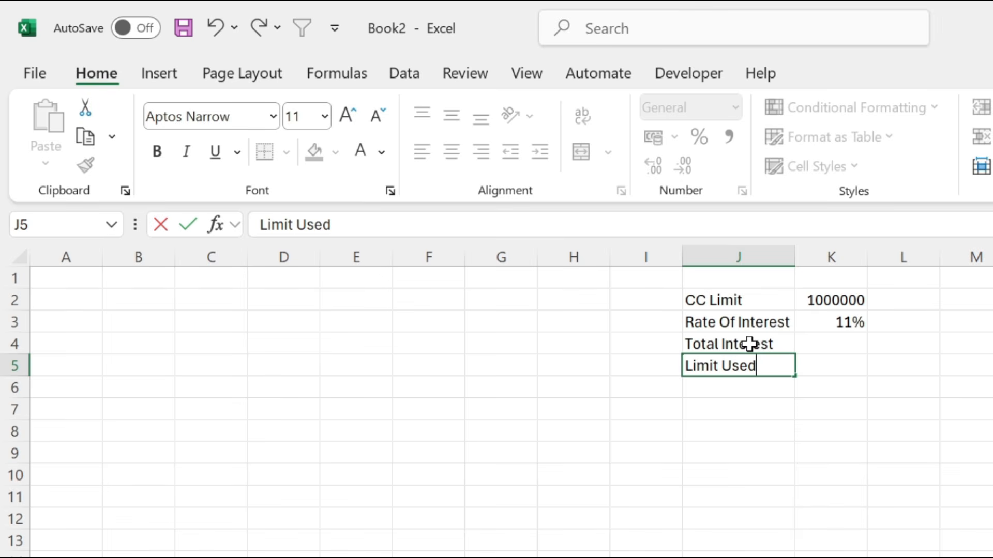
key(Tab)
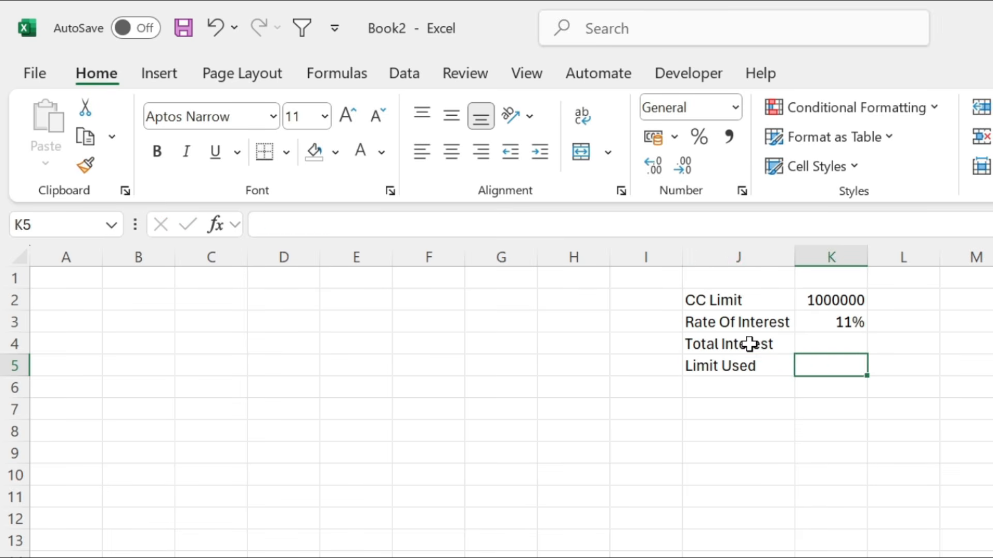
click(733, 383)
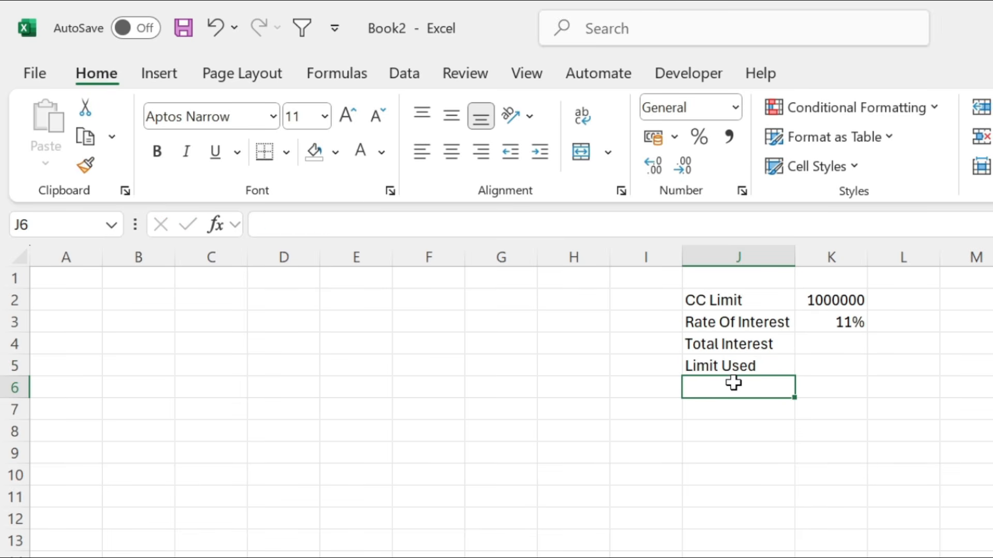
text(Lim)
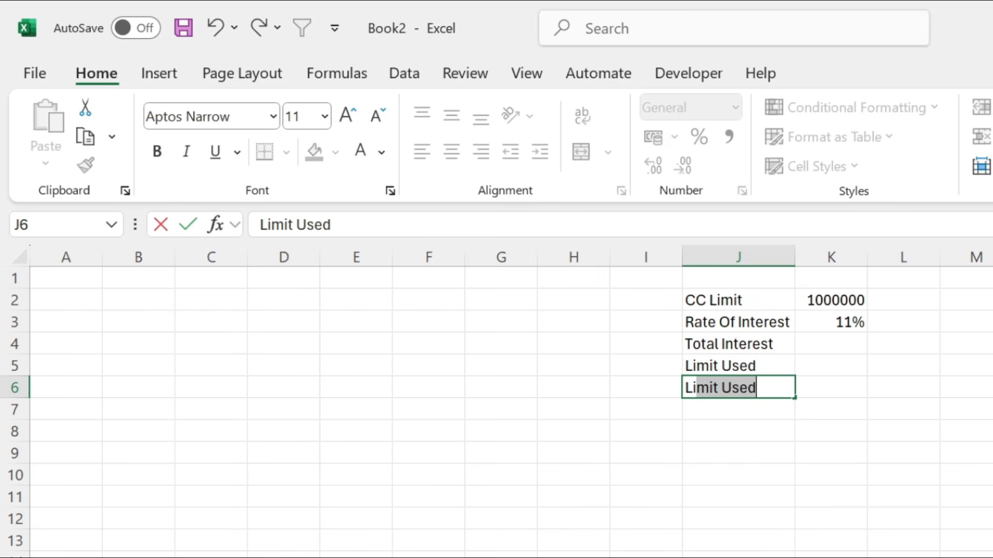
text(it )
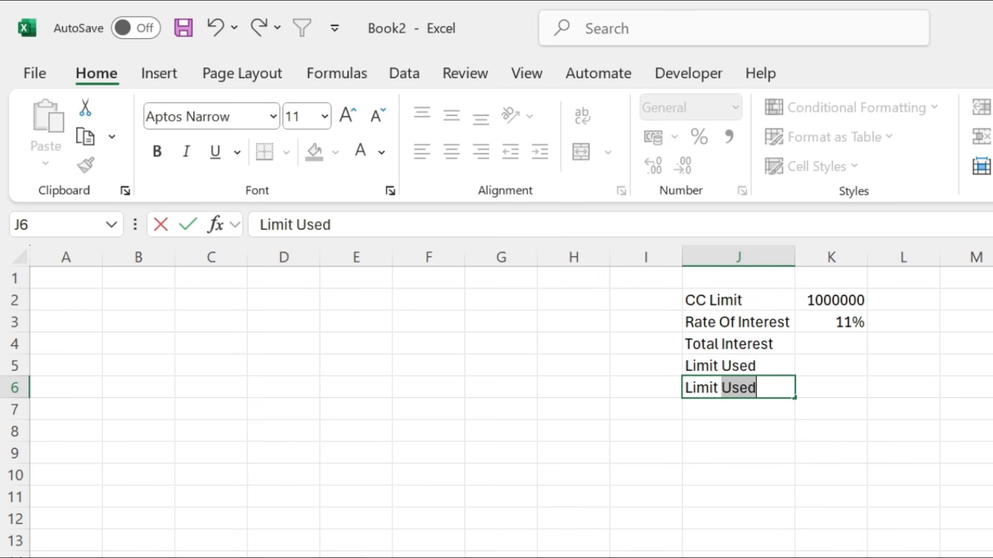
text(Balance)
click(970, 518)
drag(715, 347, 812, 389)
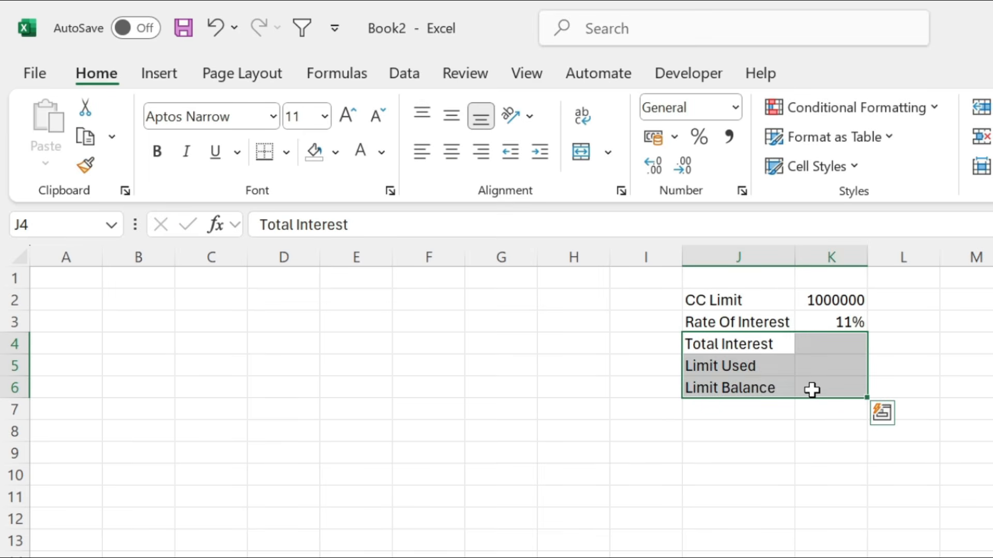
Enter the headers "Date", "Particulars" and "Deposit" in cells B2 to D2
click(147, 304)
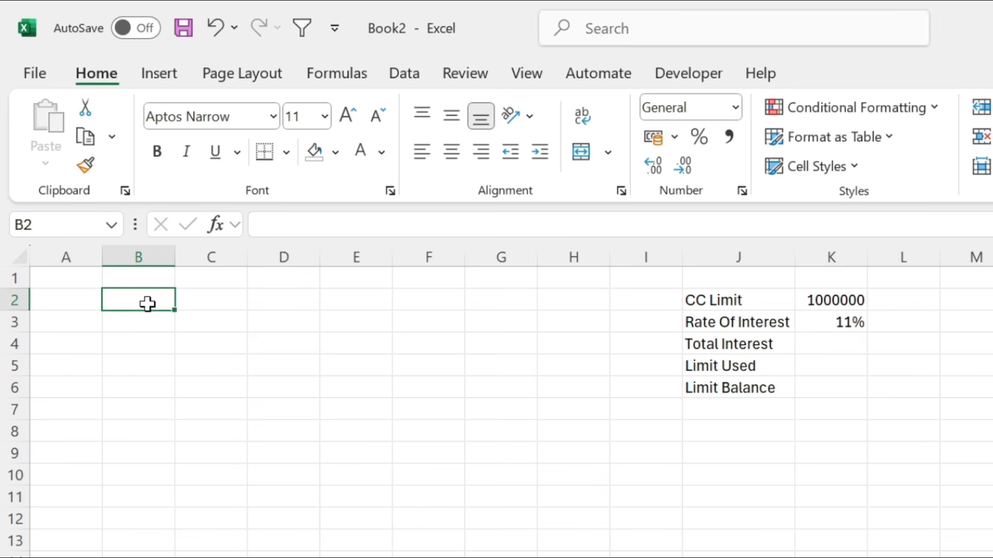
text(Date)
key(Tab)
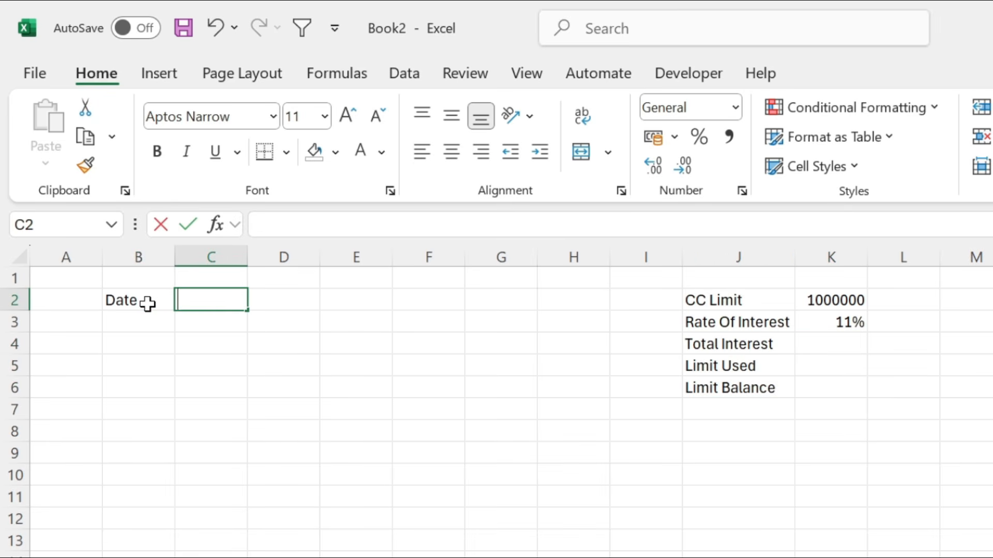
text(Particulars)
key(Tab)
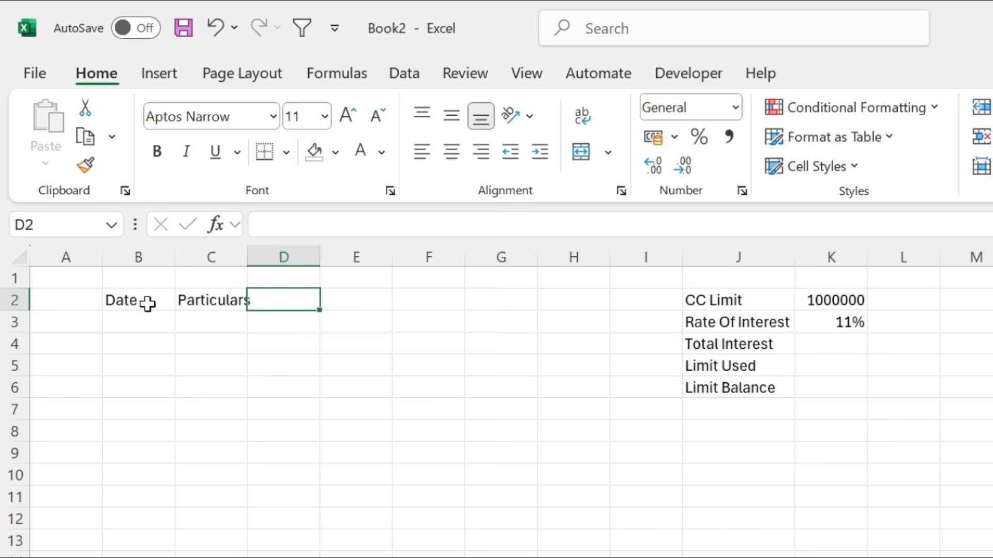
text(Deposit)
key(Tab)
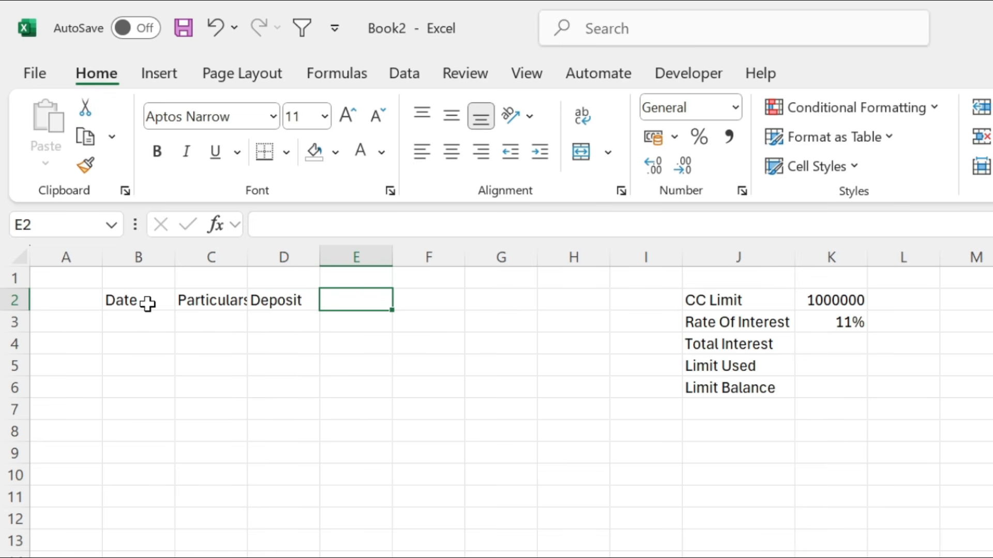
Continue the header row in E2 to H2 with "Withdrawal", "Balance", "No. Of Days" and "Interest"
text(Withdrawal)
key(Tab)
text(Balance)
key(Tab)
text(No. Of Days)
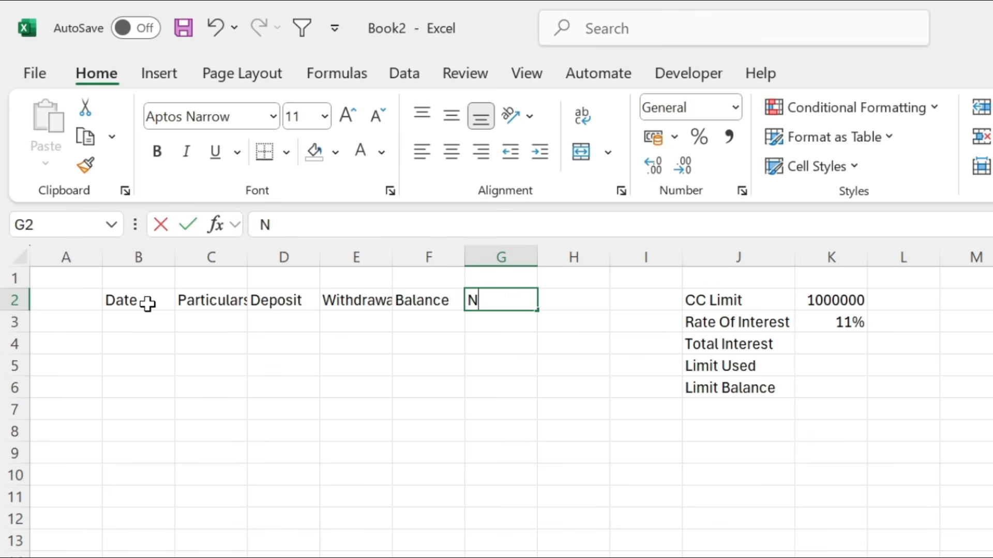
key(Tab)
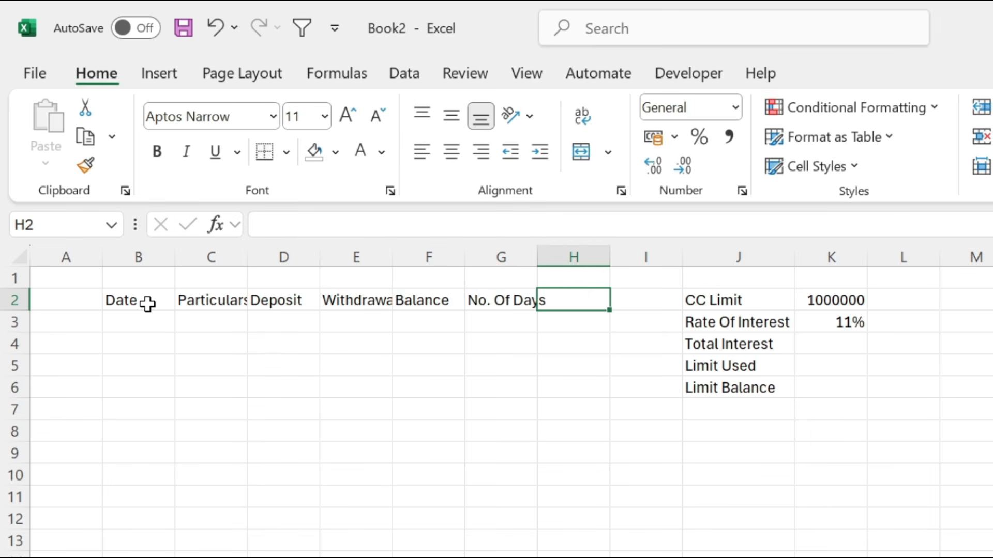
text(In)
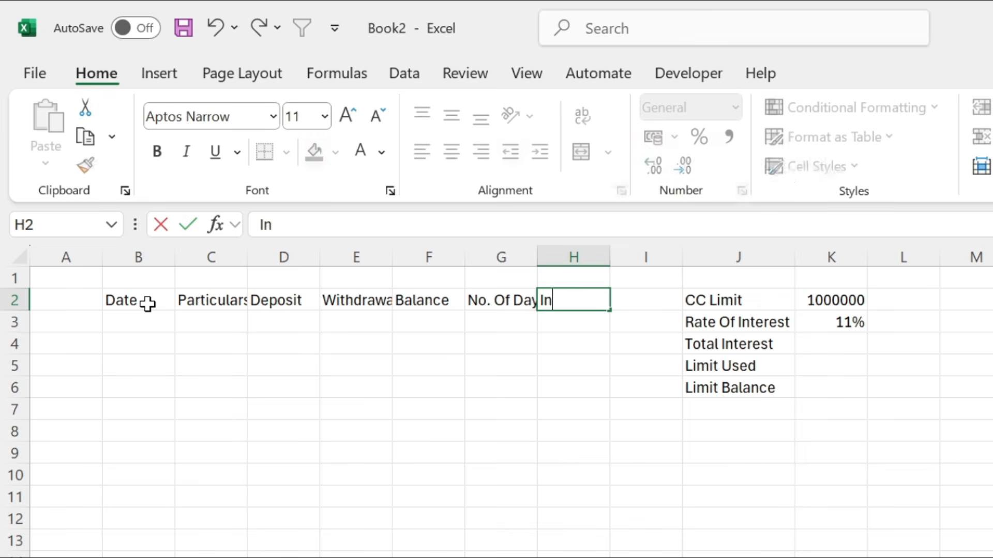
text(terest)
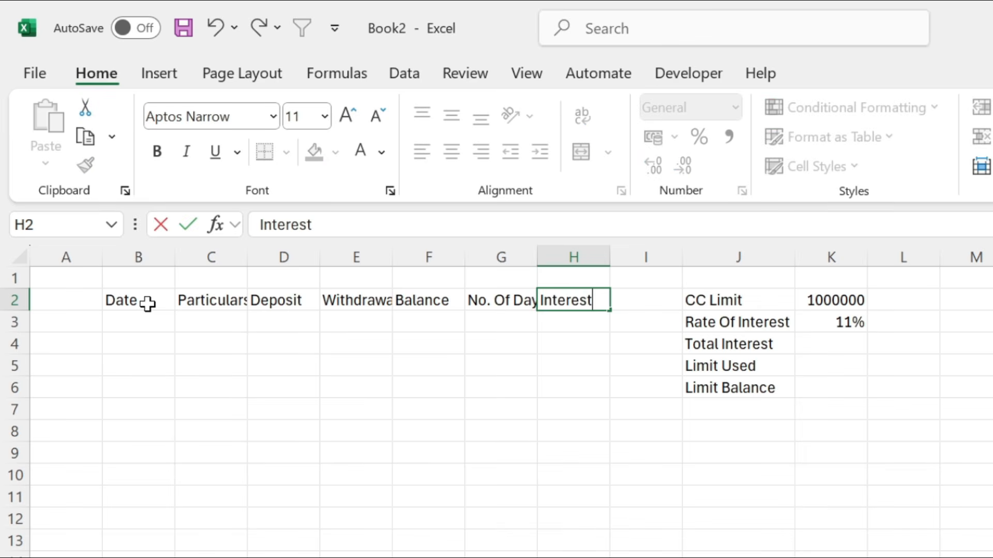
Format the header row B2:H2 with a dark green fill and bold white text
drag(140, 303, 579, 298)
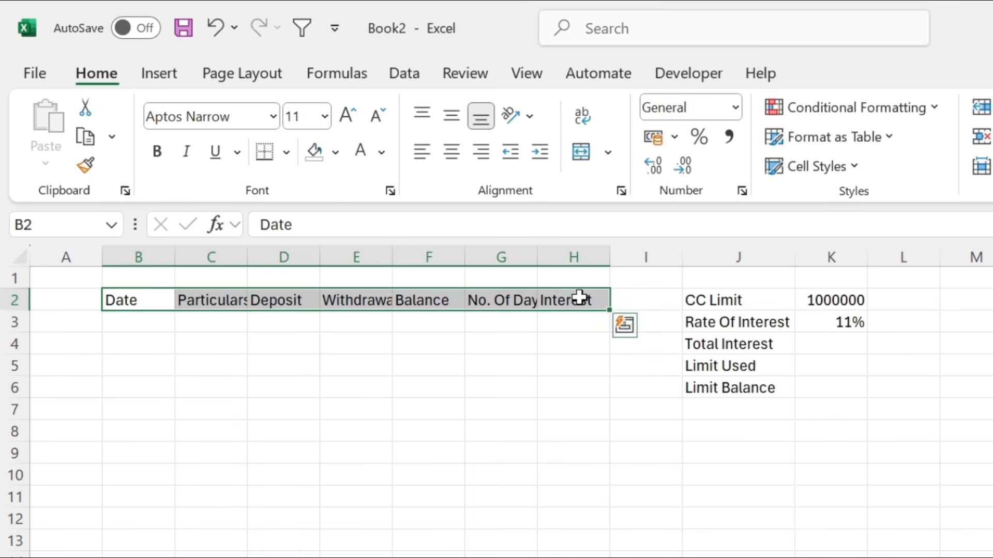
click(335, 152)
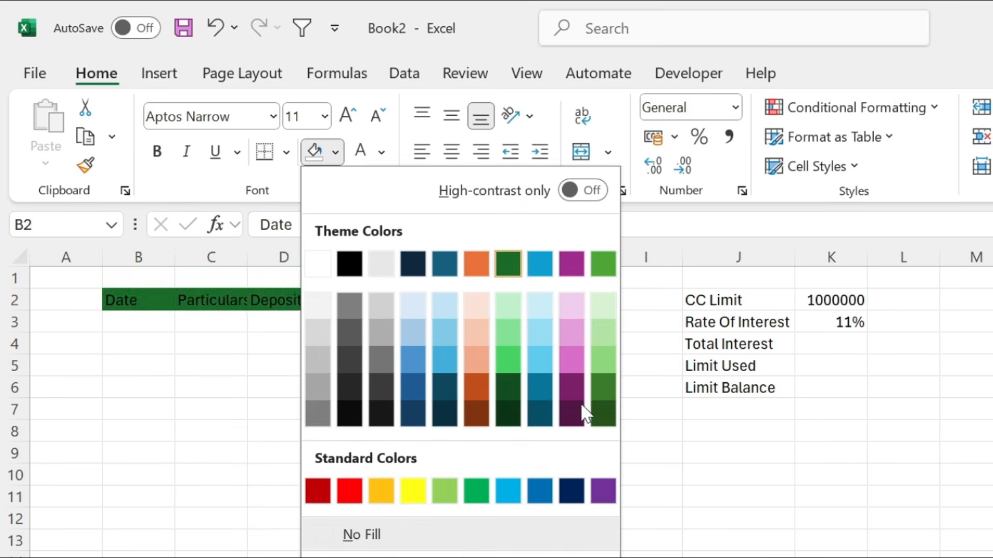
click(599, 410)
click(379, 153)
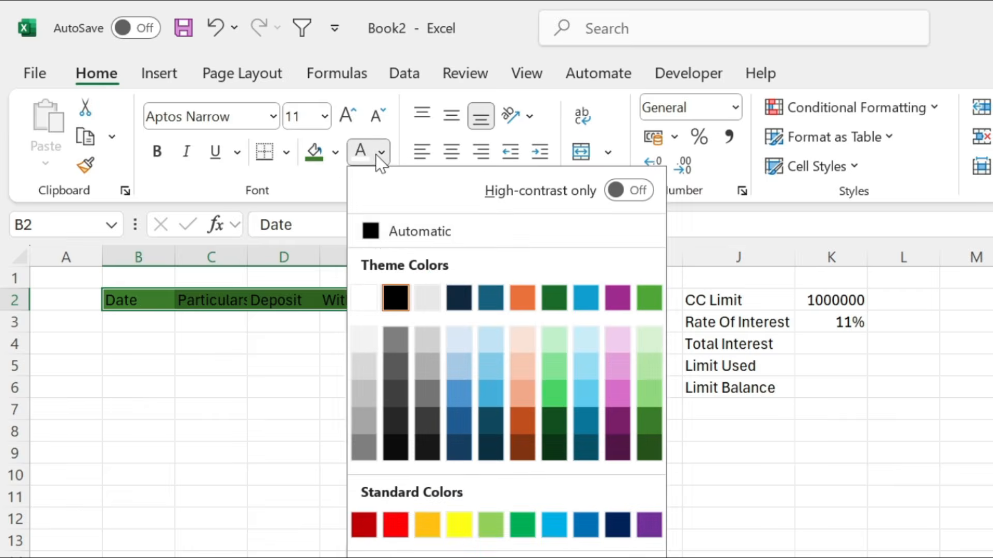
click(369, 297)
key(ctrl+b)
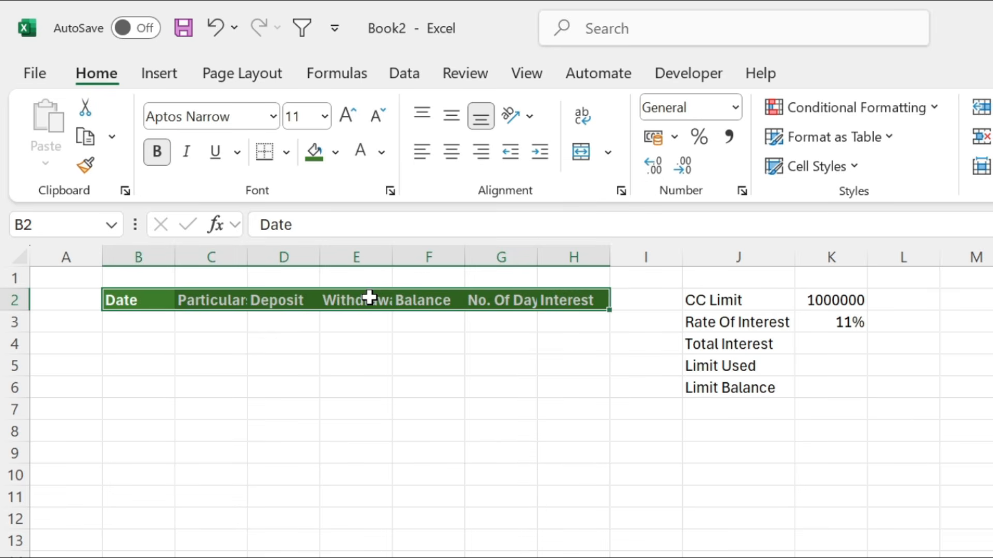
Hide the worksheet gridlines
click(526, 73)
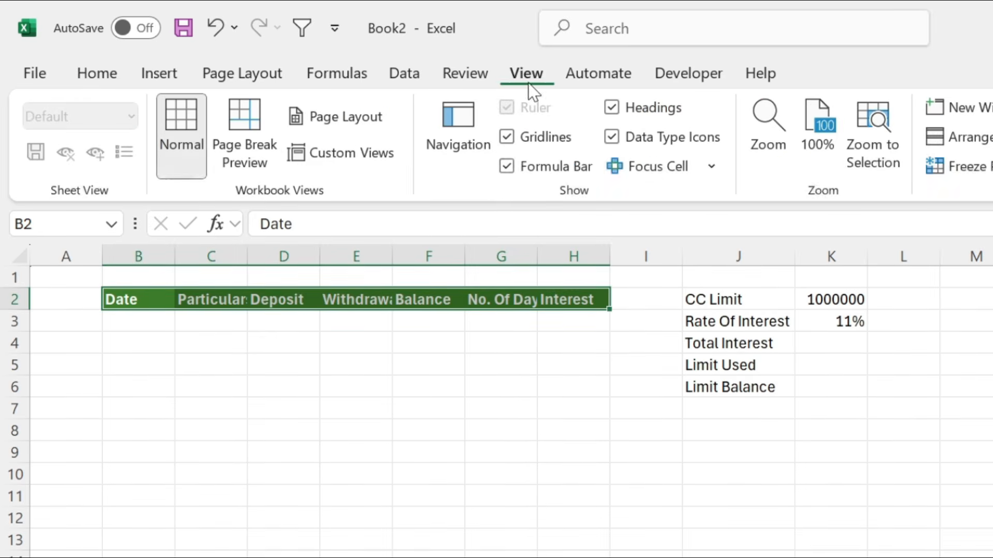
click(506, 137)
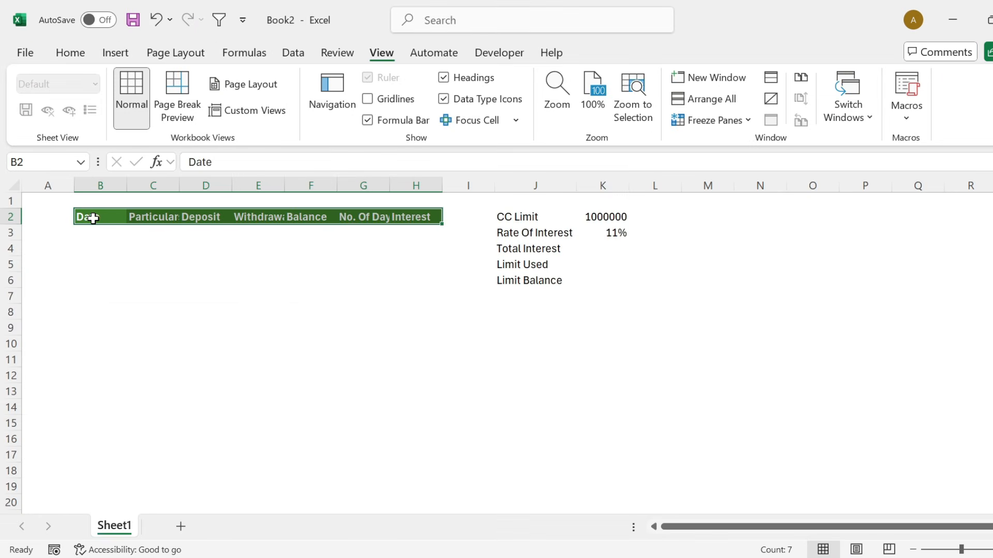
Apply light grey outline and inside borders to the table range B2:H32
drag(93, 218, 425, 303)
key(shift+Down)
key(shift+Down)
key(shift+Down)
key(shift+Down)
key(shift+Down)
key(shift+Down)
key(shift+Down)
key(shift+Down)
key(shift+Down)
key(shift+Down)
key(shift+Down)
key(shift+Down)
key(shift+Down)
key(shift+Down)
key(shift+Down)
key(shift+Down)
key(shift+Down)
key(shift+Down)
key(shift+Down)
key(shift+Down)
key(shift+Up)
key(shift+Up)
key(shift+Up)
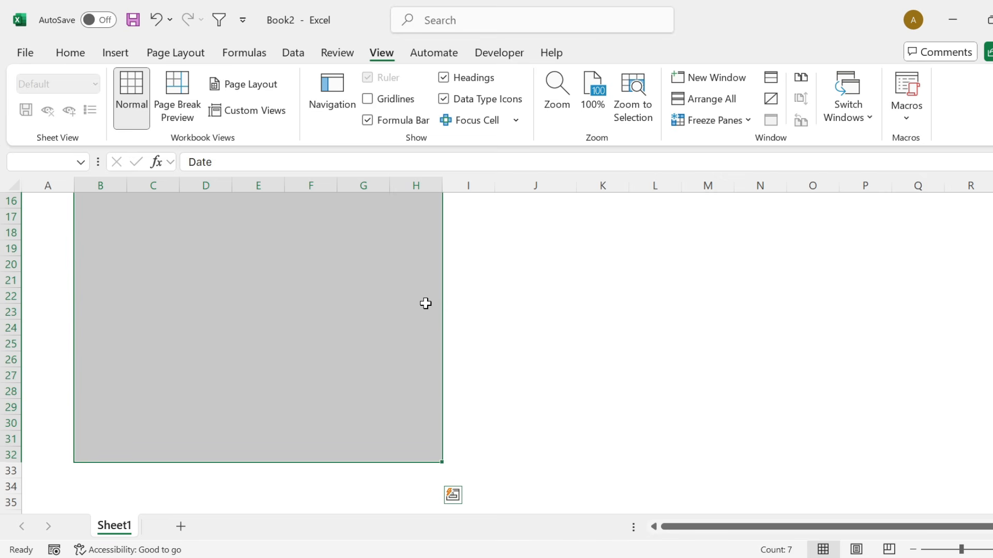
key(ctrl+1)
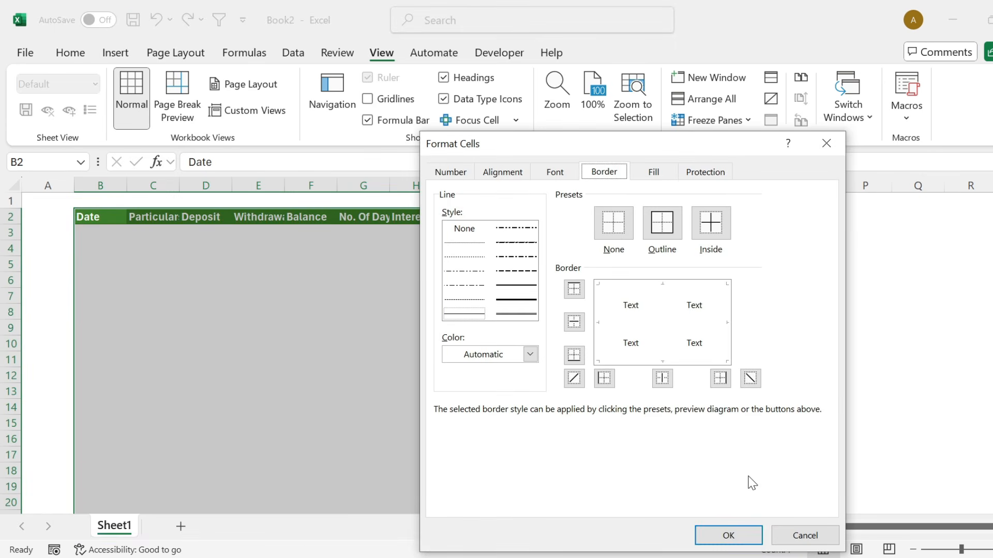
click(530, 355)
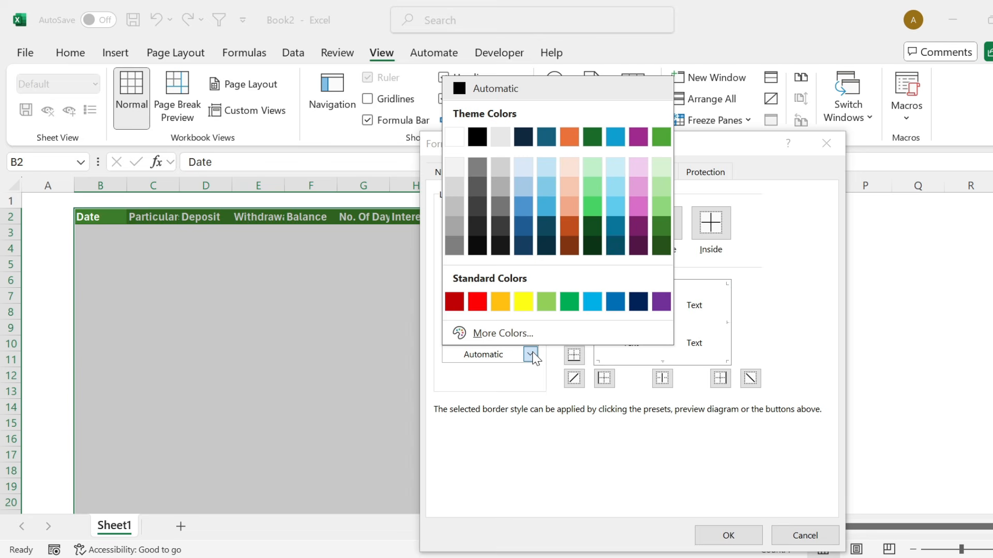
click(454, 185)
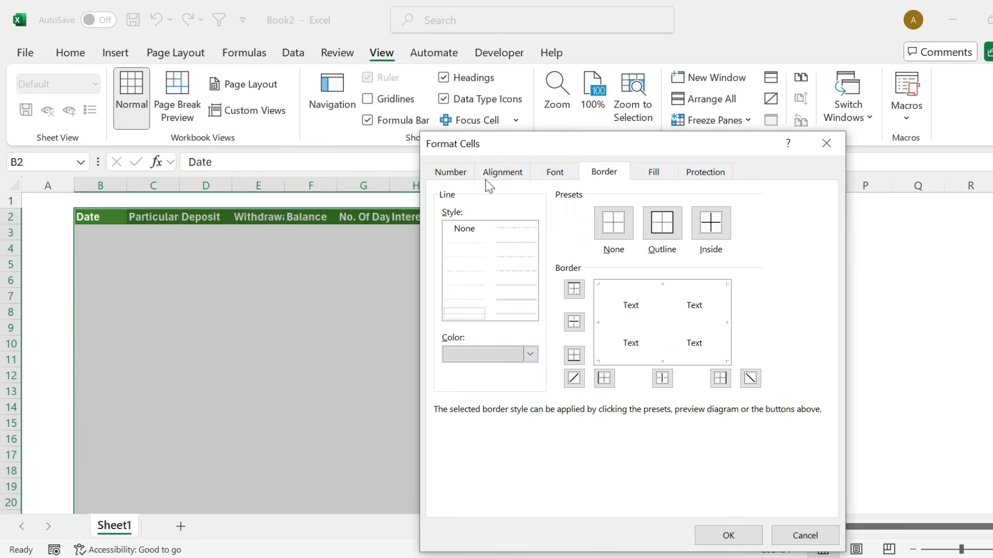
click(663, 232)
click(711, 224)
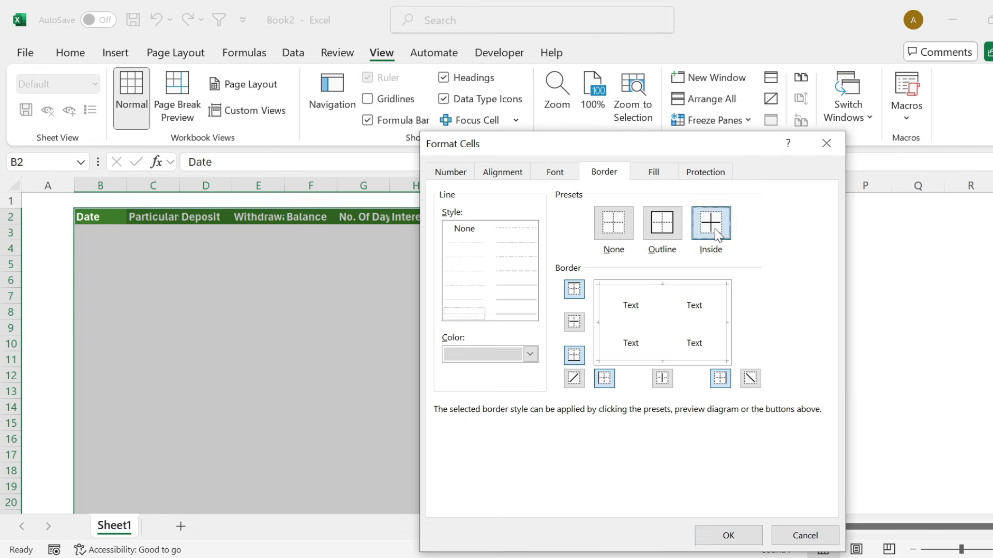
click(745, 530)
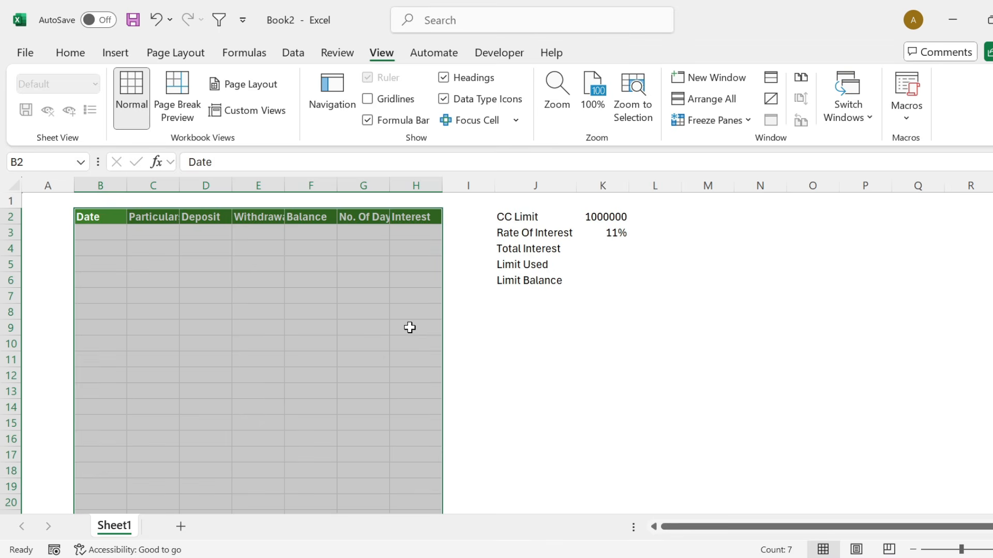
Widen columns B, C and D, making the Particulars column the widest
click(108, 181)
drag(126, 186, 161, 187)
drag(213, 187, 283, 187)
drag(335, 186, 363, 185)
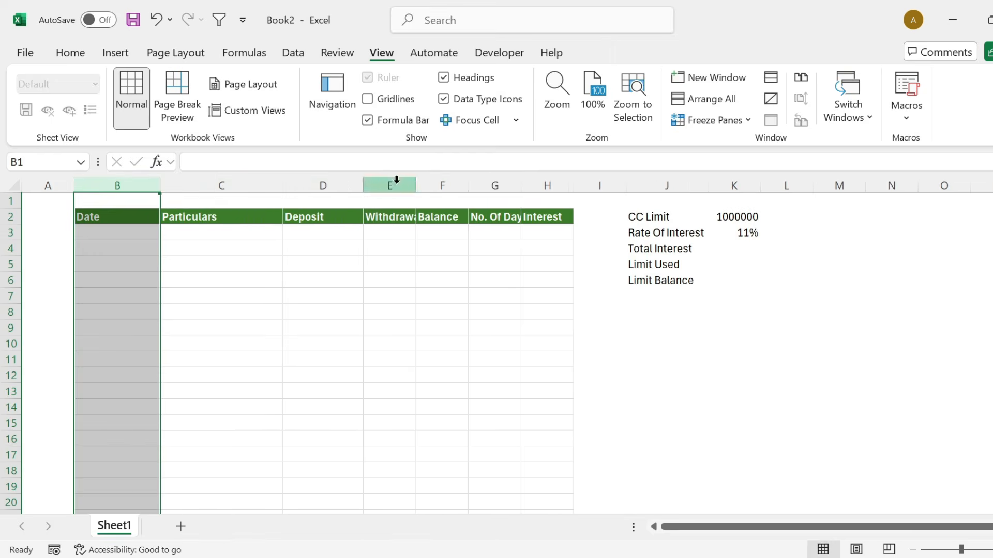
Widen the Deposit, Withdrawal and Balance columns together to one equal width
click(331, 181)
ctrl+click(391, 179)
ctrl+click(440, 179)
drag(469, 185, 511, 184)
Widen the No. Of Days and Interest columns equally, and narrow the empty column A
click(595, 182)
ctrl+click(654, 183)
drag(673, 184, 700, 184)
click(607, 296)
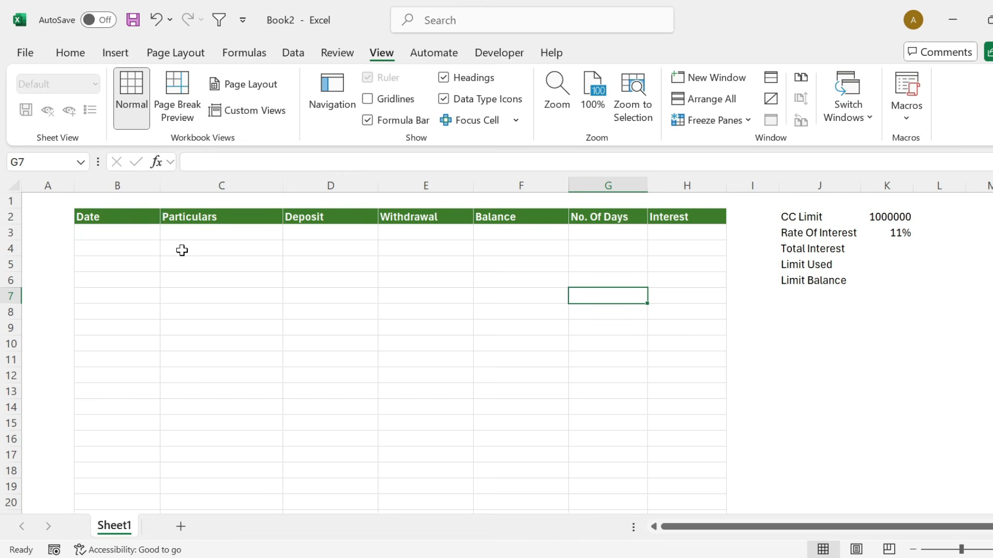
drag(76, 188, 31, 195)
Fill the limit summary block J2:K6 with light grey
drag(804, 216, 845, 281)
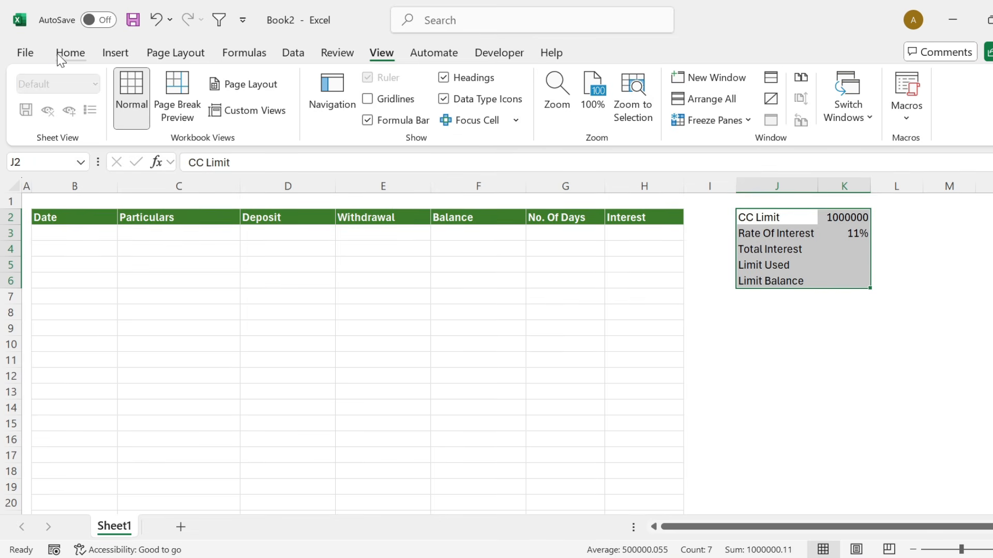
click(70, 53)
click(243, 109)
click(233, 264)
Apply white outline and inside borders to the CC Limit row, J2:K2
drag(755, 217, 836, 218)
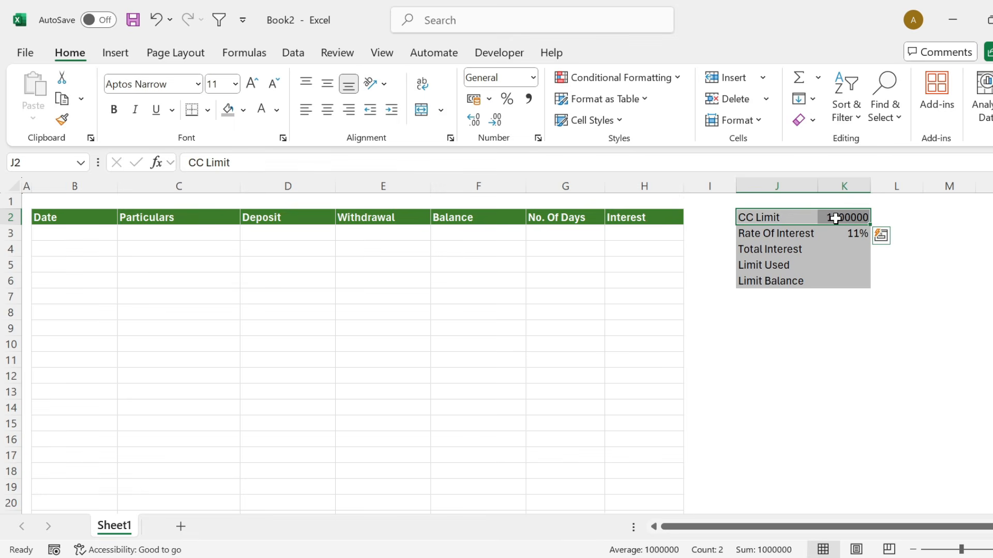
key(ctrl+1)
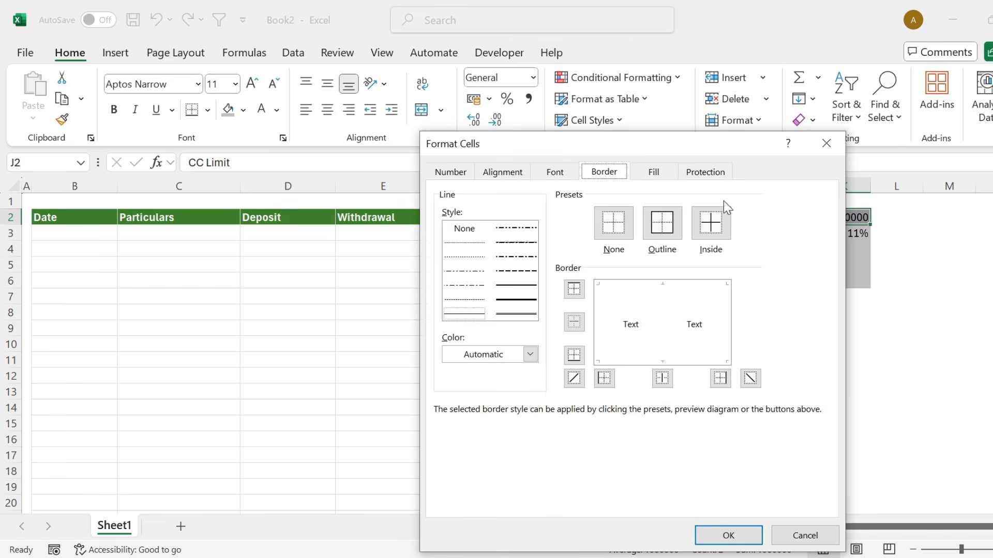
click(530, 354)
click(455, 139)
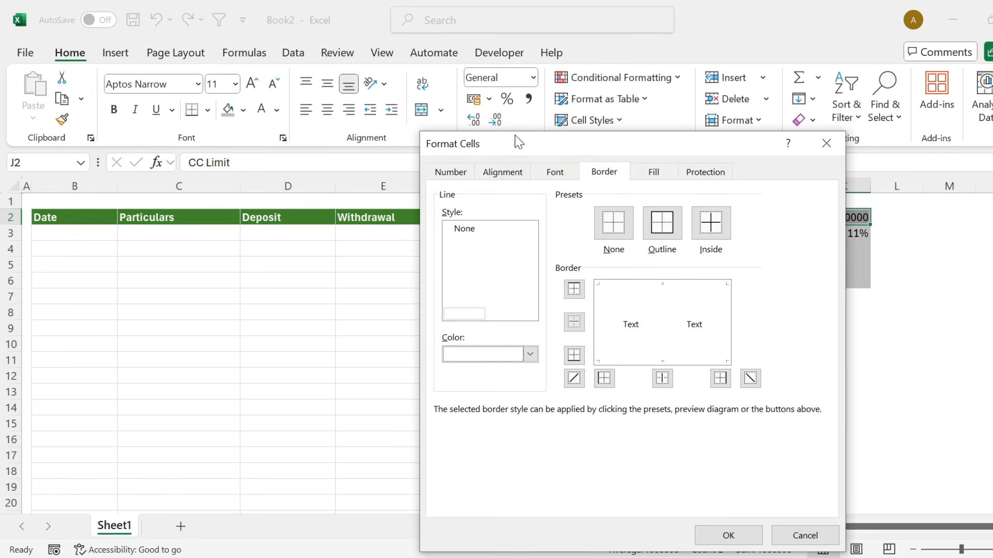
click(663, 239)
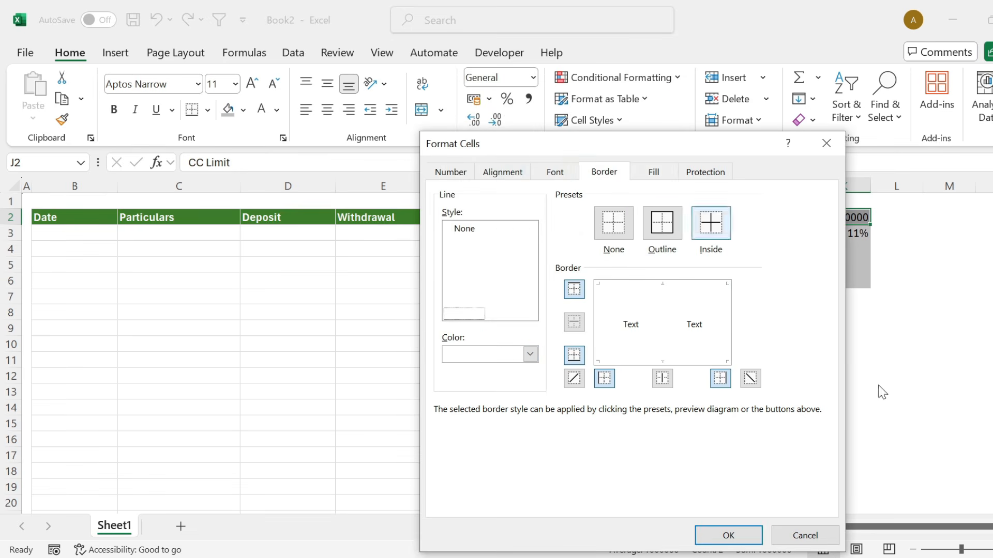
click(758, 539)
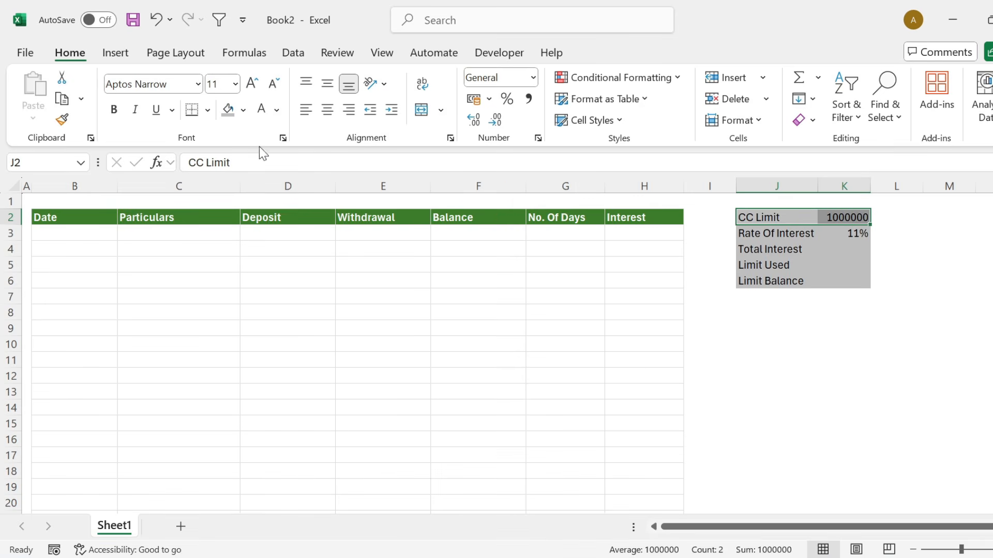
Copy the CC Limit row's formatting onto the remaining summary rows J3:K6, and make the labels in J2:J6 bold
click(61, 120)
drag(749, 231, 854, 288)
click(821, 355)
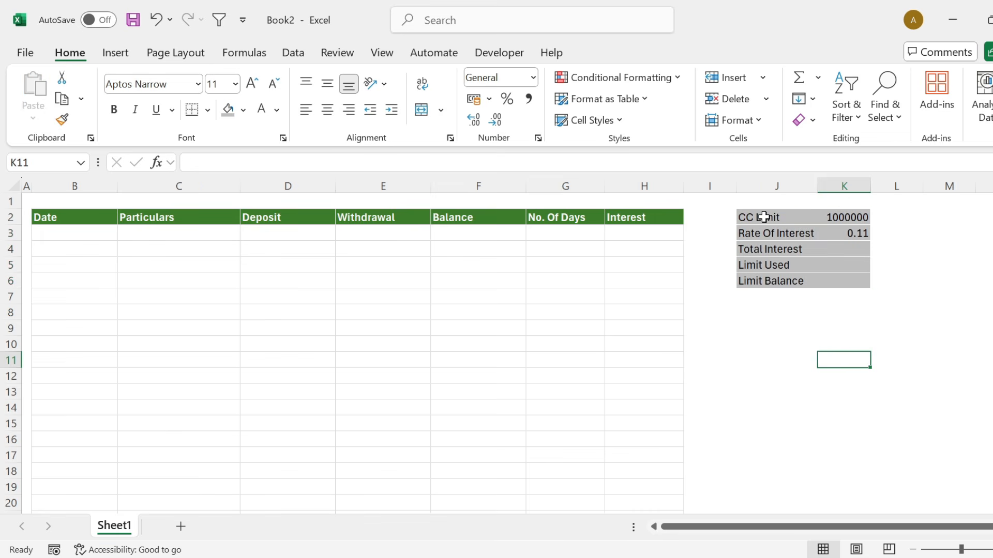
drag(760, 216, 769, 281)
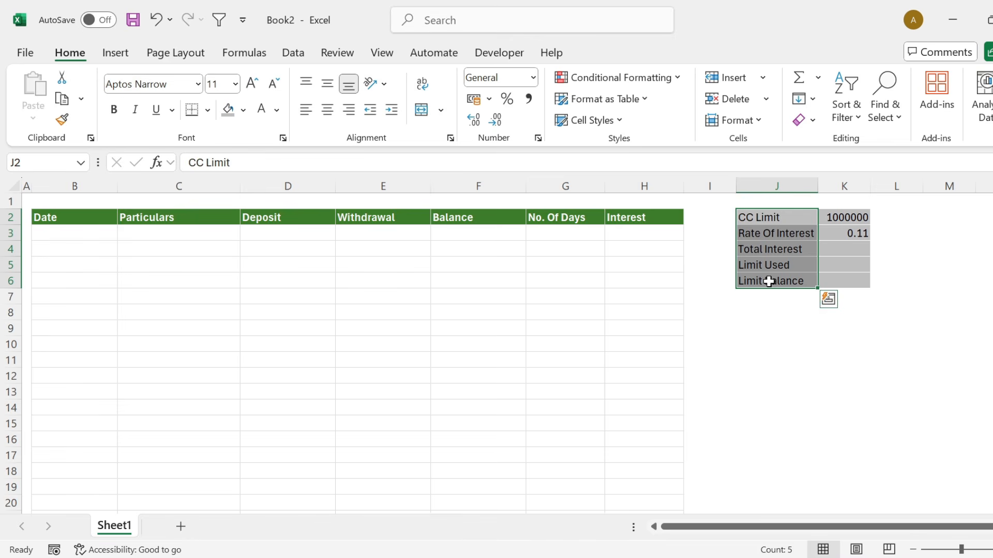
key(ctrl+b)
Format the CC Limit value in comma style without decimals and the Rate Of Interest value as a percentage
click(851, 217)
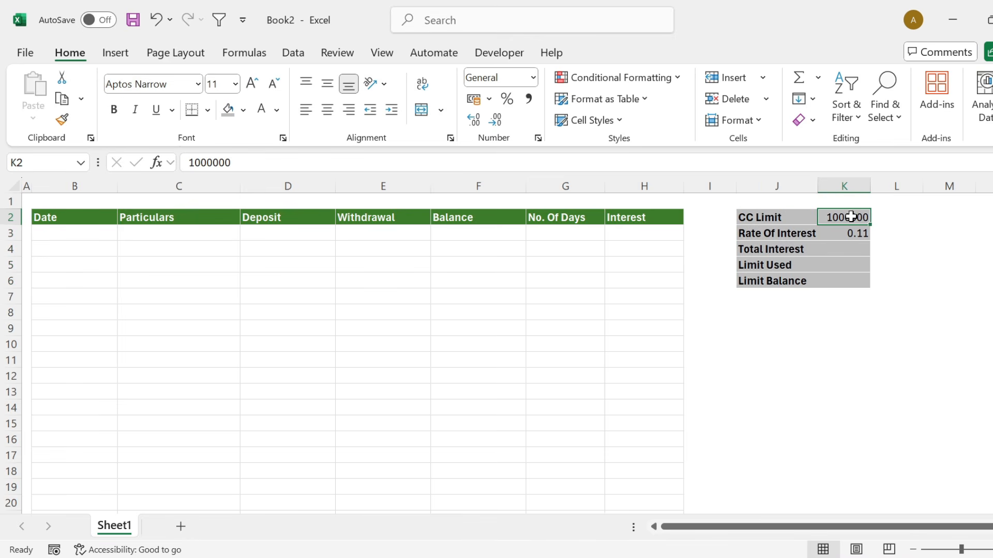
click(528, 99)
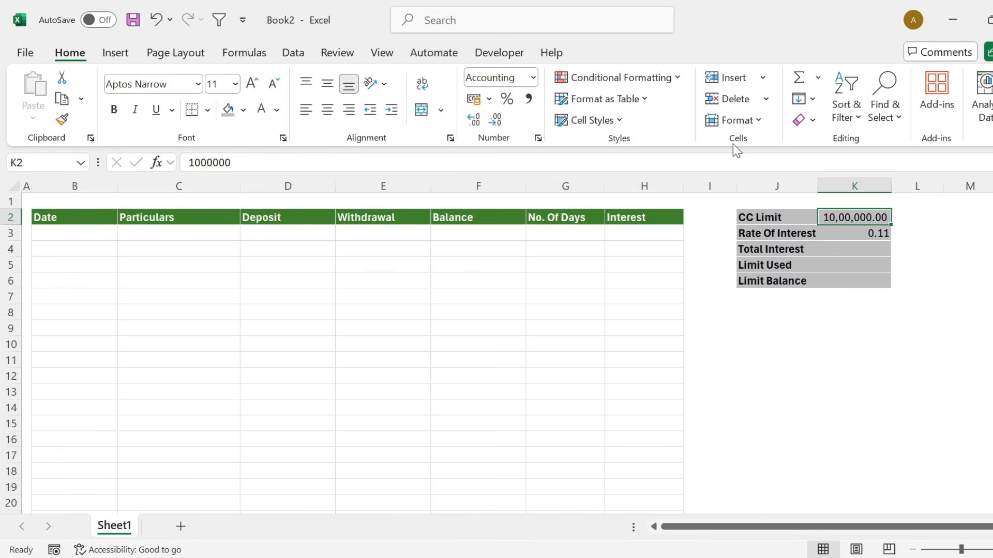
double_click(500, 122)
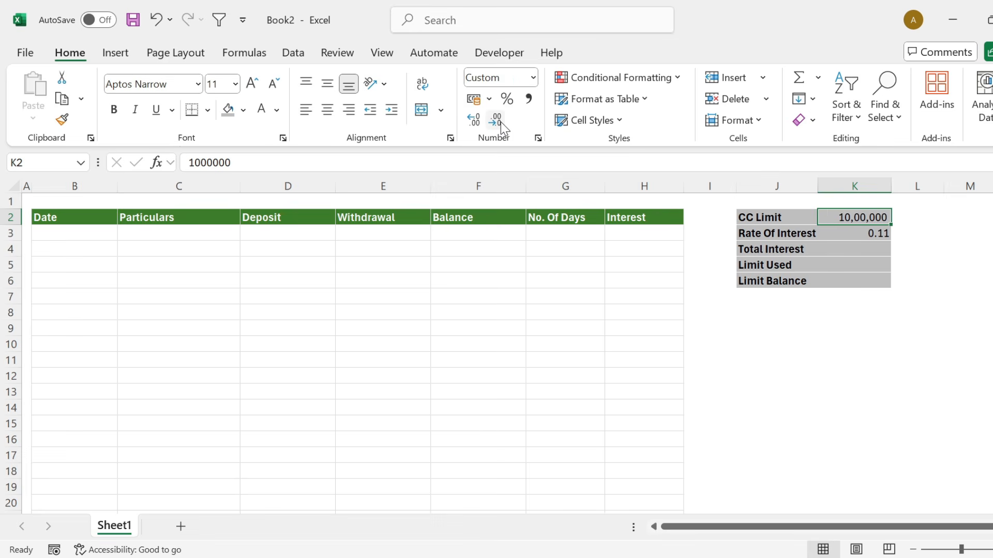
click(879, 232)
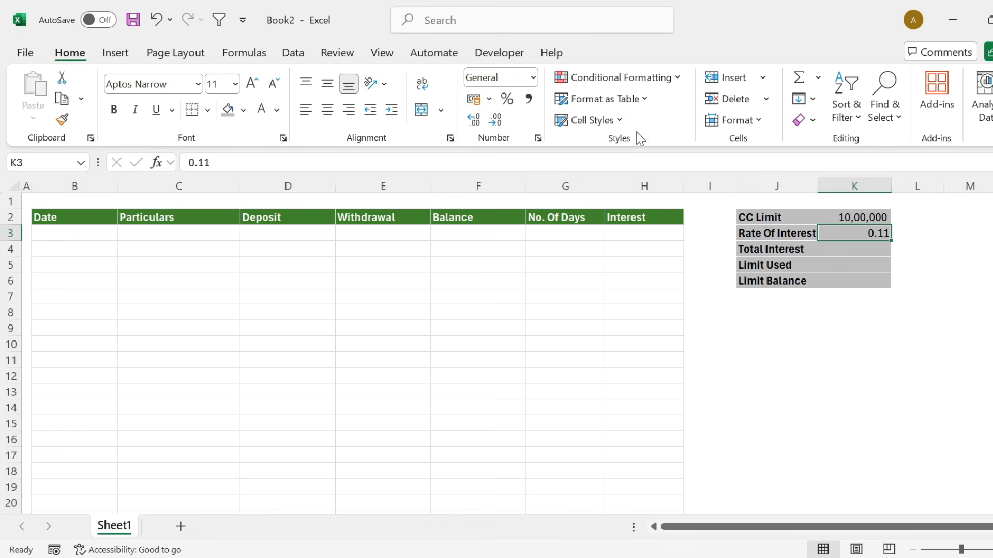
click(511, 97)
click(859, 312)
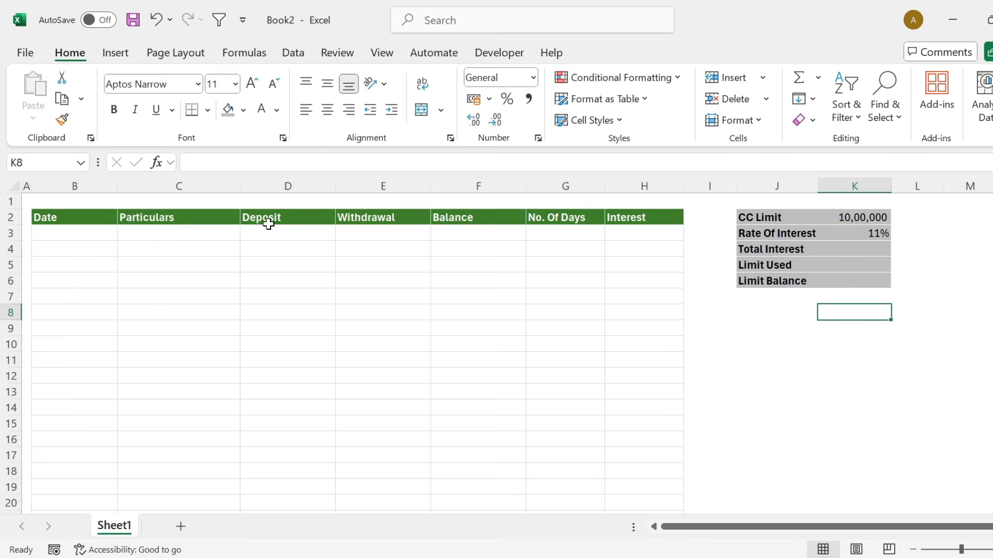
Fill in row 3 with the date 1/4/25, the particulars Opening and a balance of 0
click(100, 233)
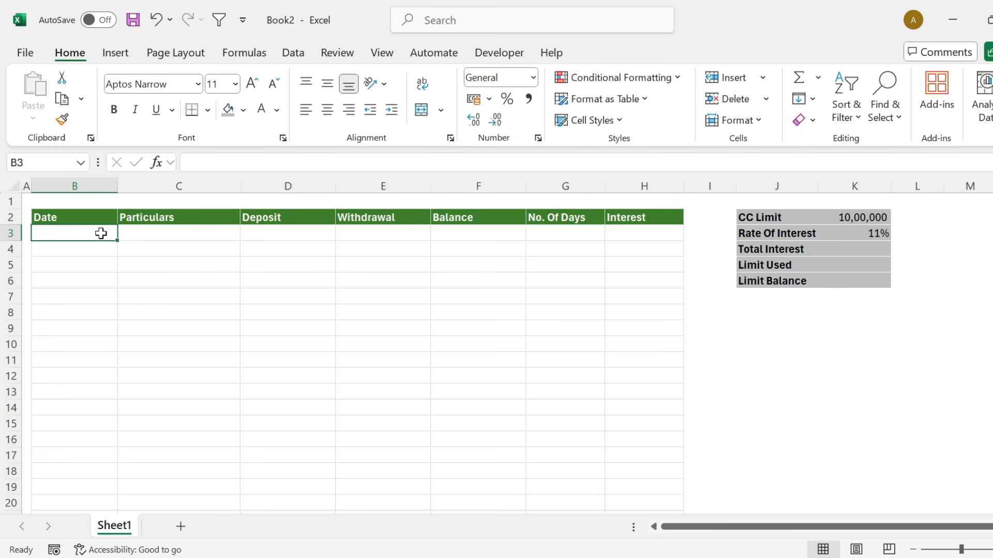
text(1/4/25)
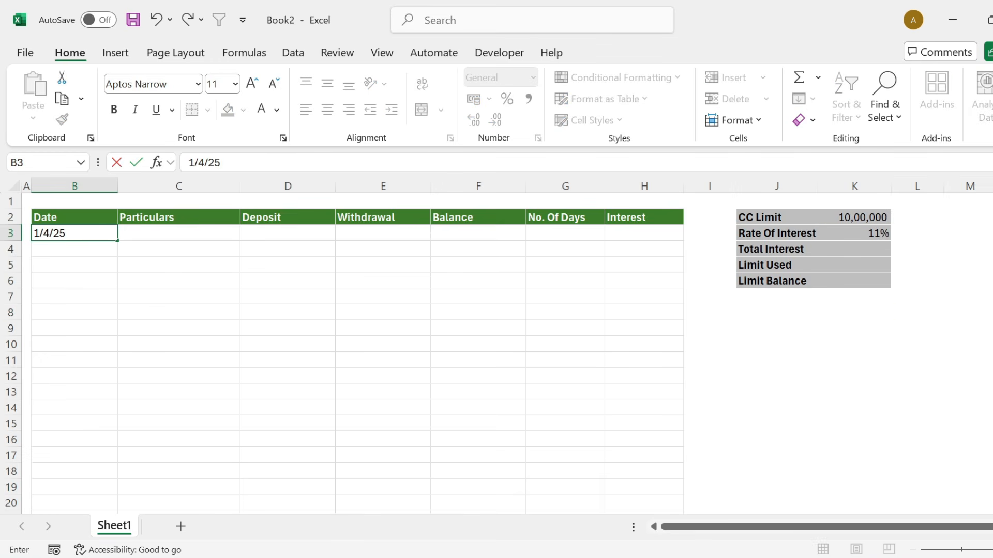
key(Tab)
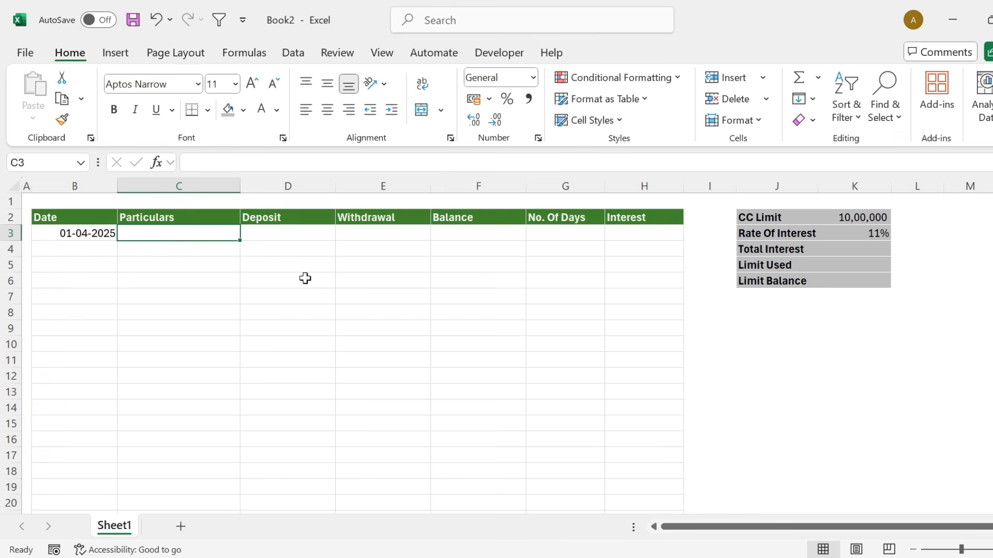
text(Opening)
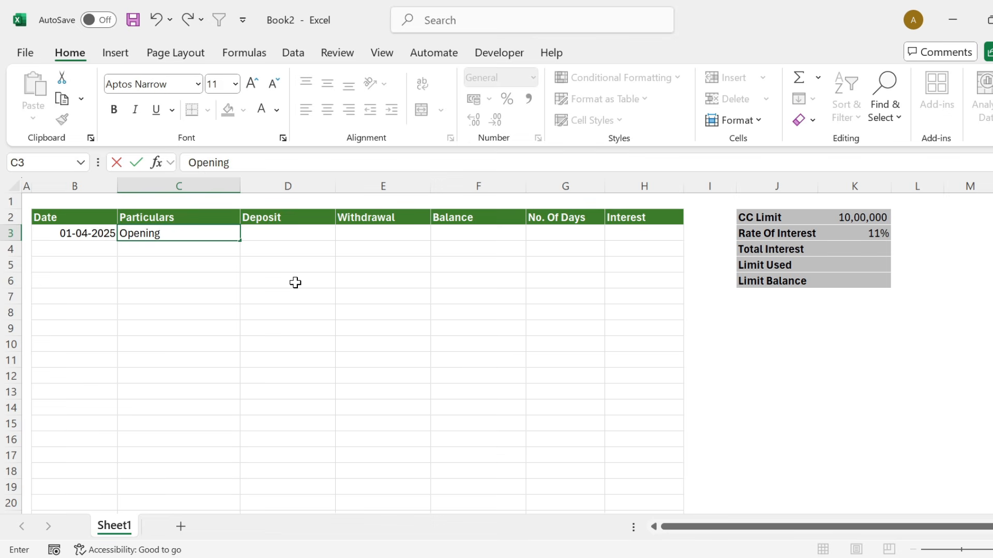
click(482, 229)
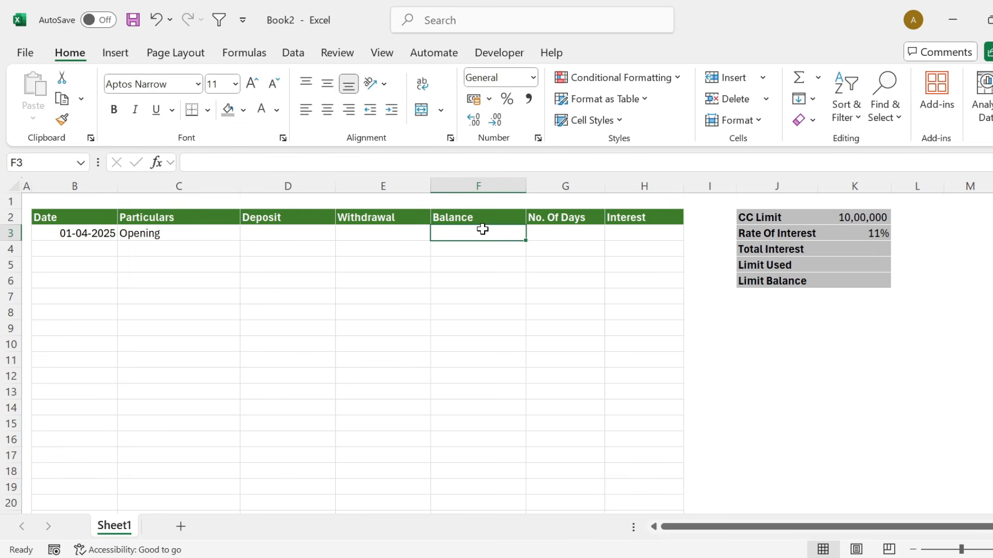
text(0)
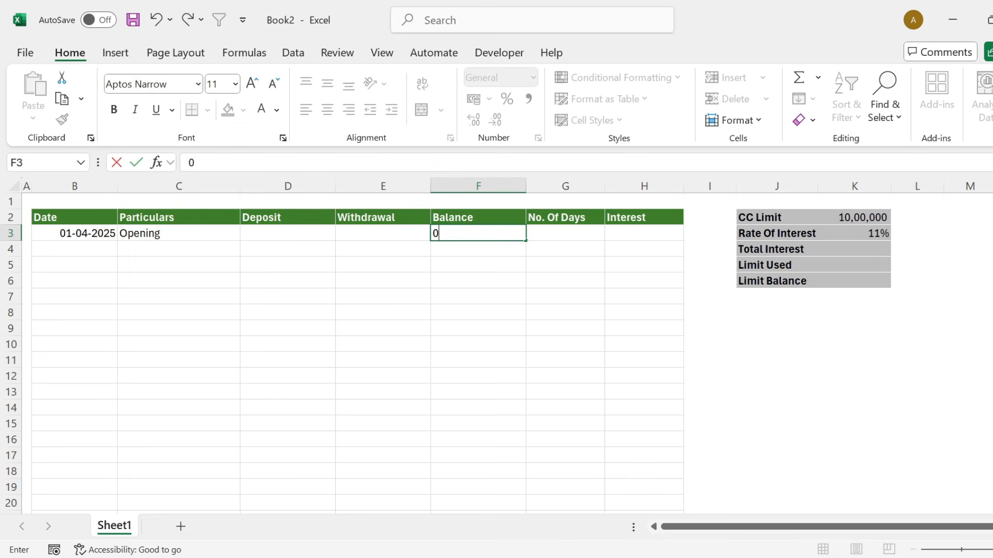
Enter a transaction in row 4 dated 02-04-2025 for ABC Fabrics with a withdrawal of 150000
click(95, 248)
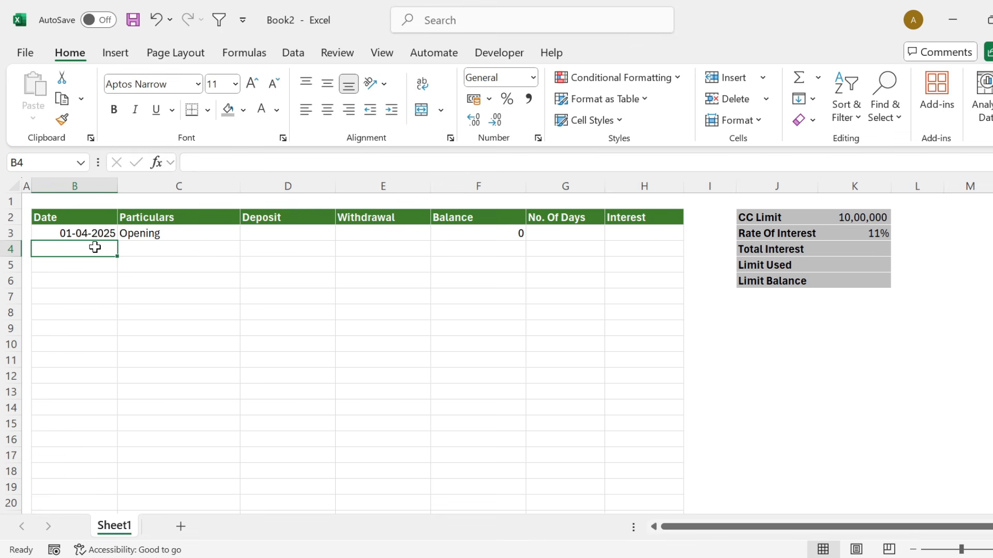
text(2/4/2025)
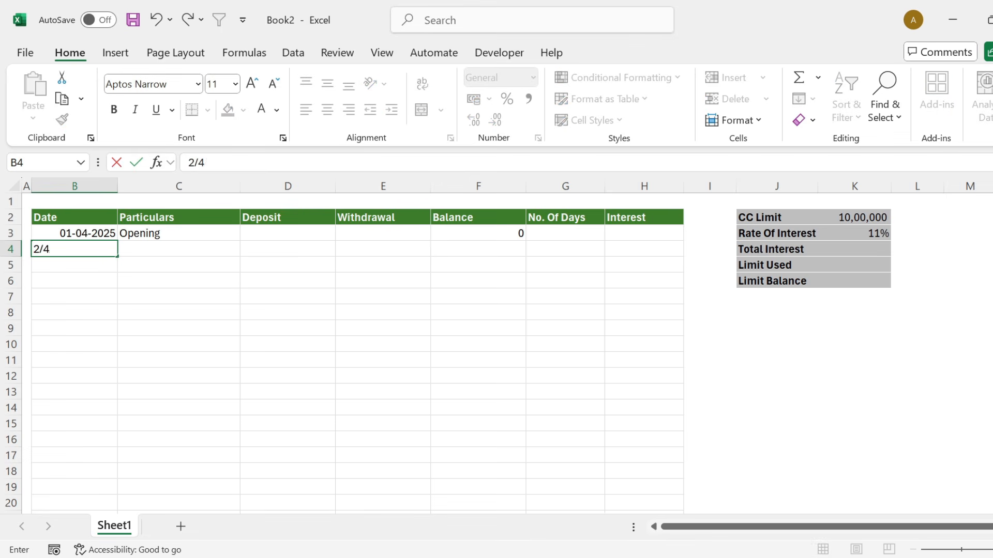
key(Tab)
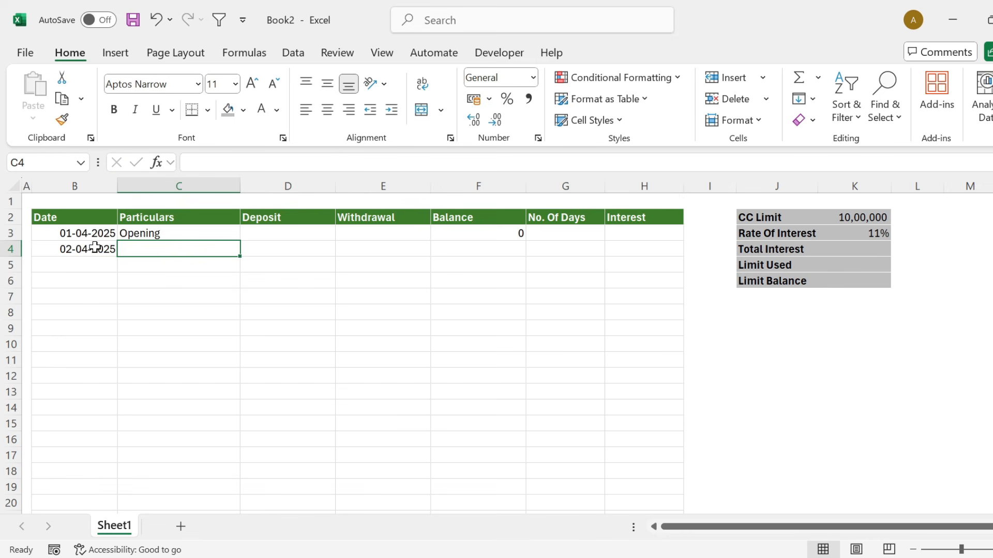
text(ABC Fabrics)
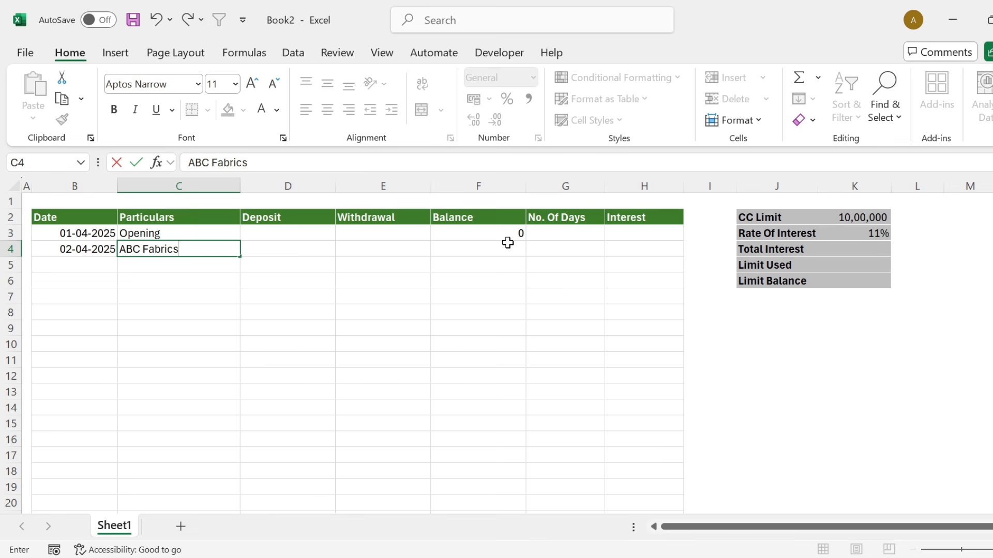
click(402, 251)
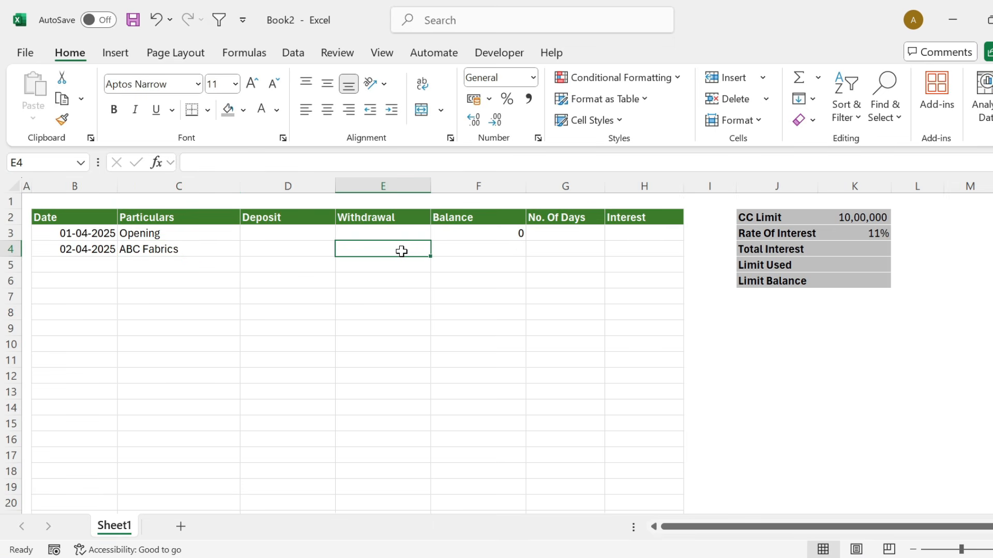
text(150000)
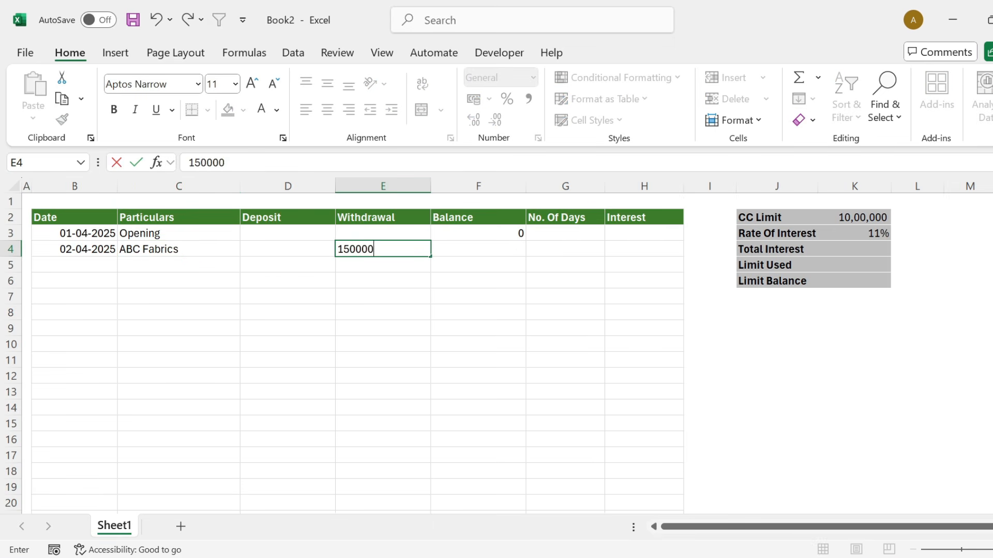
Begin the F4 balance formula with a deposit check that falls back to zero: =IF(D4<>"",D4,0)
click(472, 249)
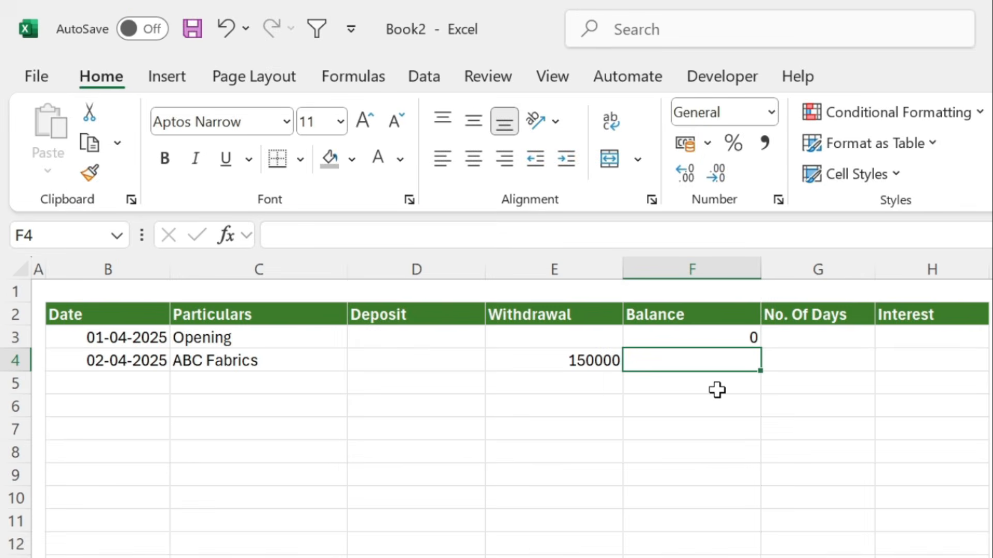
text(=if)
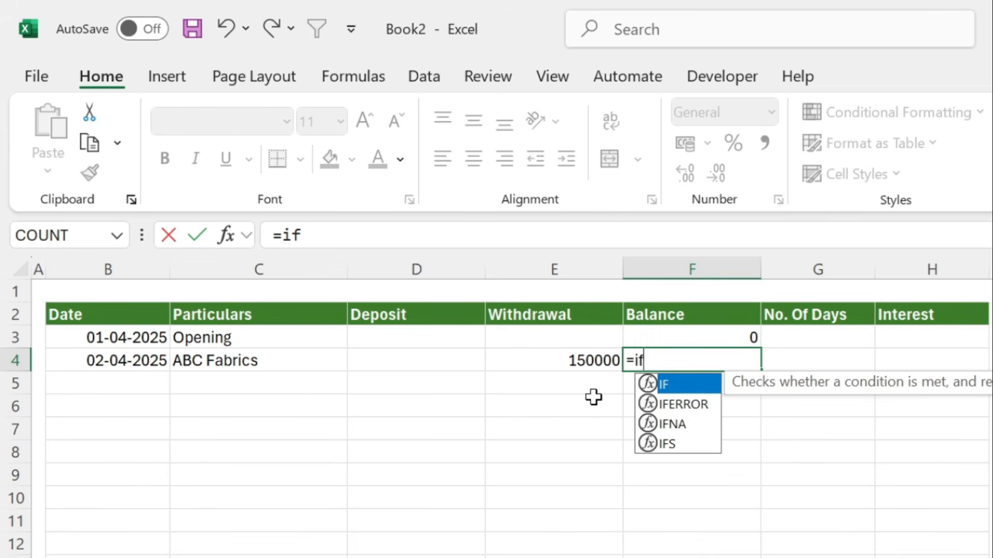
double_click(683, 384)
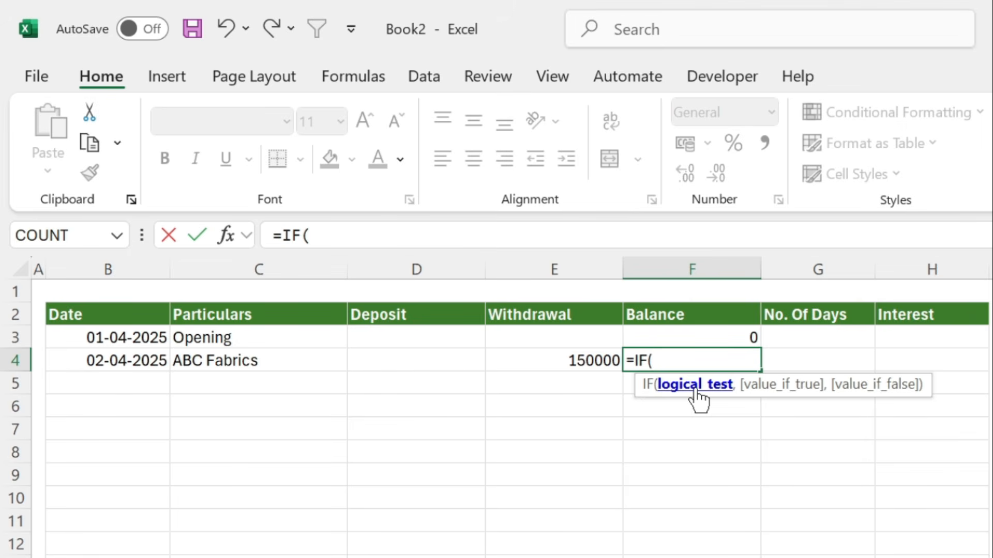
click(462, 357)
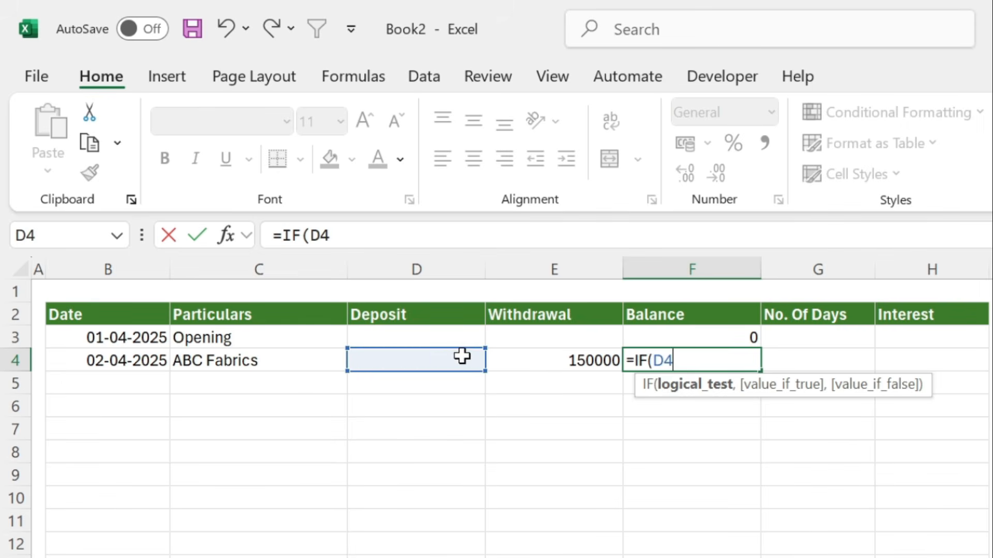
text(<>"",)
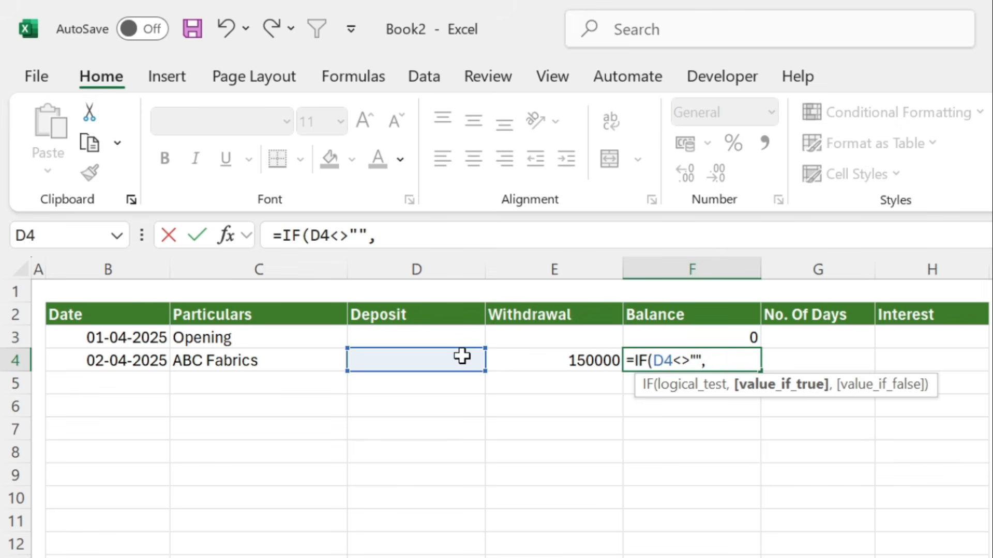
click(461, 356)
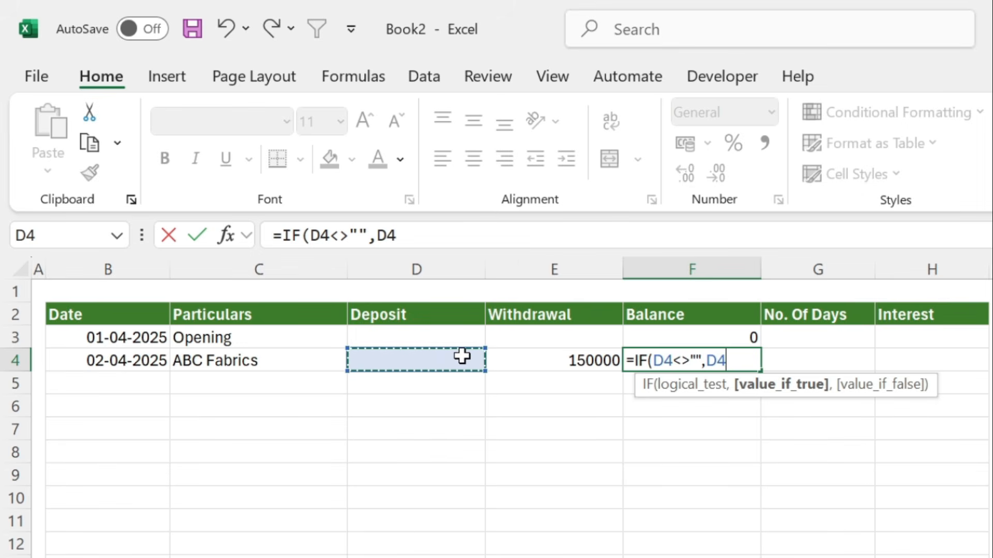
text(,)
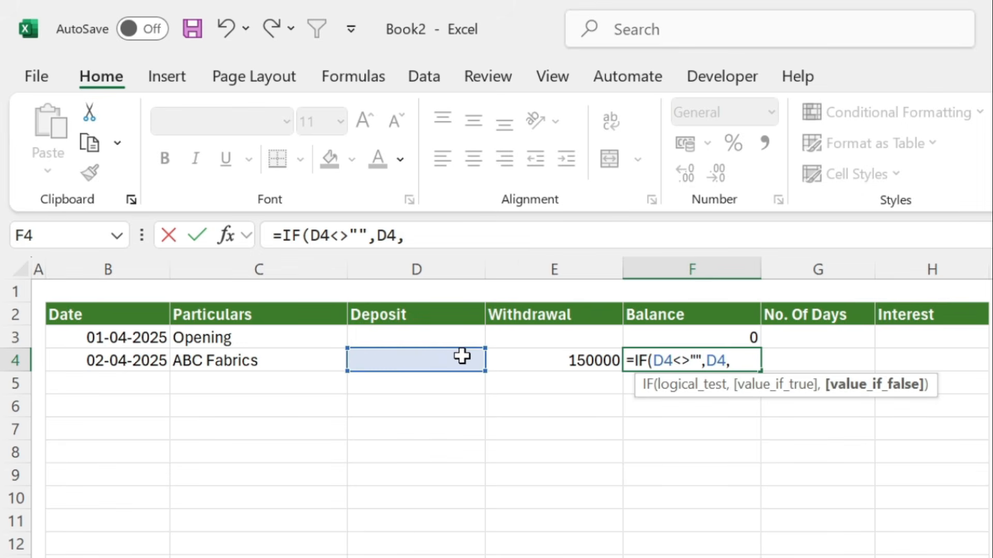
text(0))
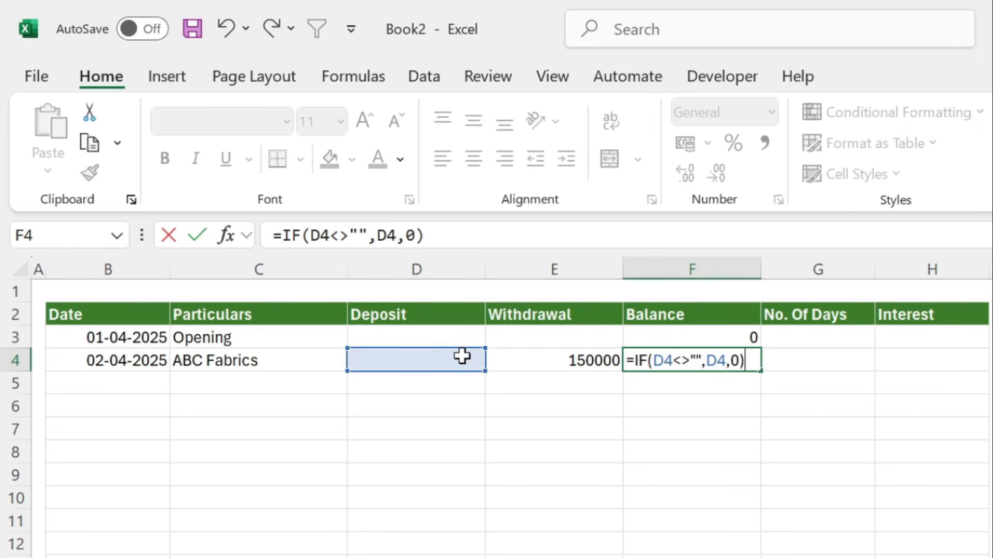
Complete the F4 balance formula by subtracting the withdrawal check, -IF(E4<>"",E4,0)
text(-if)
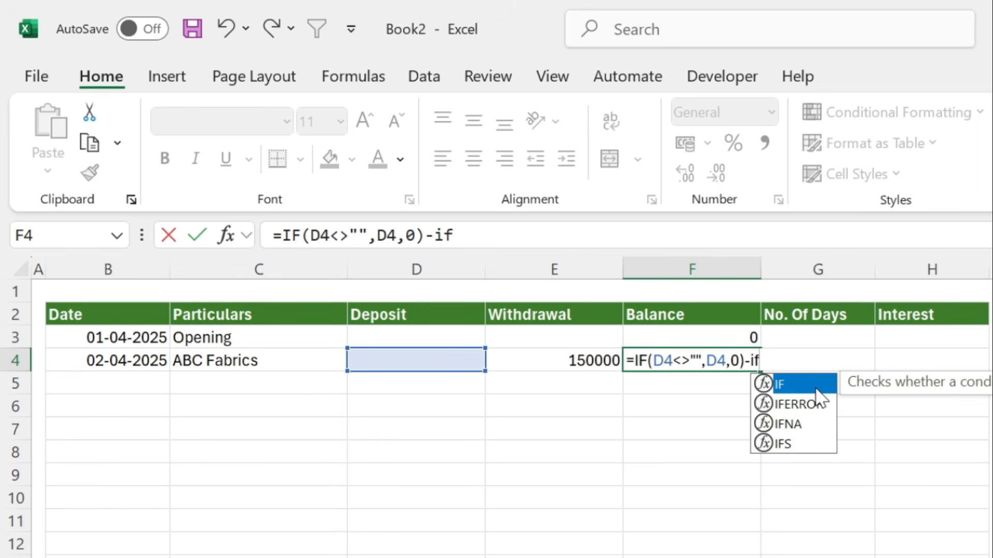
double_click(817, 394)
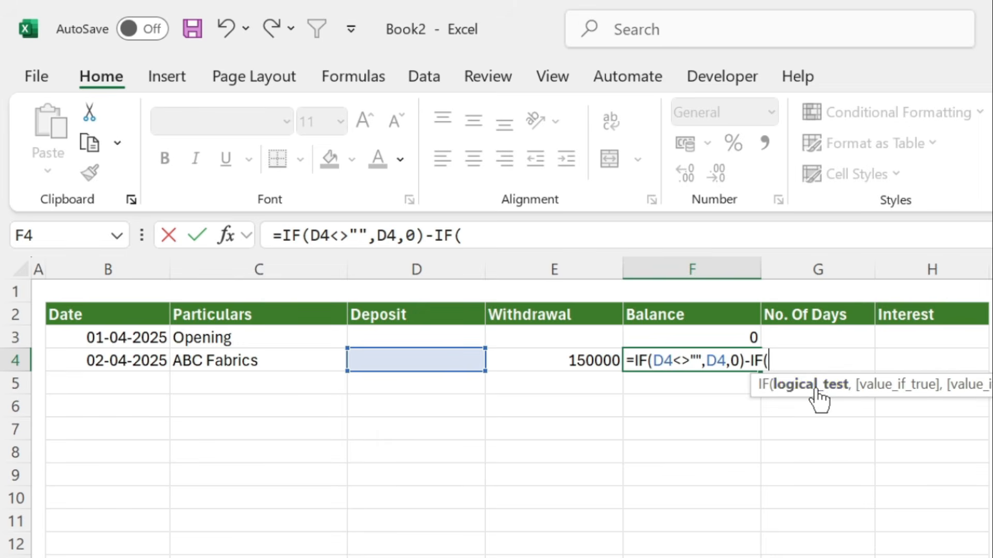
click(542, 361)
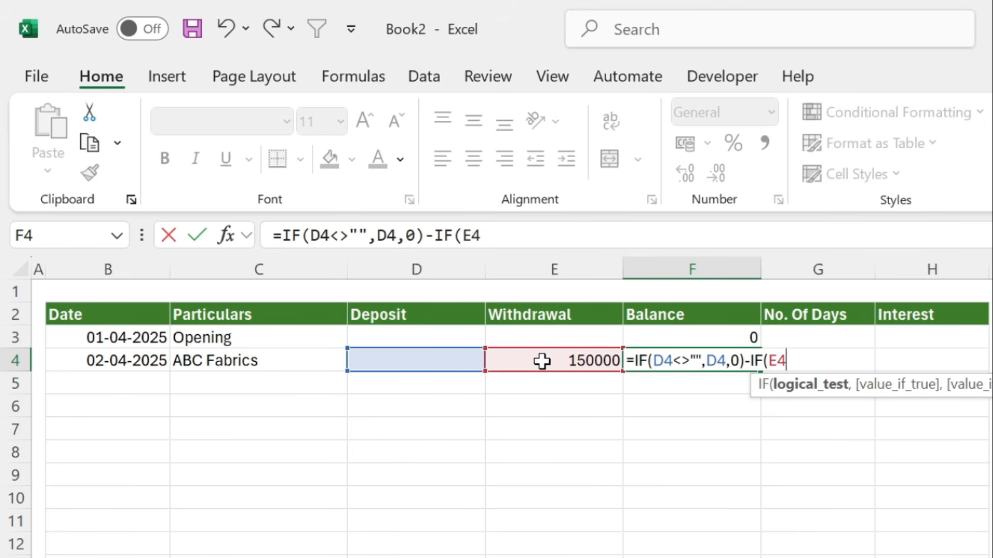
text(<>"")
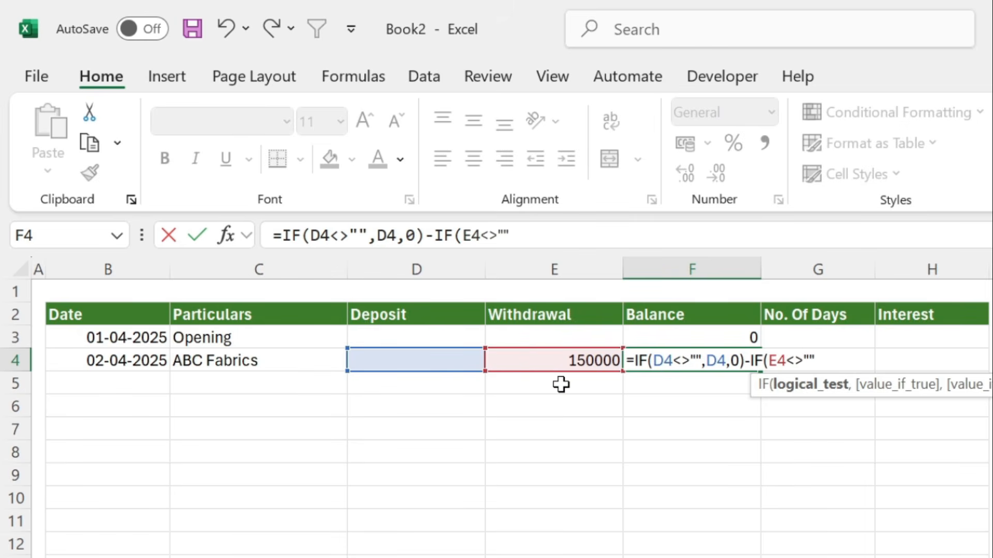
text(,)
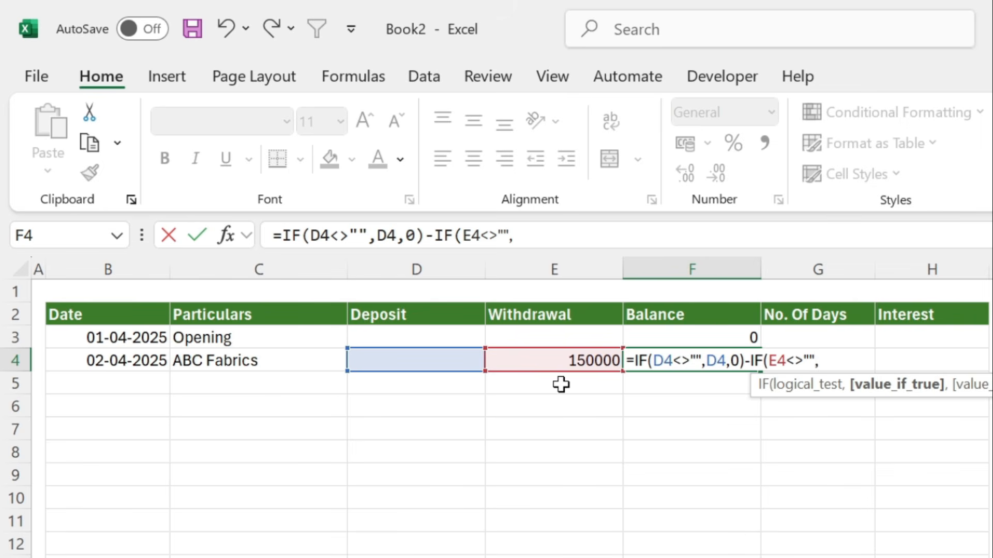
click(541, 361)
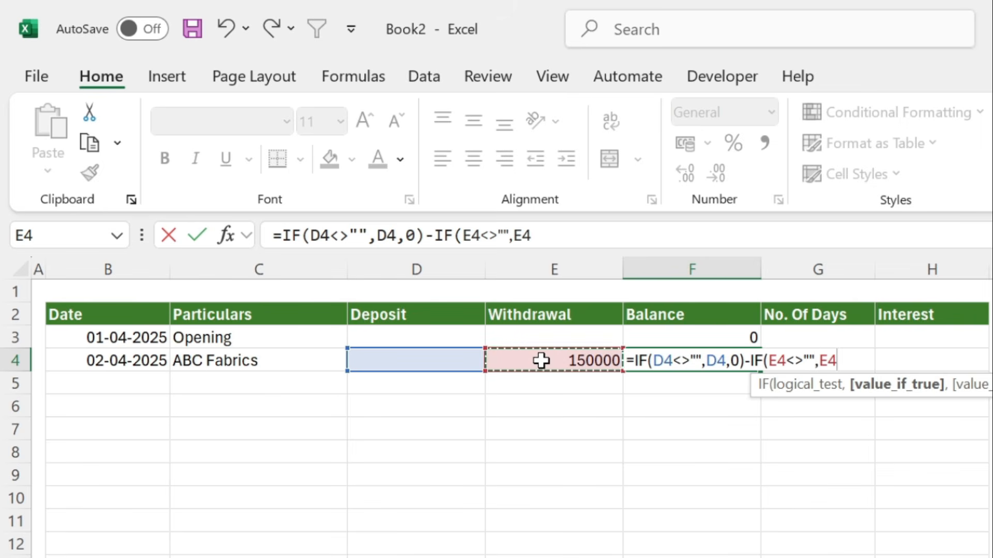
text(,)
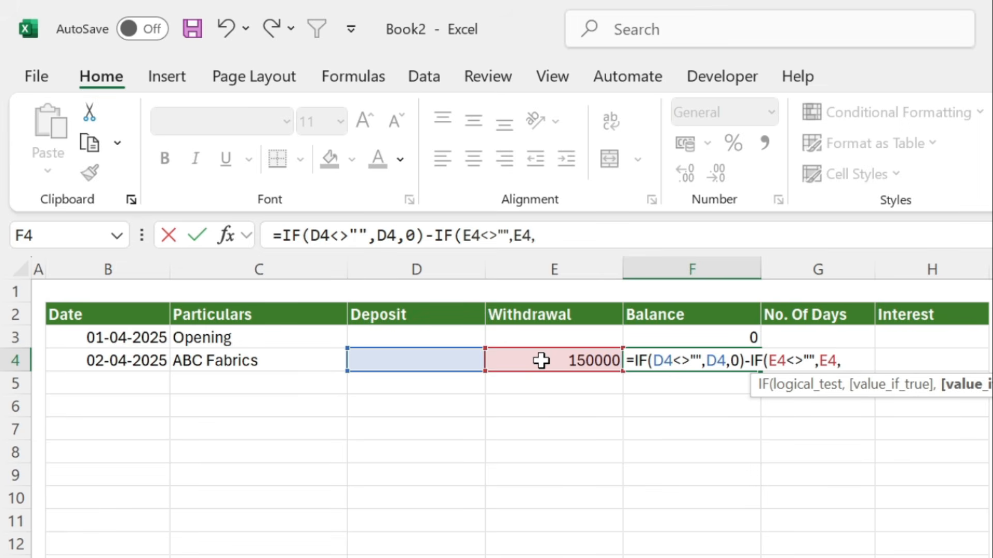
text(0))
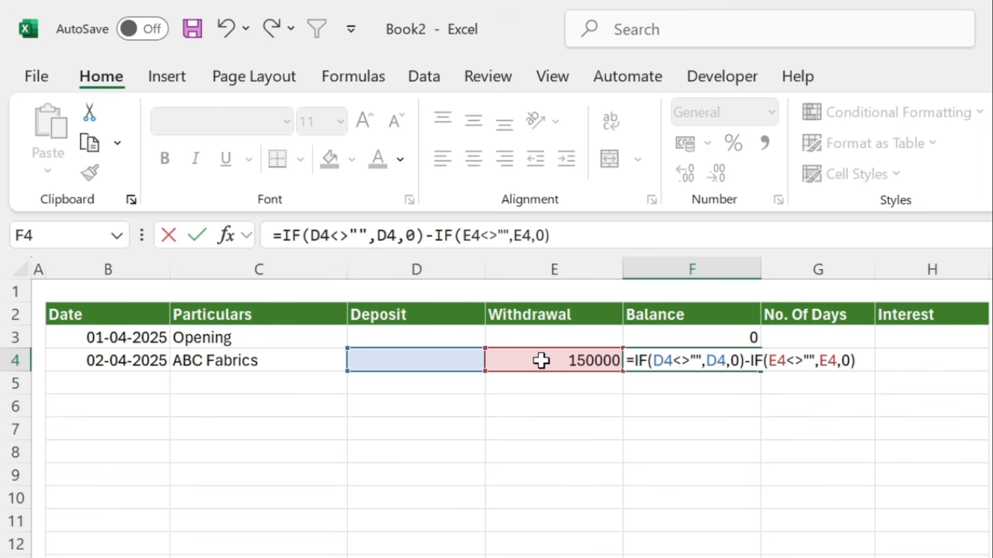
key(Return)
Fill the balance formula from F4 down to F12
click(708, 357)
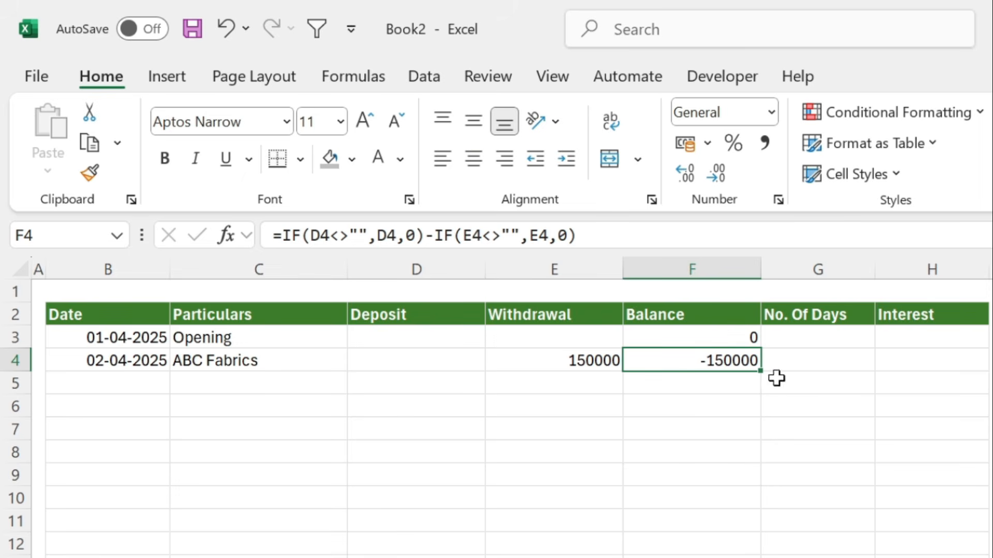
drag(763, 372, 777, 552)
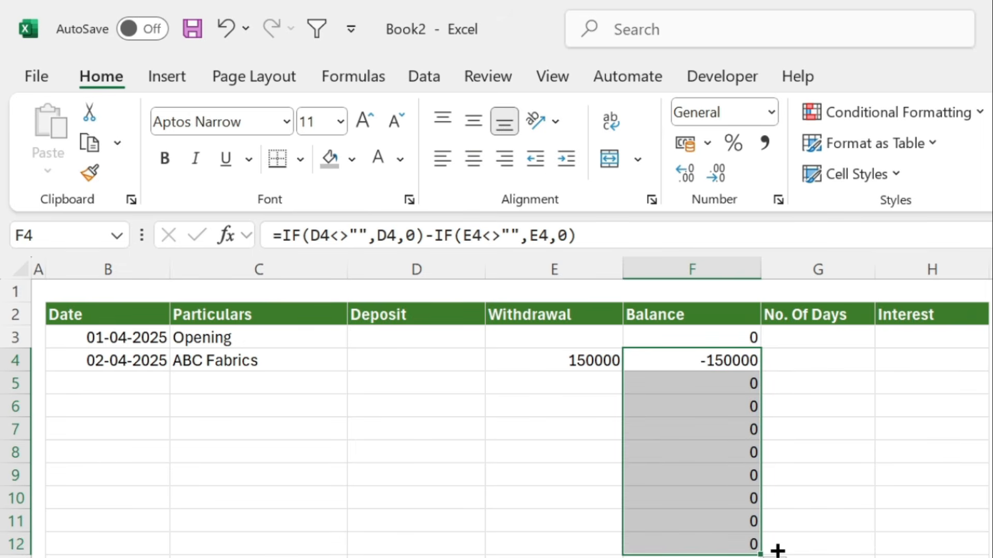
Add the previous balance to the start of the F4 formula, making it =F3+IF(D4<>"",D4,0)-IF(E4<>"",E4,0)
click(692, 361)
key(F2)
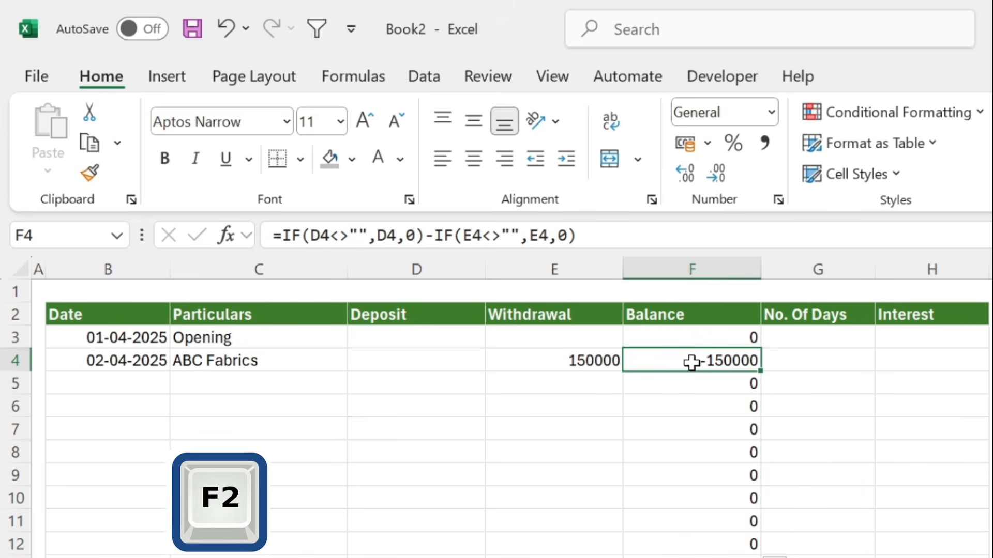
key(F2)
key(Home)
key(Right)
click(672, 338)
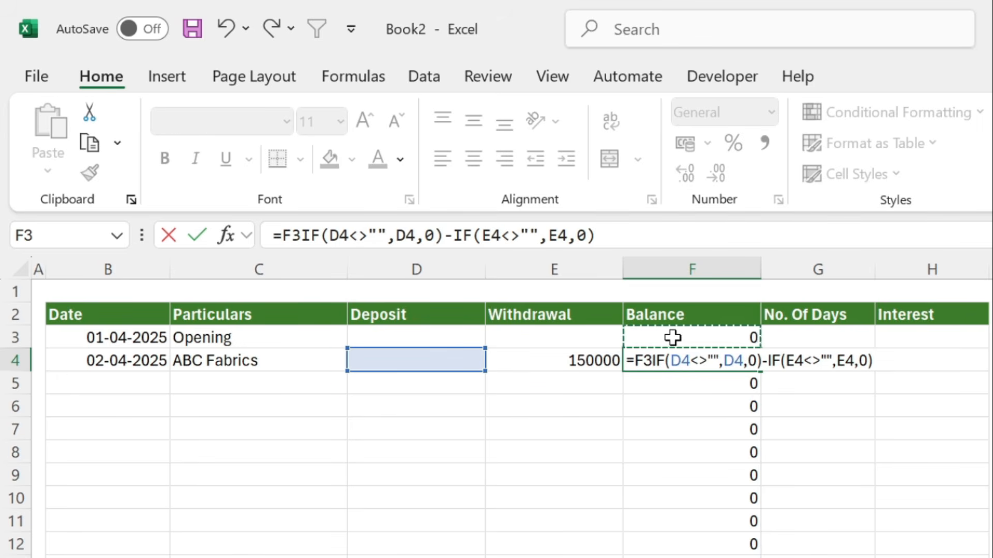
text(+)
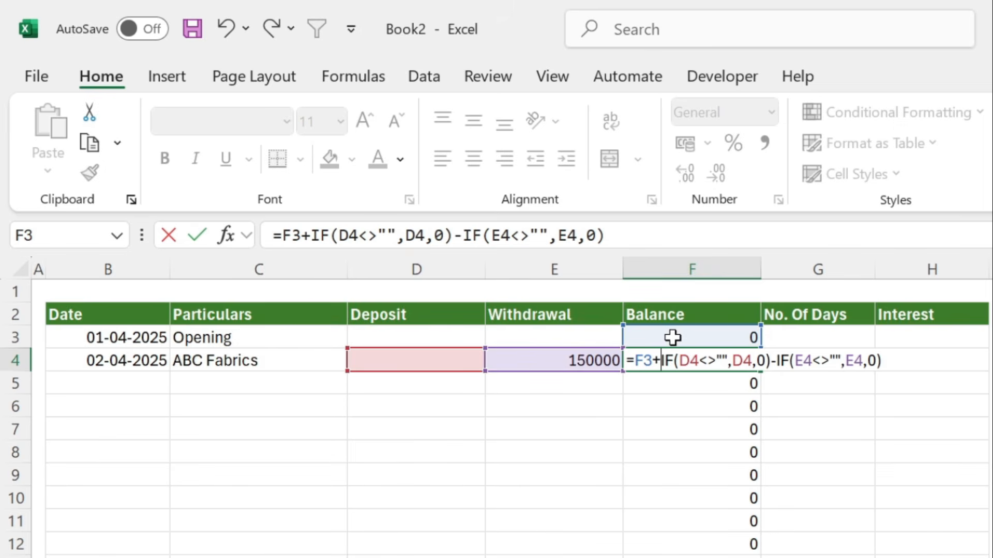
key(Return)
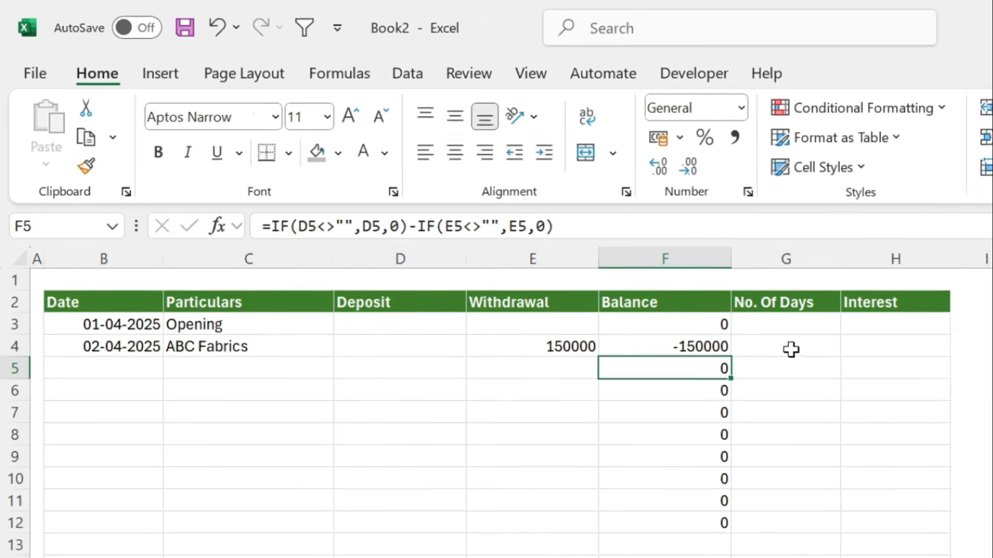
Fill the running balance formula from F4 down to F32, and return to the beginning of the sheet
click(741, 360)
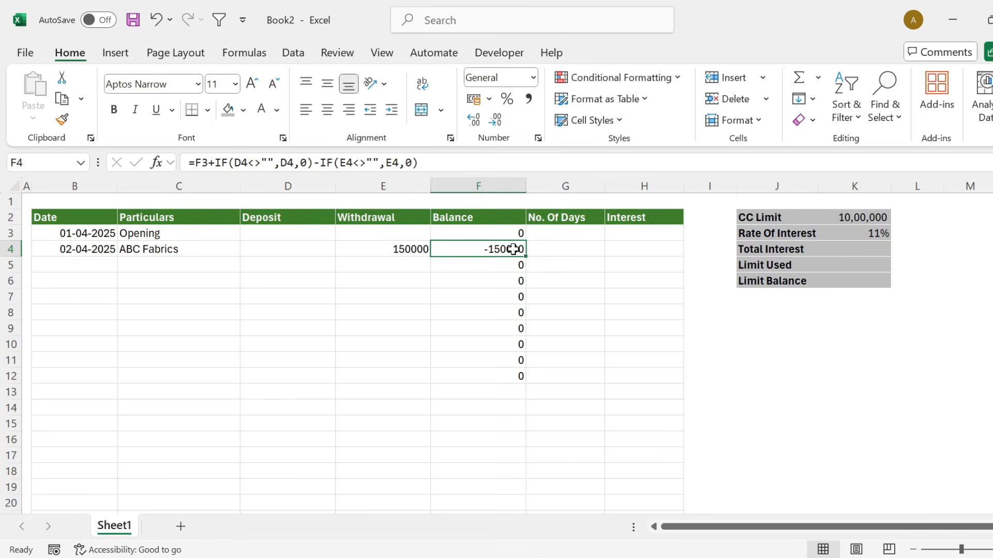
drag(525, 257, 540, 494)
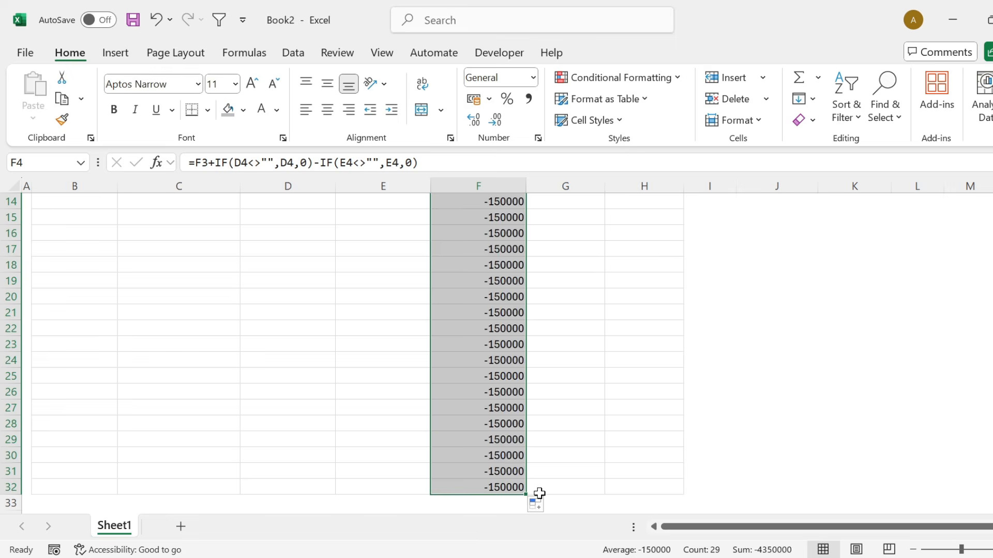
click(501, 345)
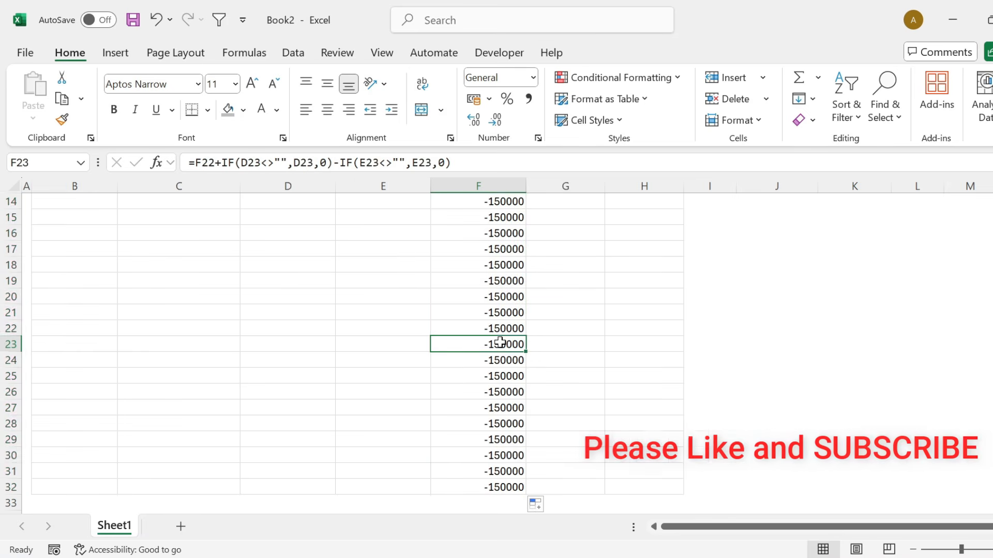
key(ctrl+Up)
key(ctrl+Up)
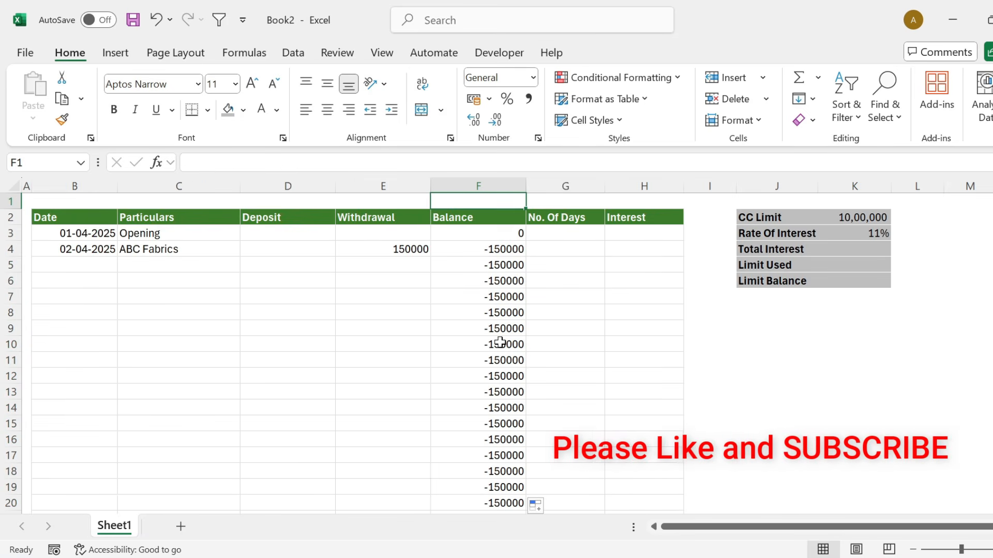
Format the Withdrawal and Balance columns in comma style without decimals
click(406, 182)
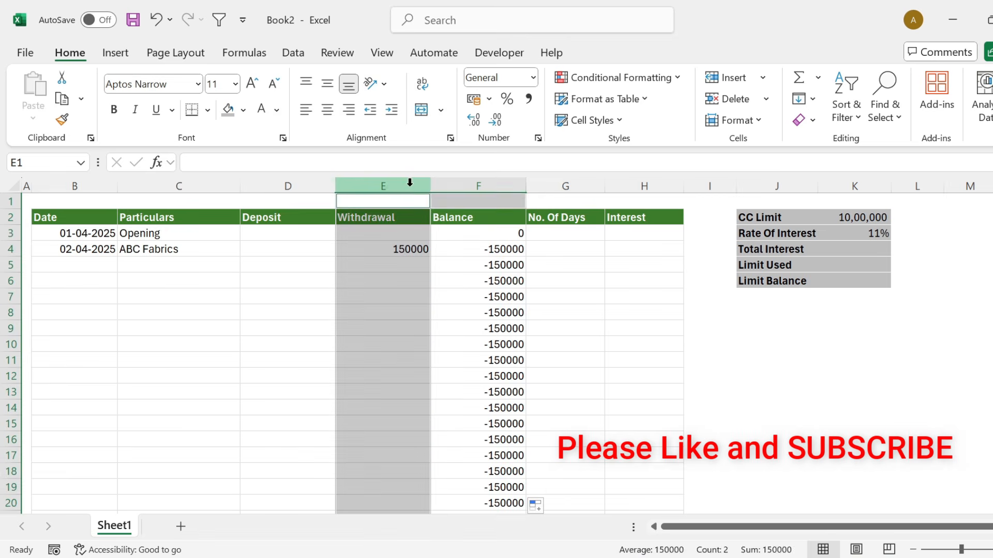
ctrl+click(463, 182)
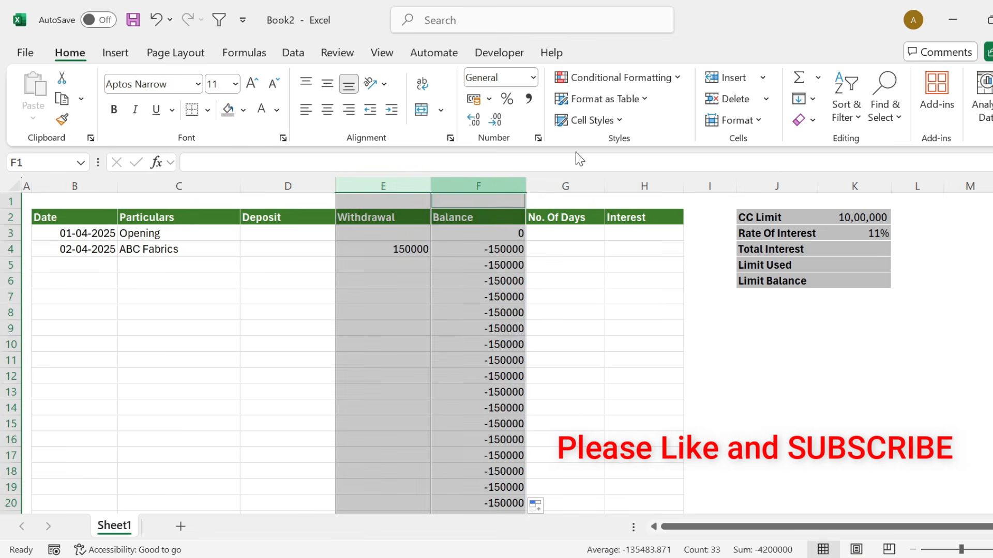
click(527, 98)
click(497, 123)
click(498, 123)
click(565, 312)
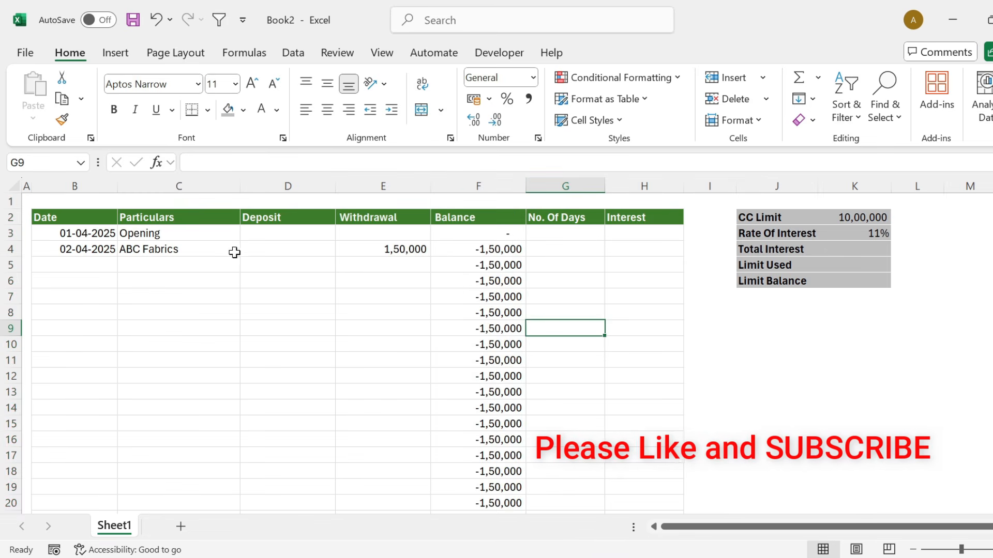
Enter a transaction in row 5 dated 3/4/25 for VB Transport with a withdrawal of 200000
click(89, 260)
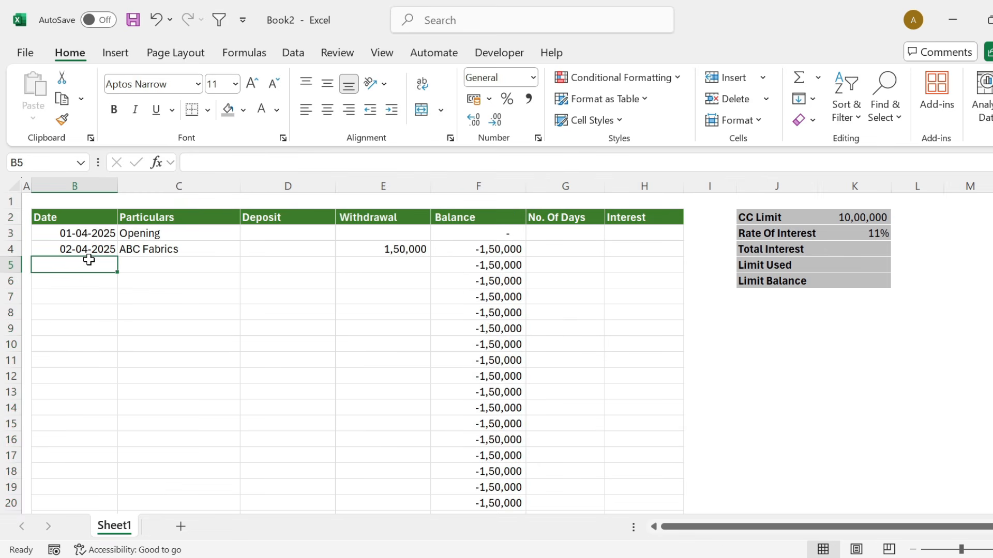
text(3/)
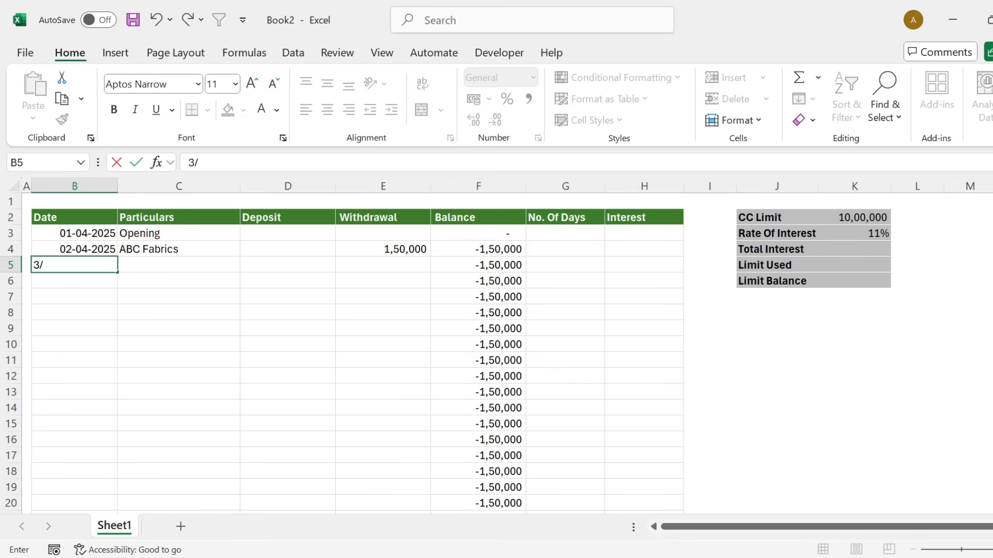
text(4/25)
key(Tab)
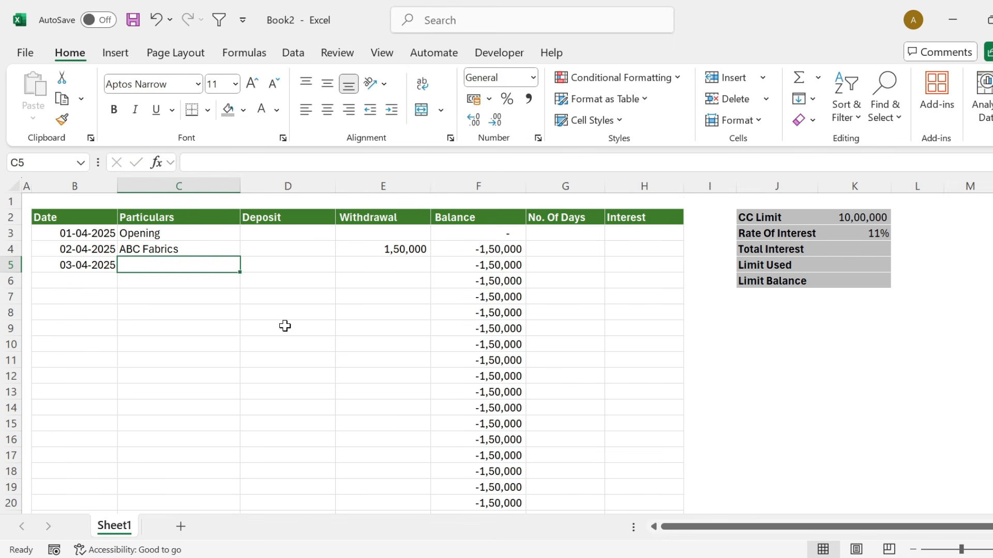
text(VB Transport)
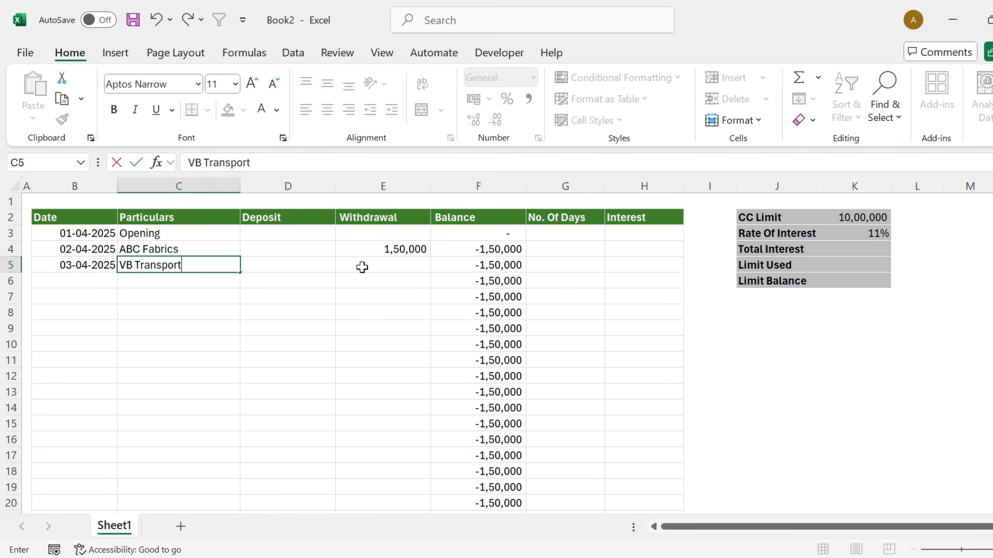
click(361, 267)
text(200000)
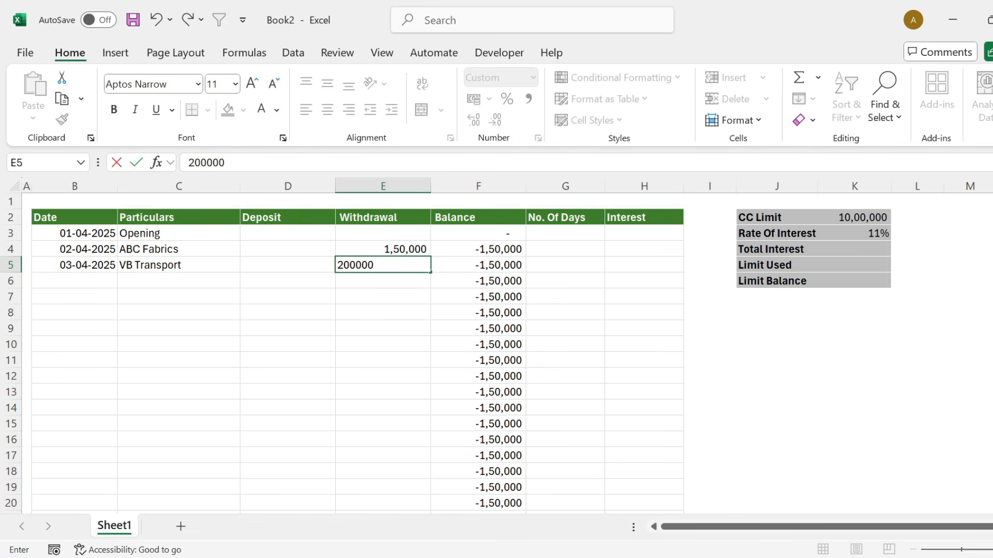
key(Return)
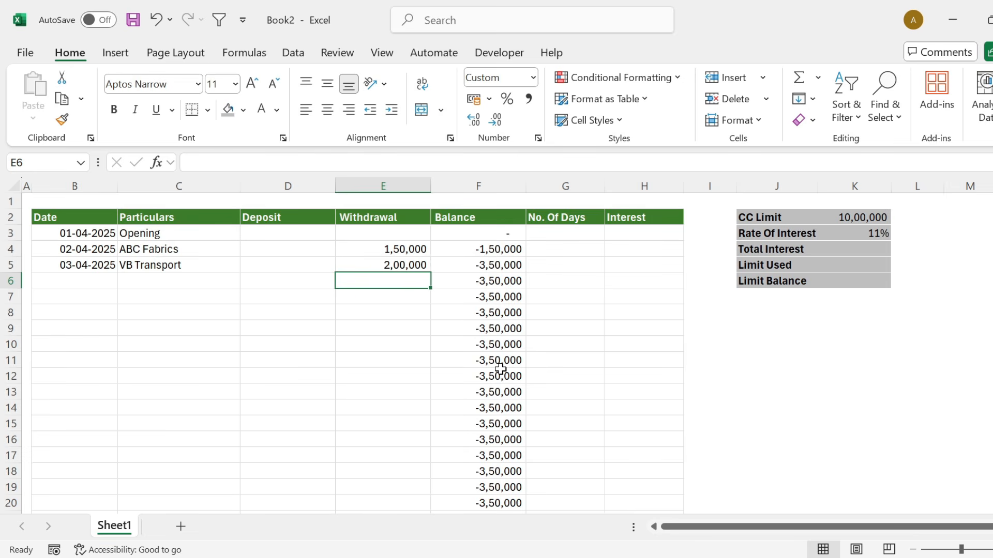
Enter a transaction in row 6 dated 04-04-2025 with the particulars Cash and a deposit of 300000
click(468, 294)
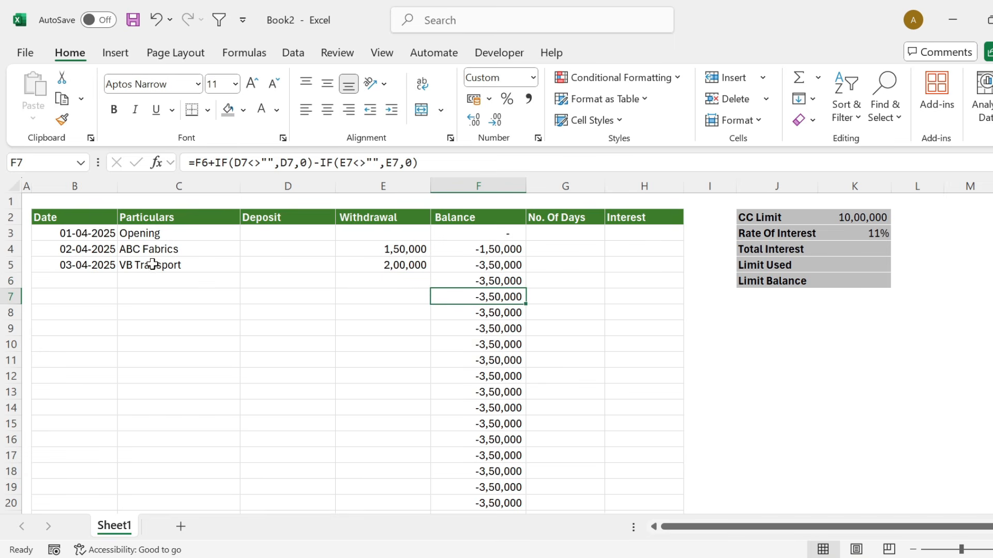
click(98, 280)
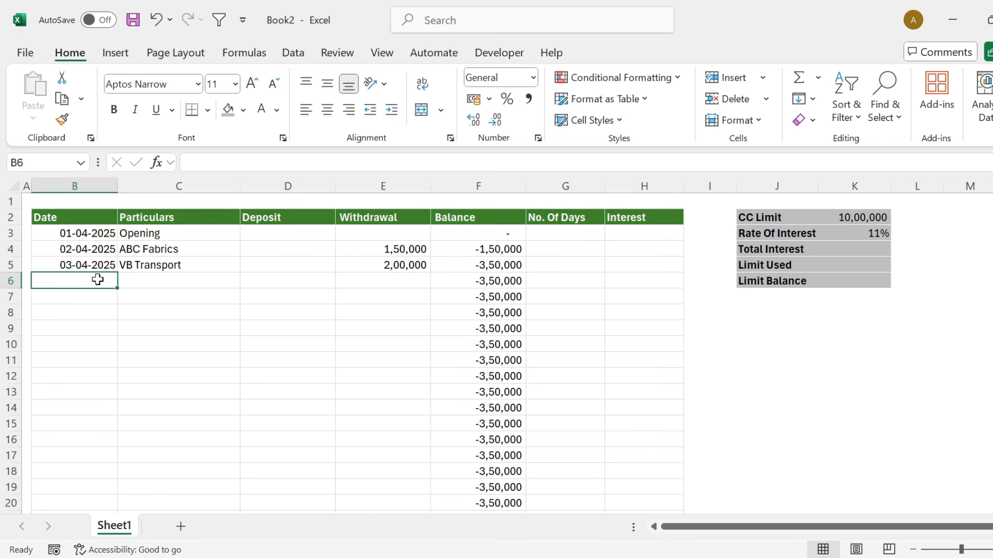
text(4/4)
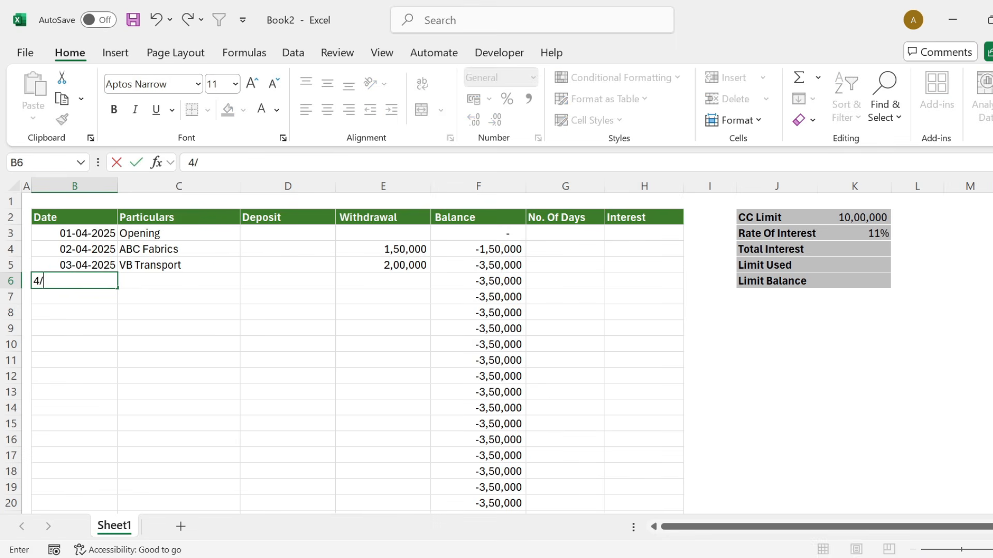
key(Tab)
text(Cash)
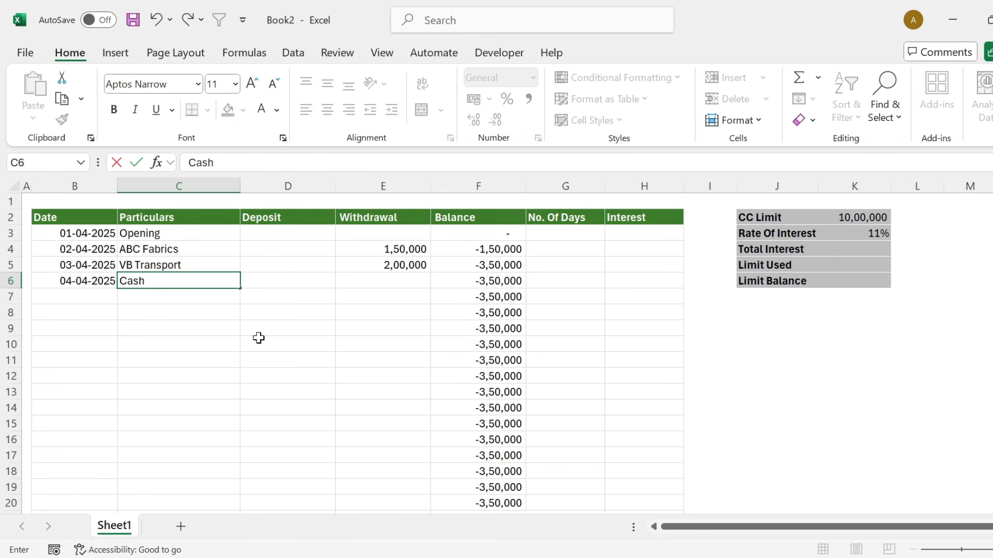
click(297, 281)
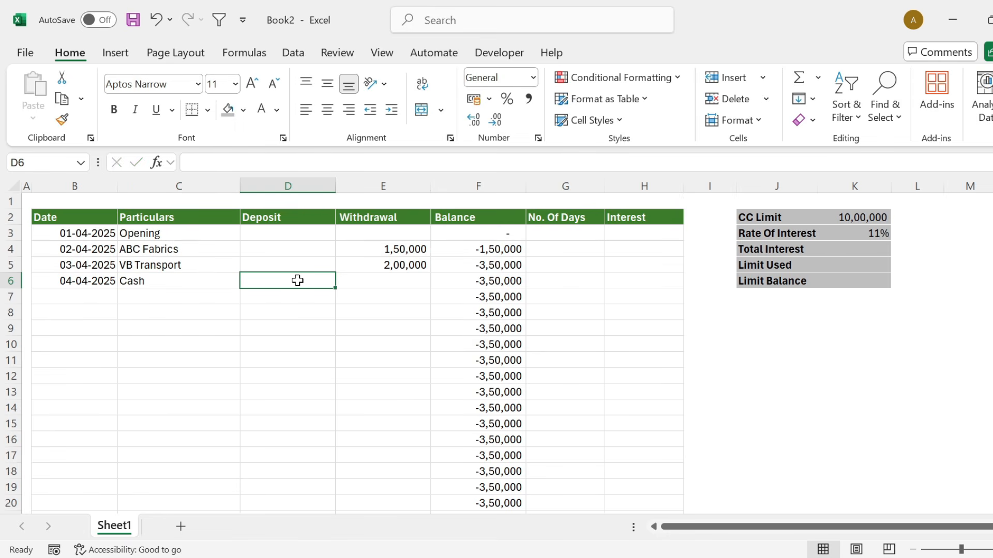
text(300000)
key(Return)
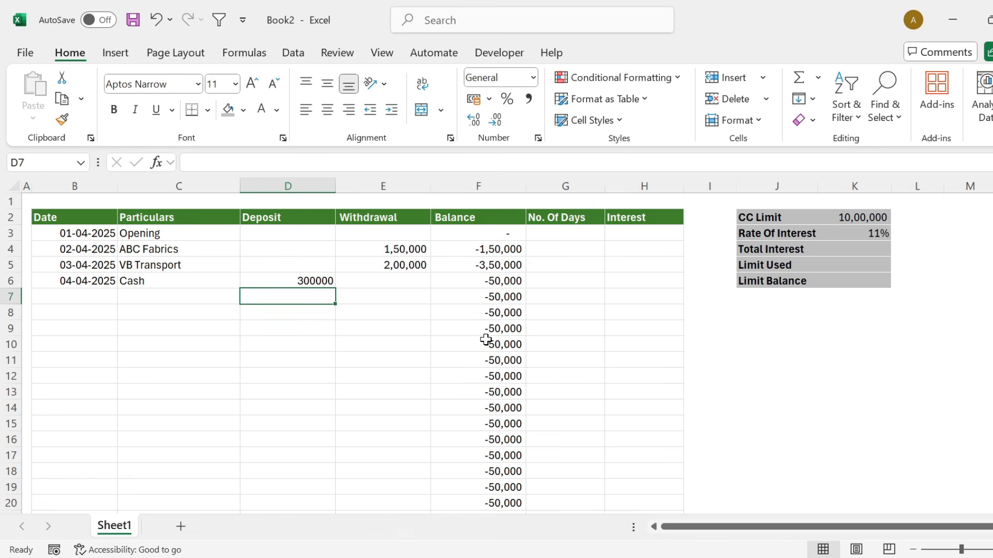
Start the No. Of Days formula in G3 with =IF(B4="",0, so a blank next date returns 0
click(587, 236)
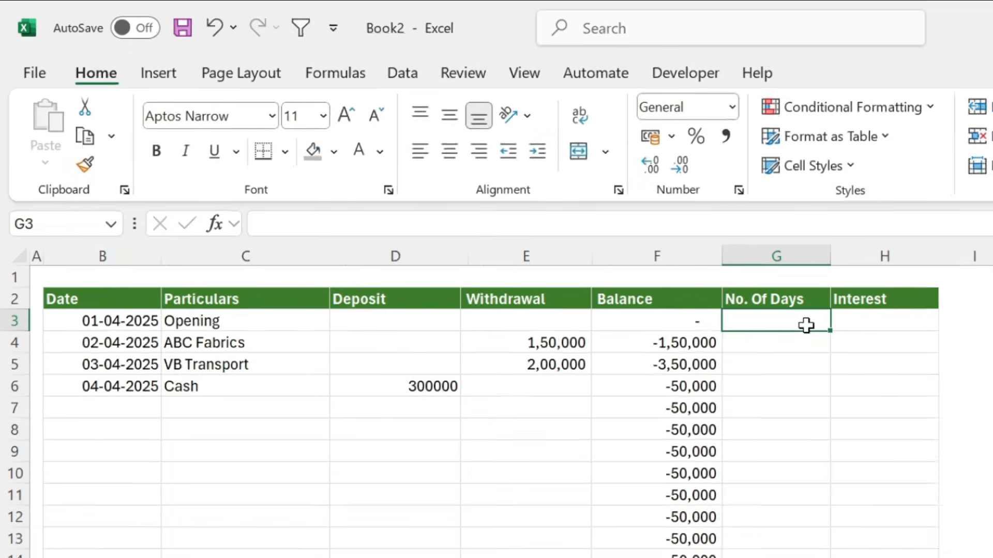
text(=if)
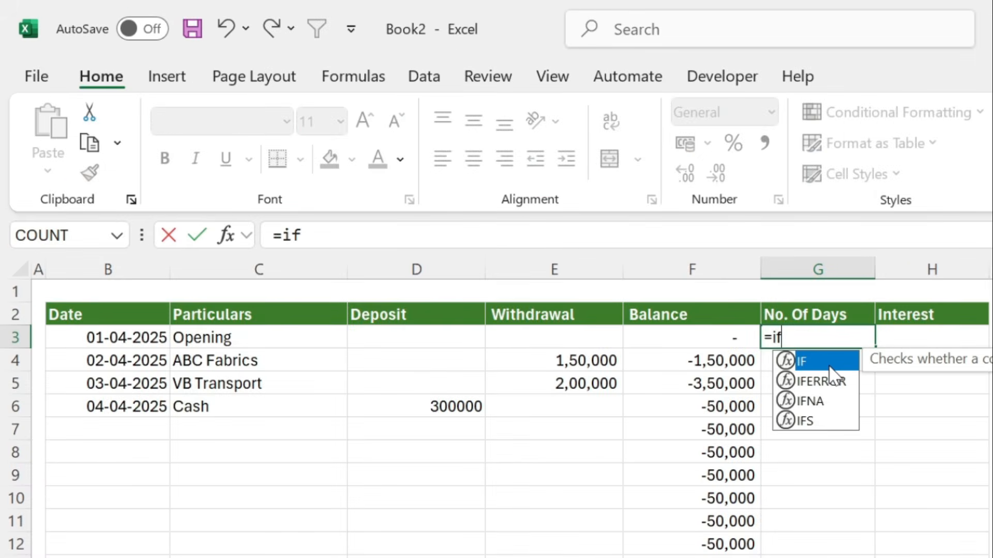
key(Tab)
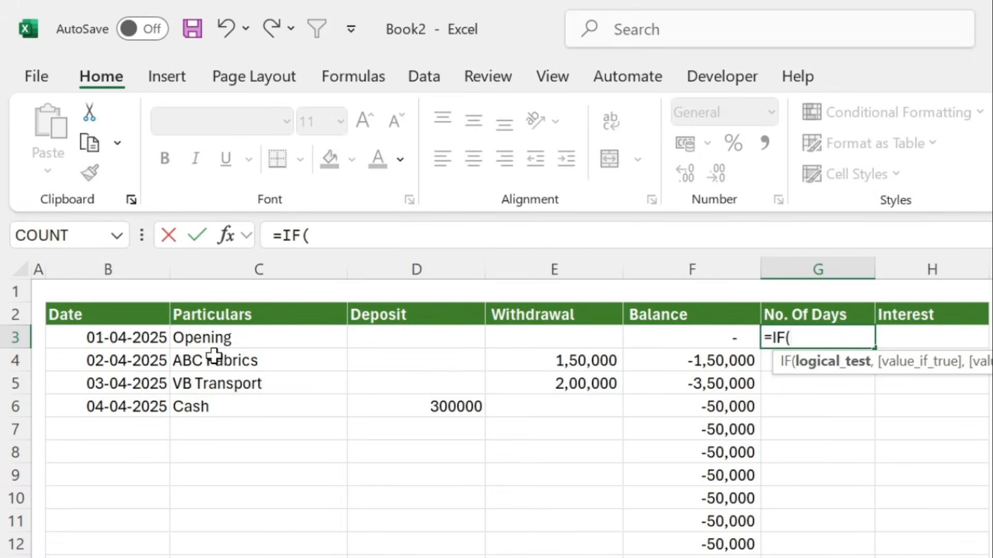
click(110, 356)
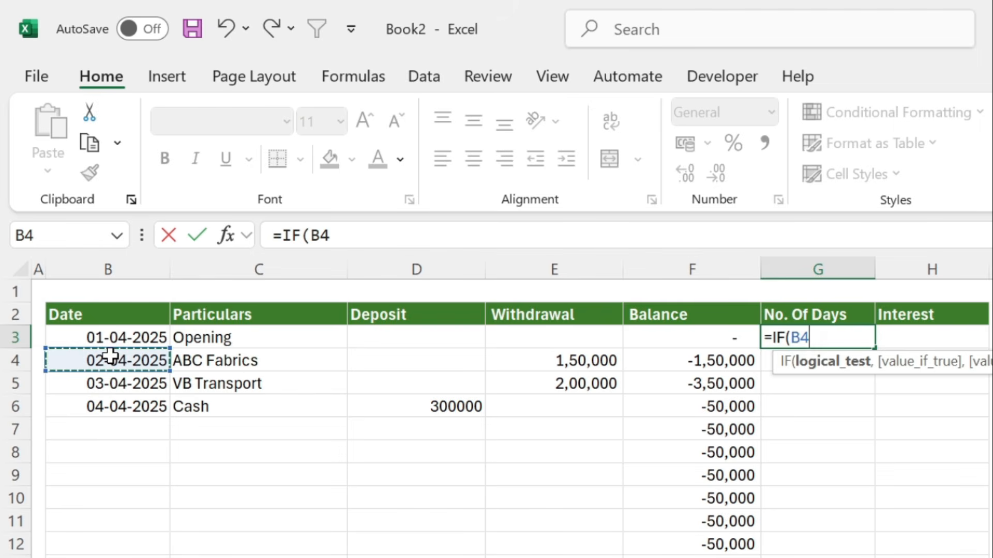
text(="")
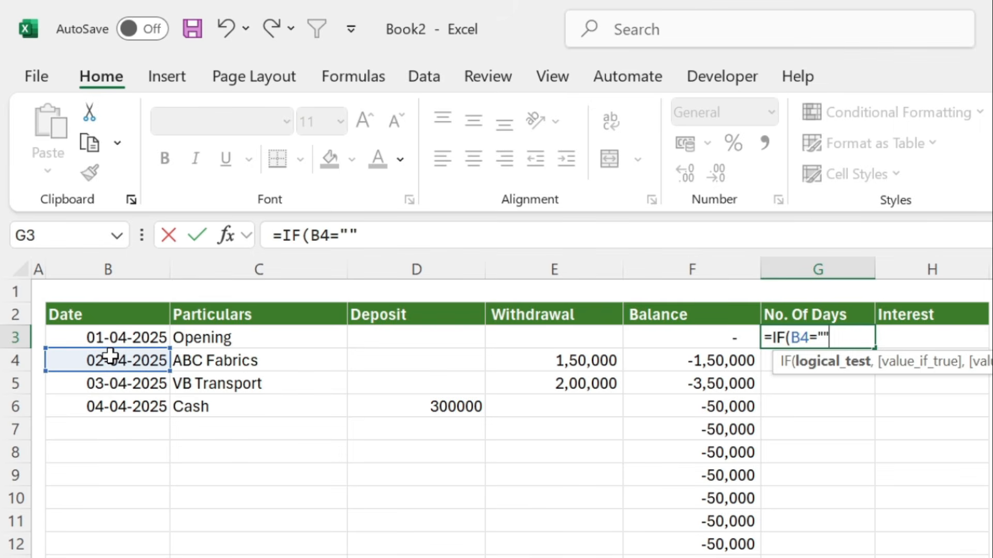
text(,0,)
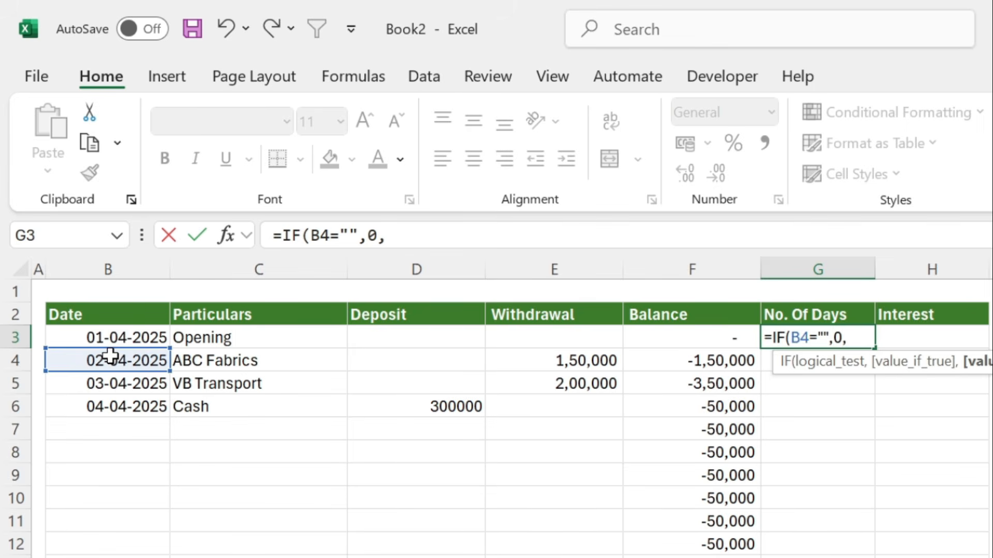
Nest a second condition, IF(E3="",0, in the G3 formula to return 0 when the withdrawal is blank
text(if)
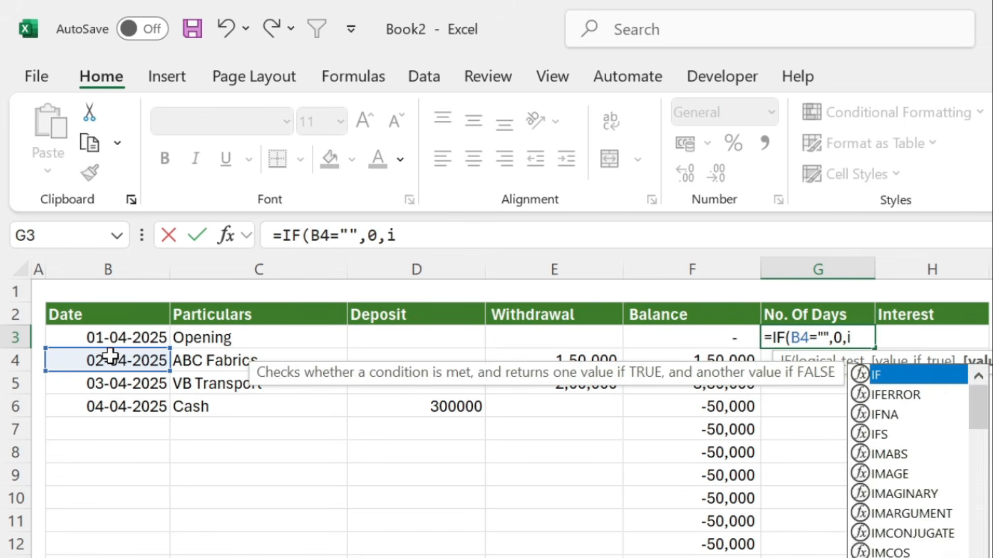
double_click(902, 375)
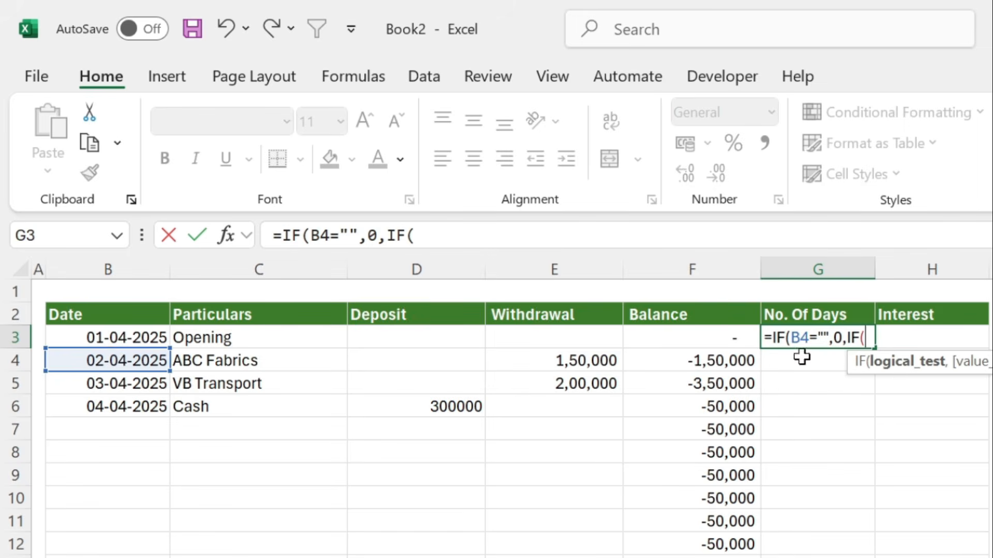
click(587, 340)
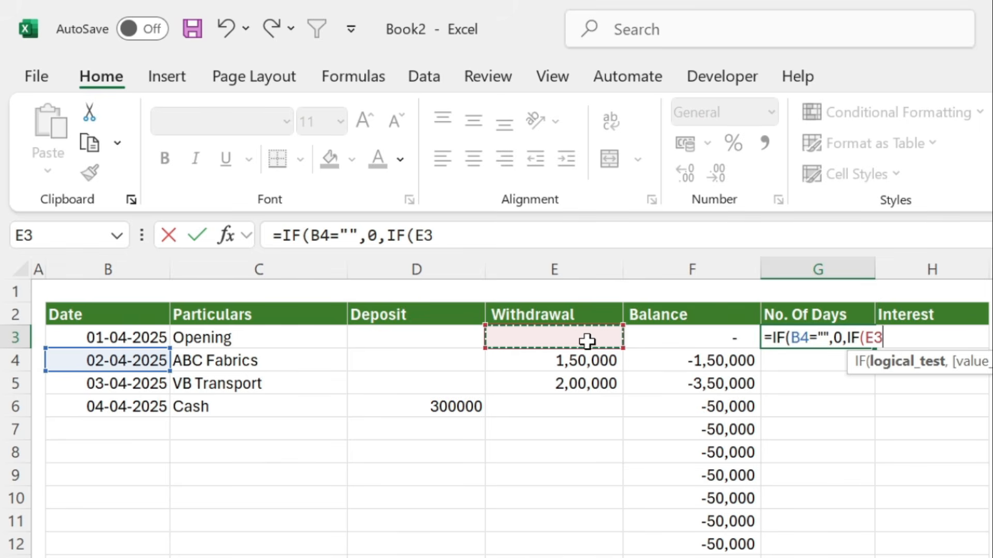
text(="")
key(BackSpace)
text(,0)
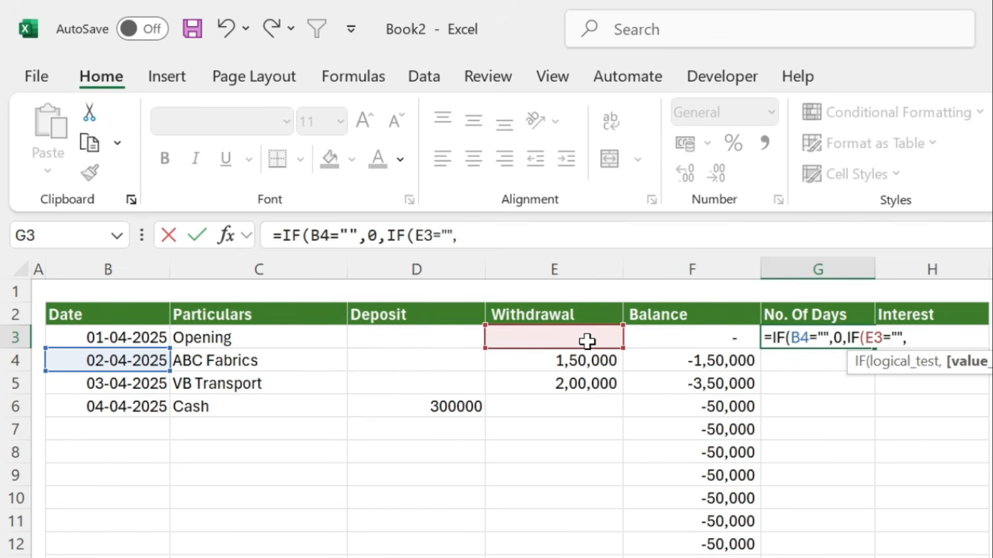
text(,)
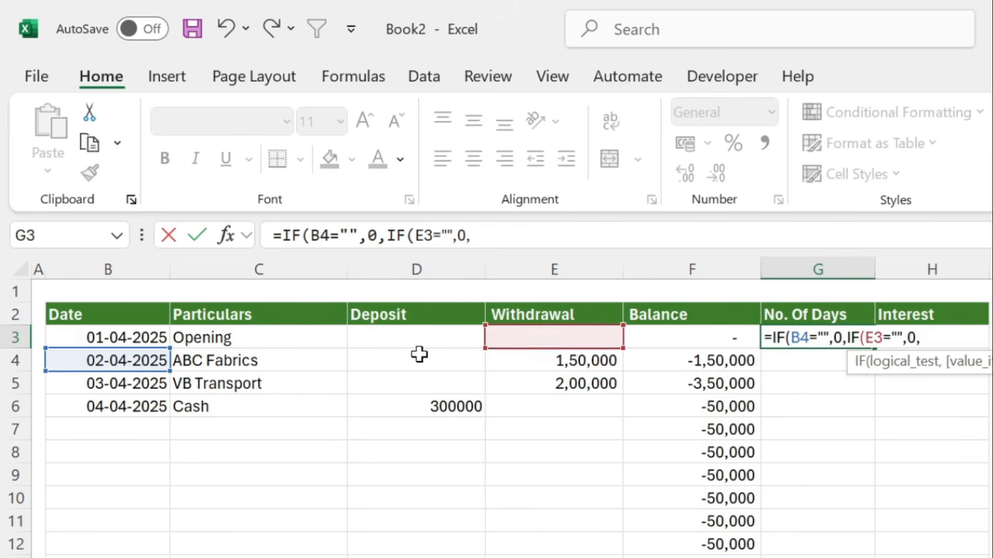
Complete the G3 formula with the date difference B4-B3, making it =IF(B4="",0,IF(E3="",0,B4-B3))
click(119, 362)
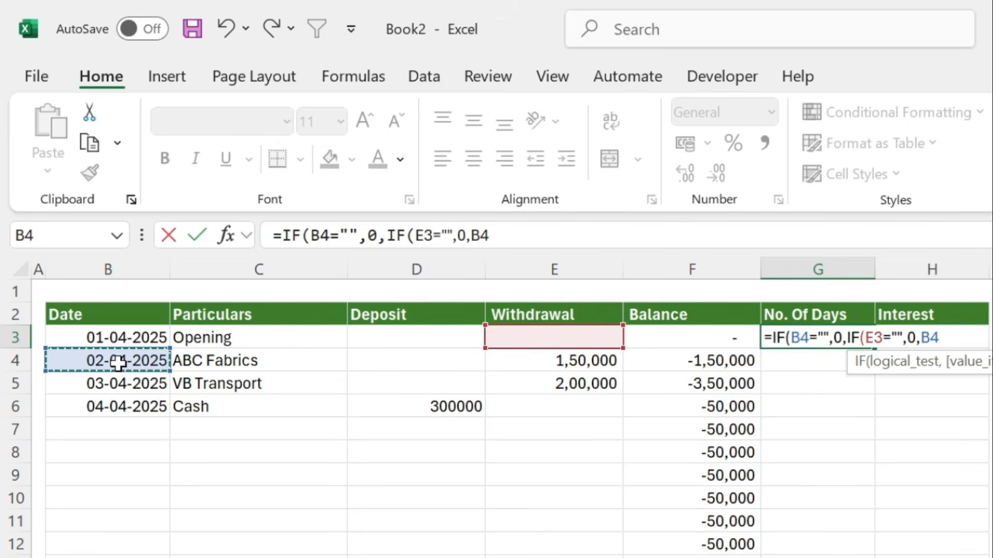
text(-)
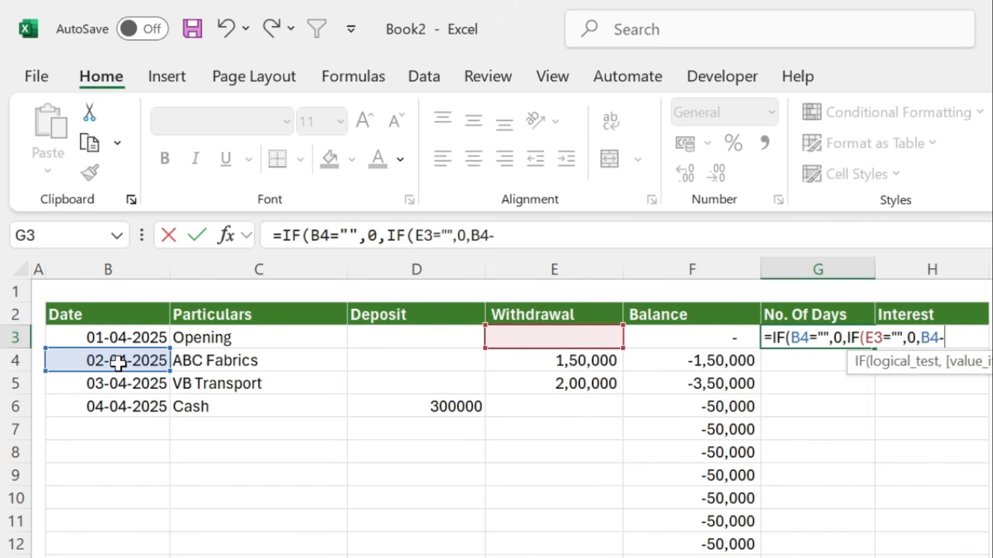
click(110, 338)
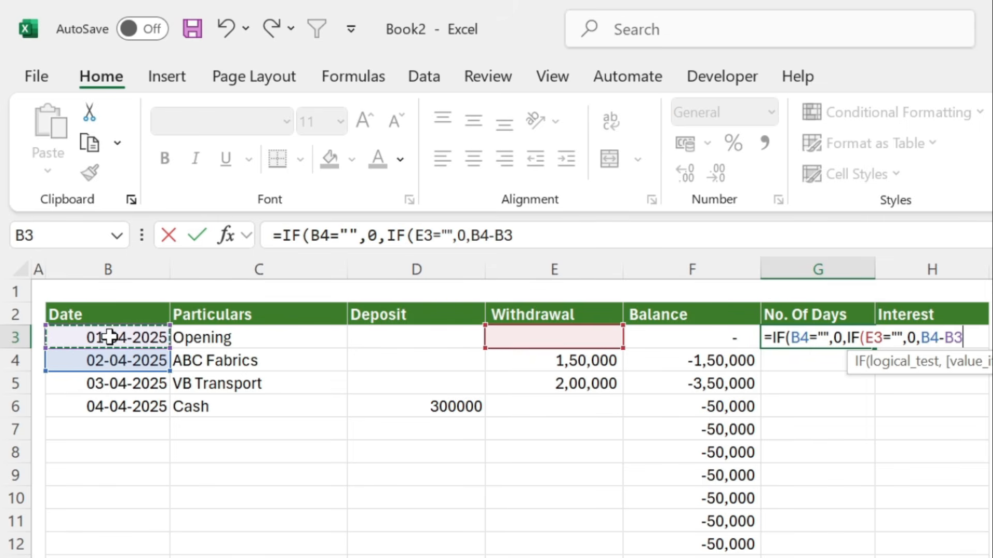
text())
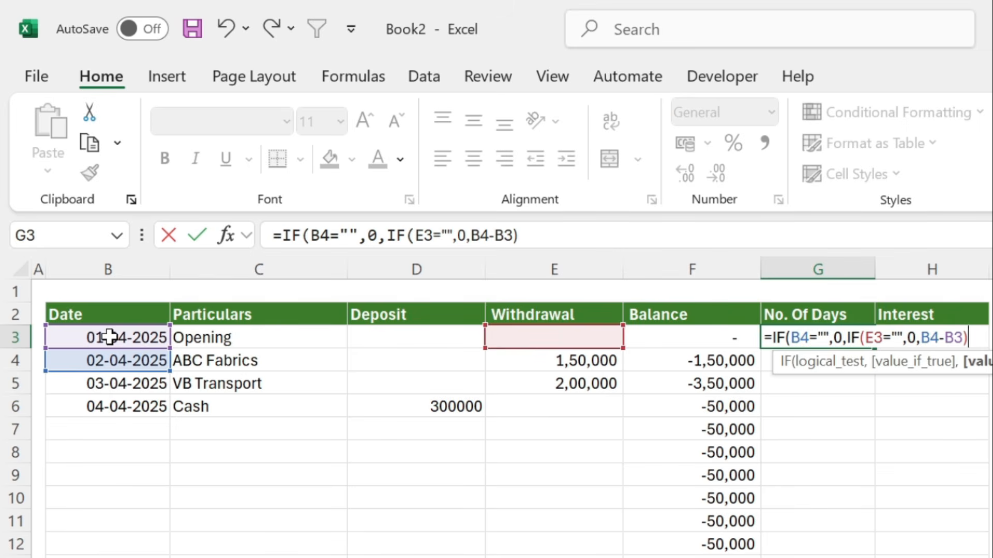
text())
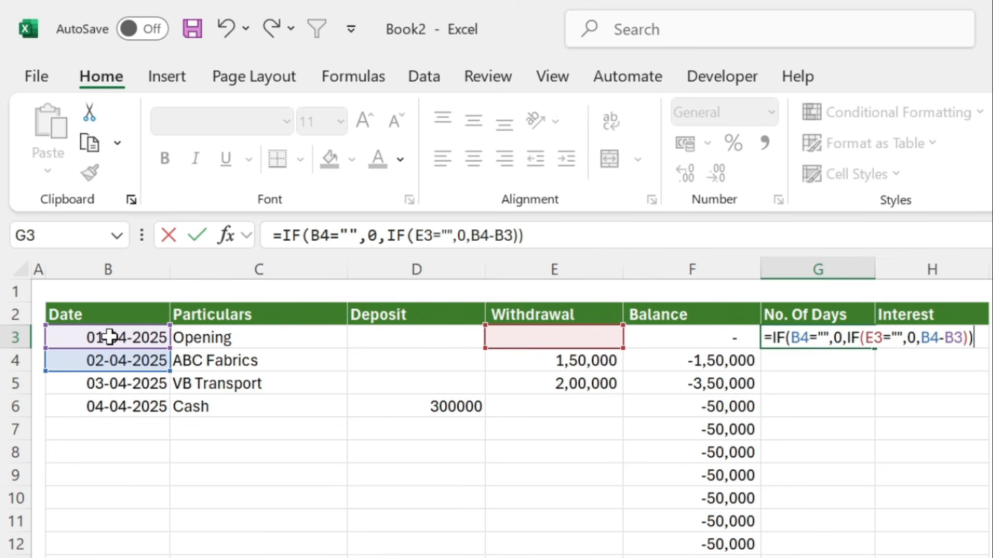
key(Return)
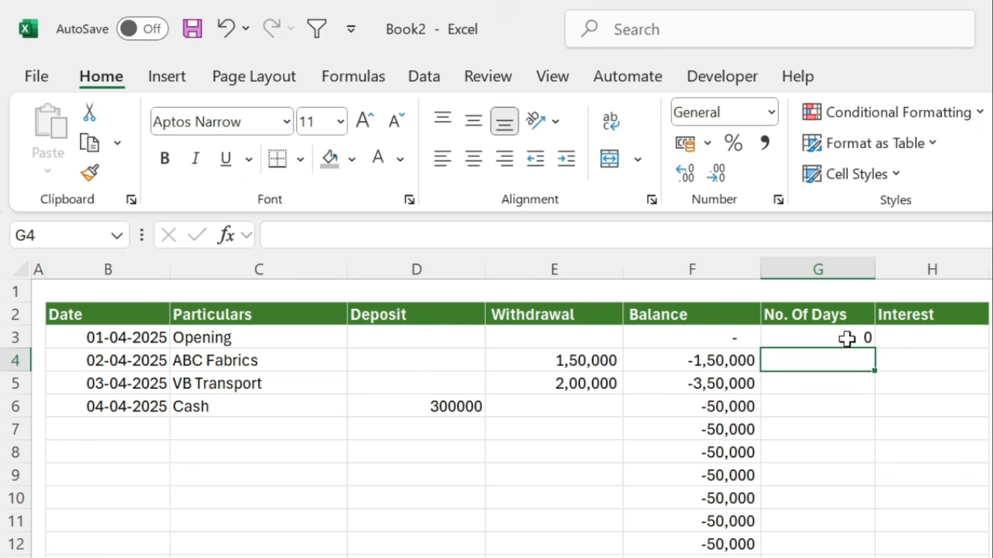
Fill the No. Of Days formula from G3 down to G32, and check the copied formula in G4
click(823, 334)
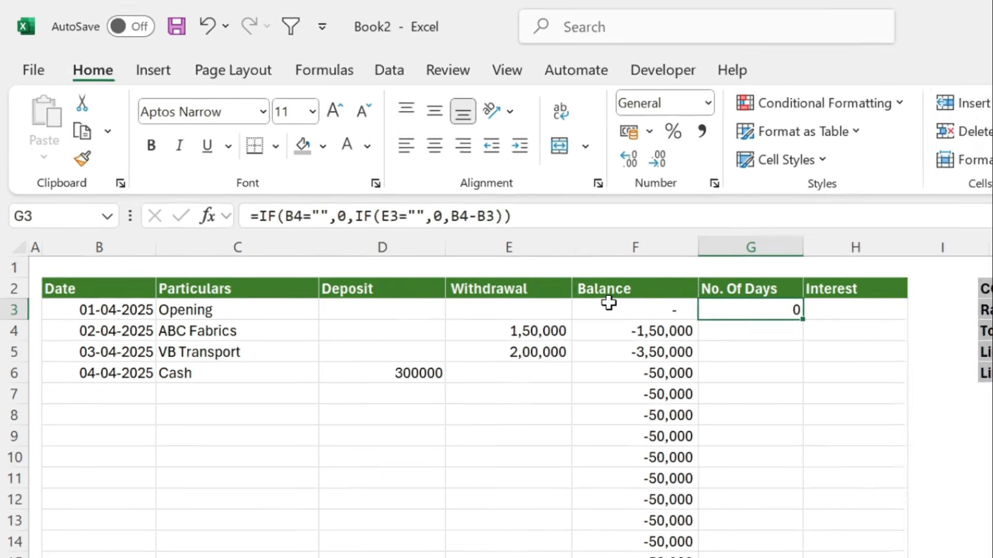
drag(802, 320, 826, 557)
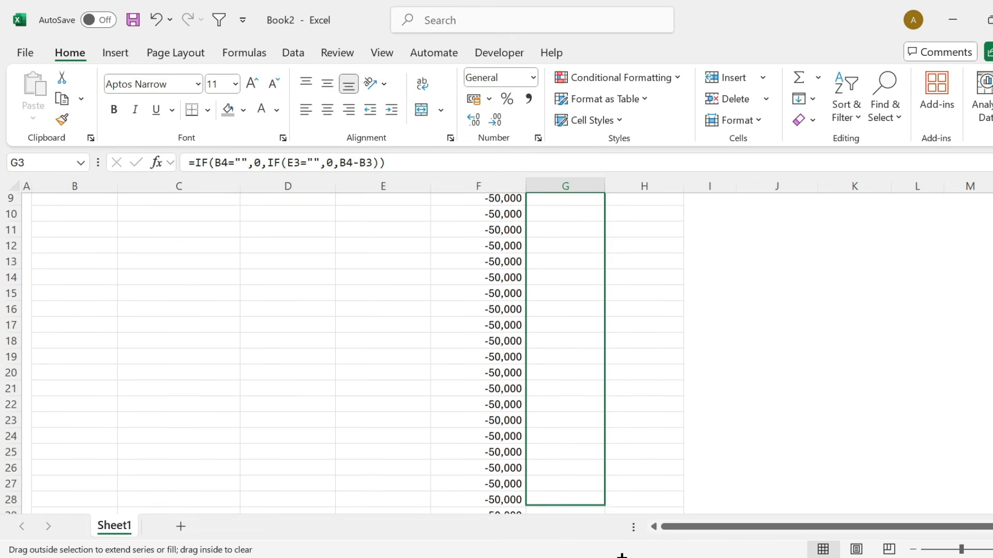
drag(622, 555, 609, 496)
scroll(357, 352, up, 5)
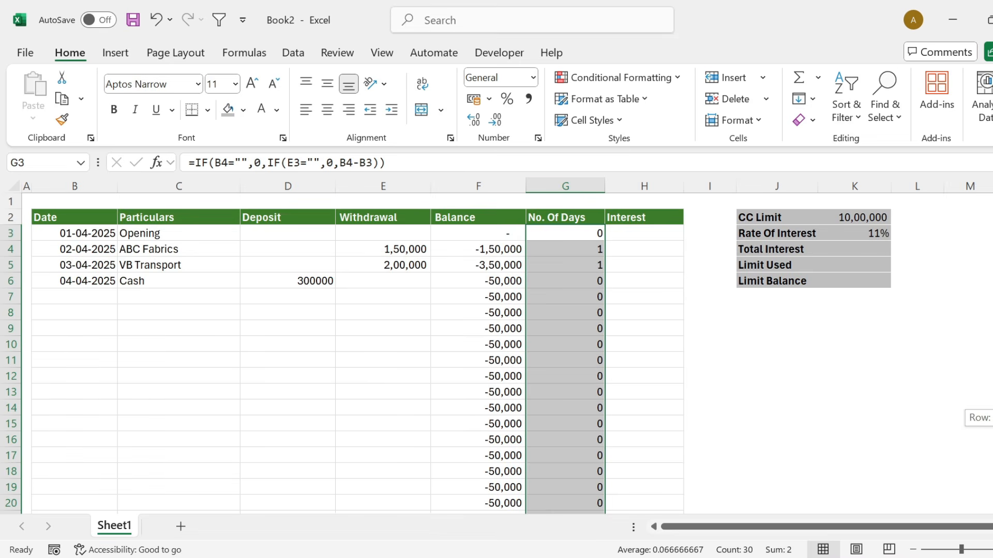
click(554, 250)
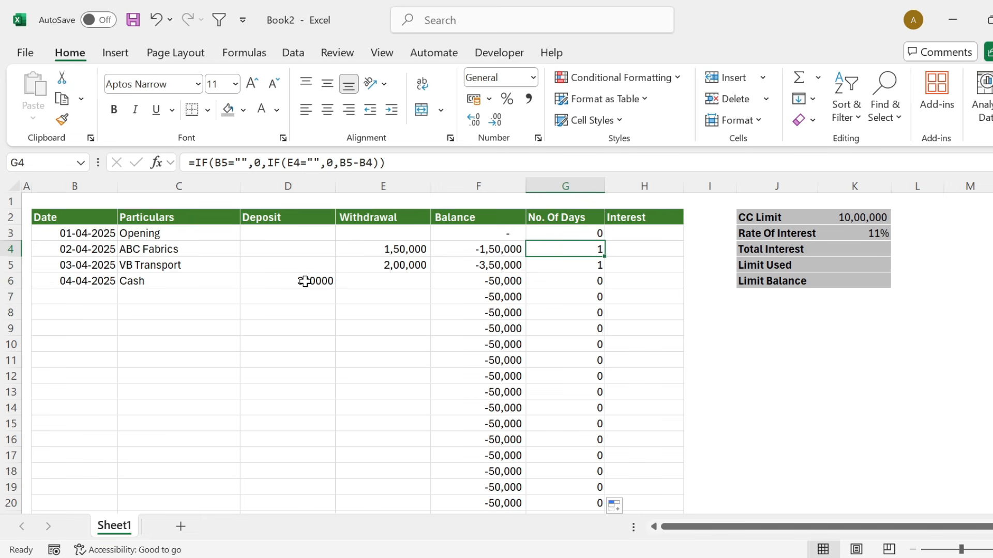
Enter a transaction in row 7 dated 5/4/25 with the particulars By Cheque and a withdrawal of 300000, and go to date cell B8
click(86, 296)
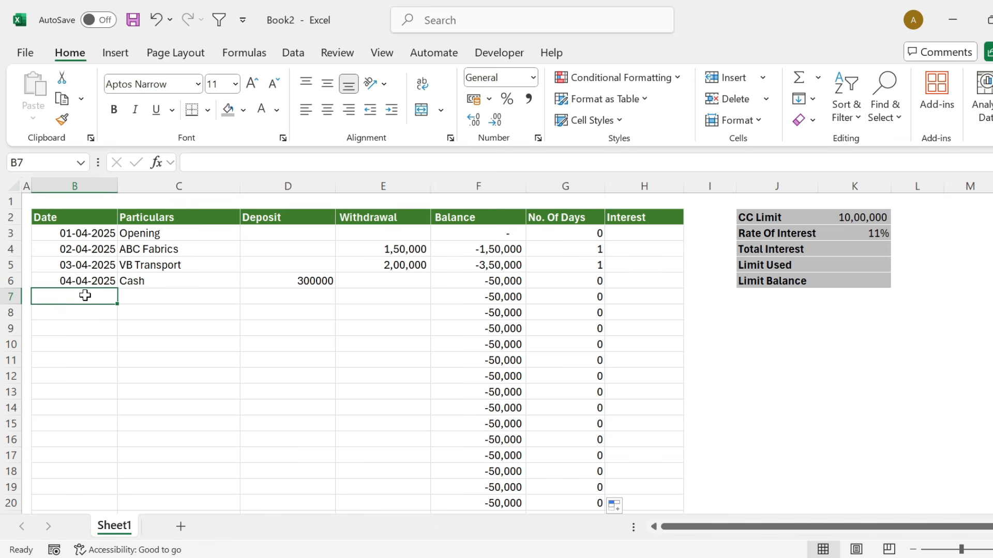
text(5/4/25)
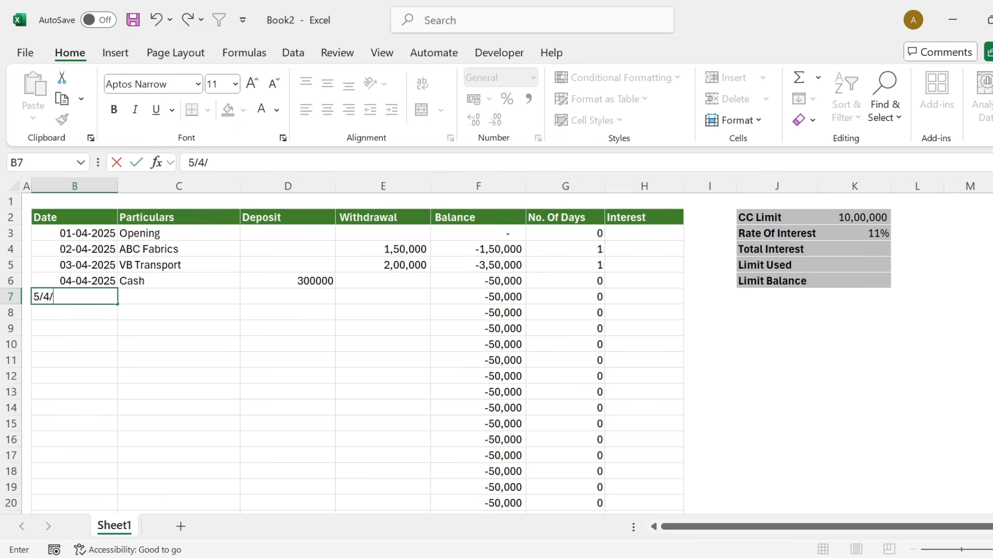
key(Tab)
text(B)
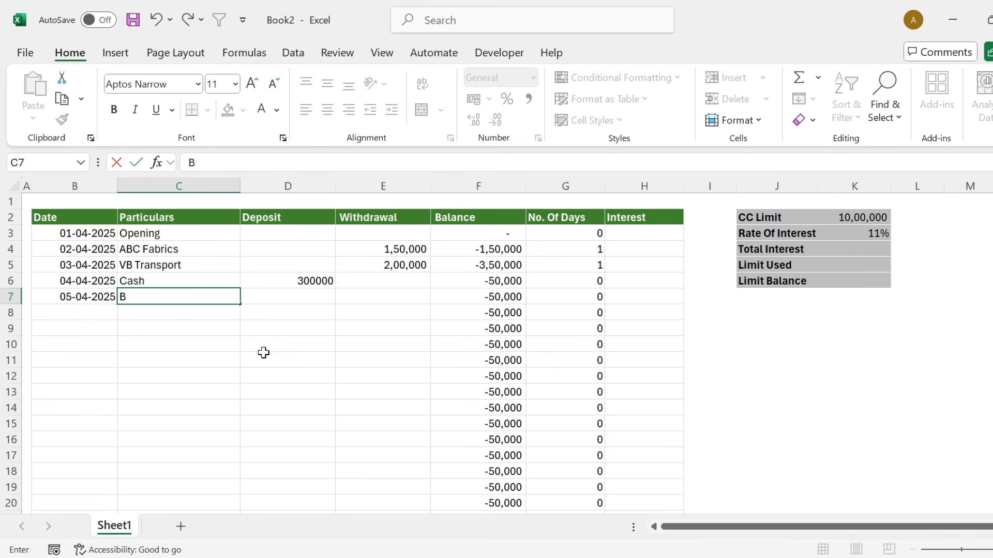
text(y Cheque)
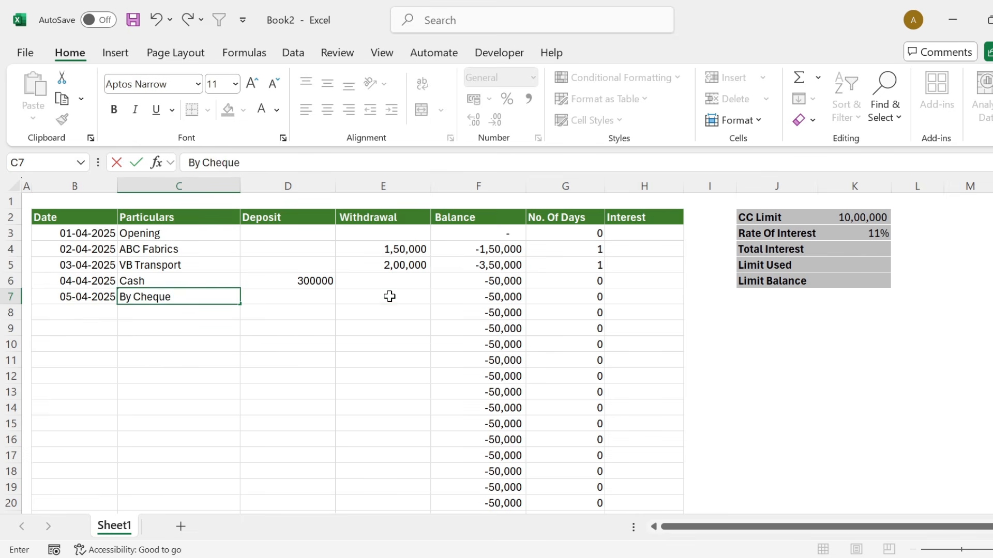
click(389, 296)
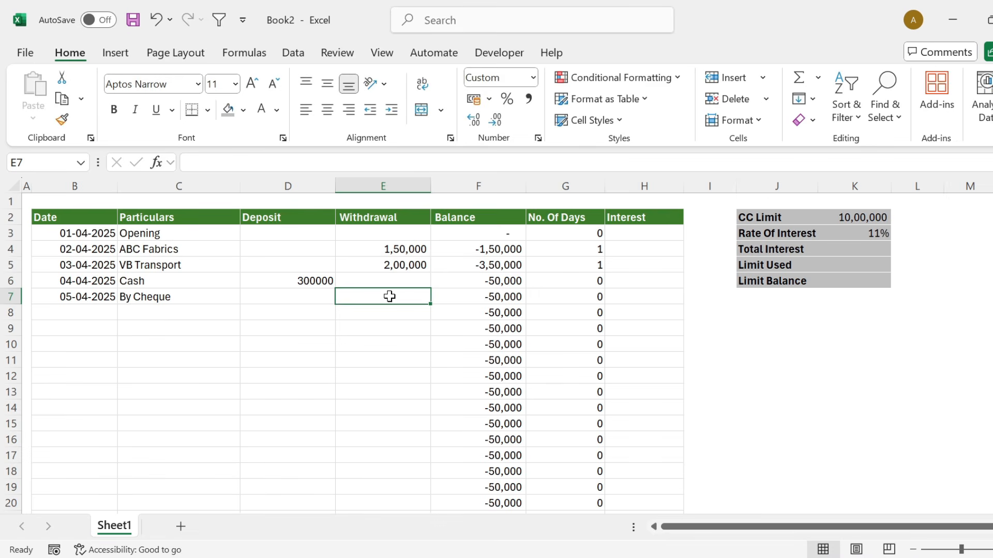
text(300000)
key(Return)
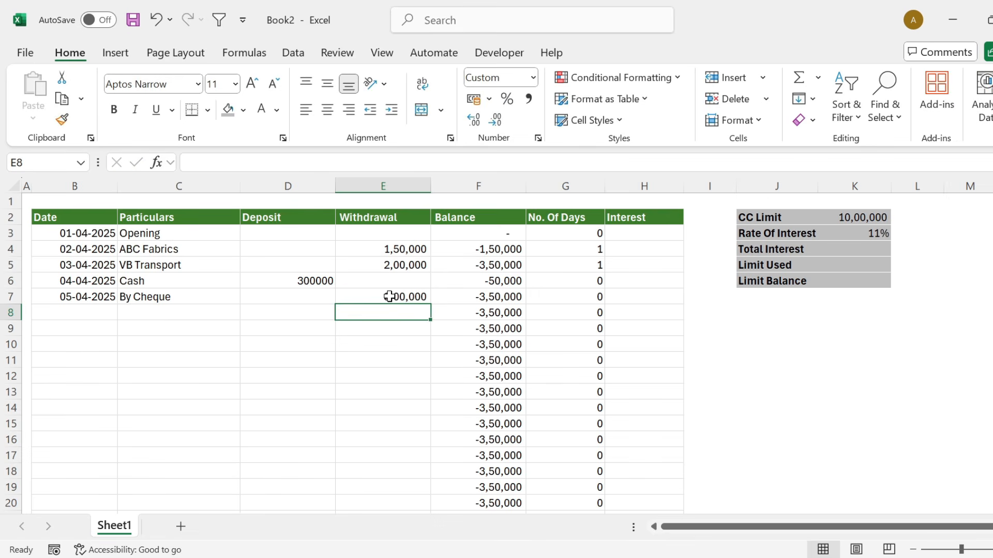
click(592, 300)
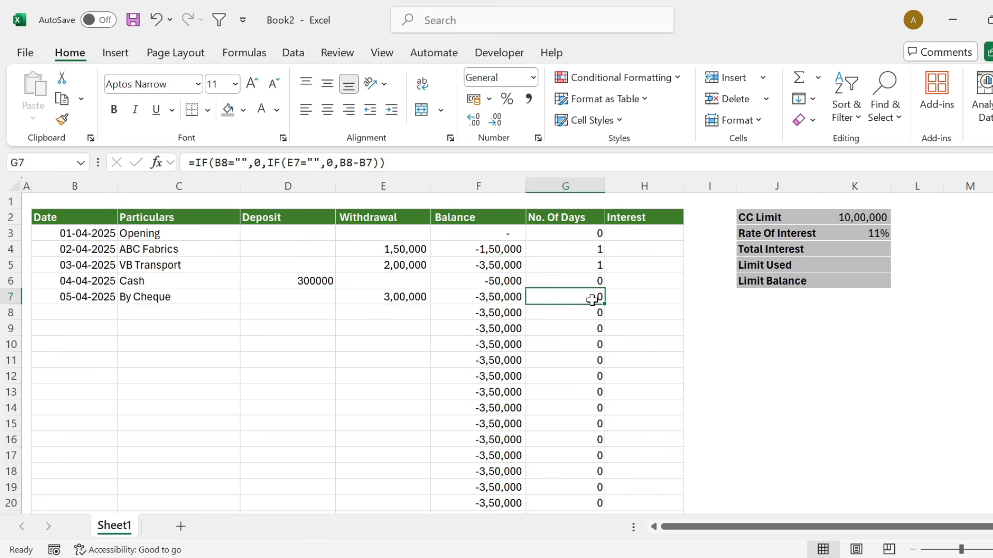
click(88, 315)
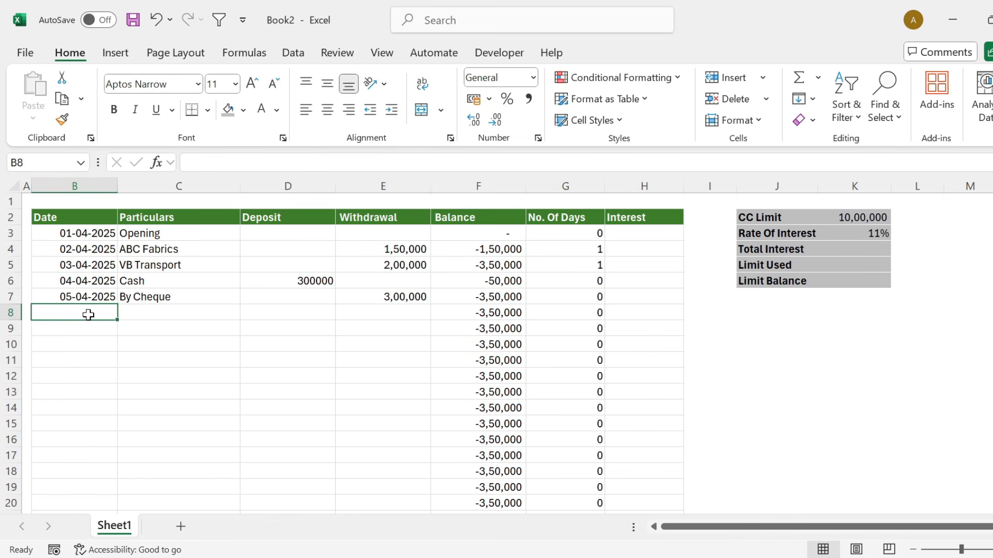
Enter a transaction in row 8 dated 10/4/25 with the particulars Karan Sales and a withdrawal of 50000, and check the No. Of Days formula in G7
text(10/)
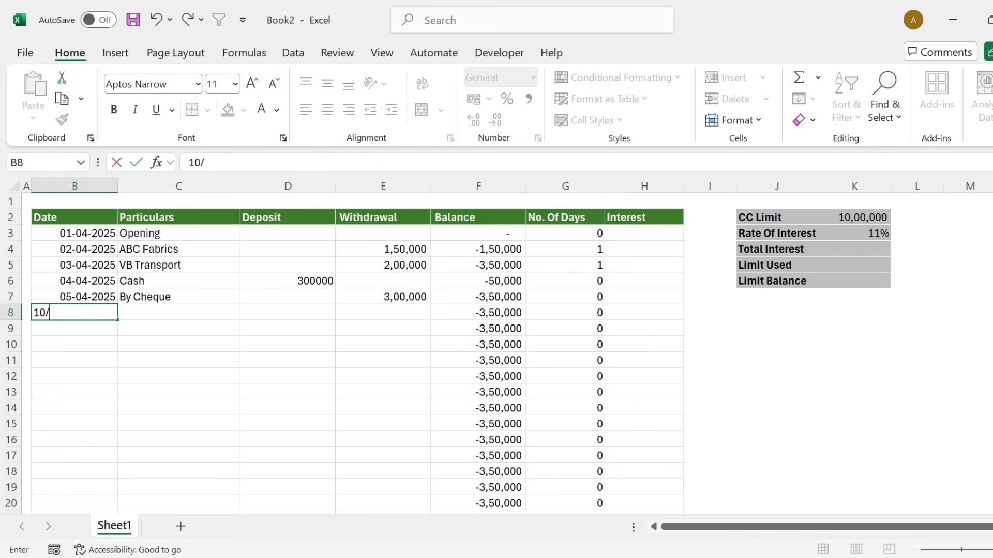
text(4/25)
click(408, 313)
text(500000)
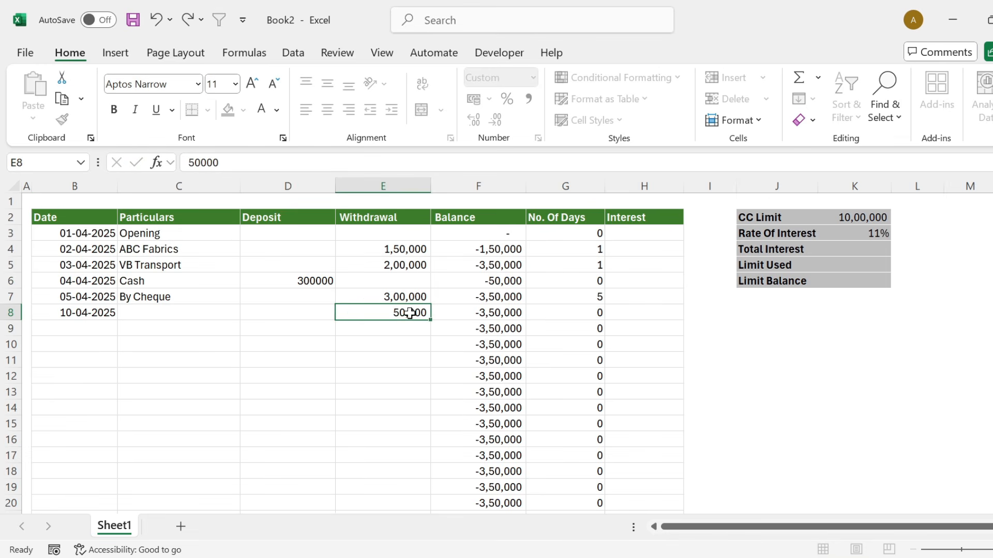
key(Left)
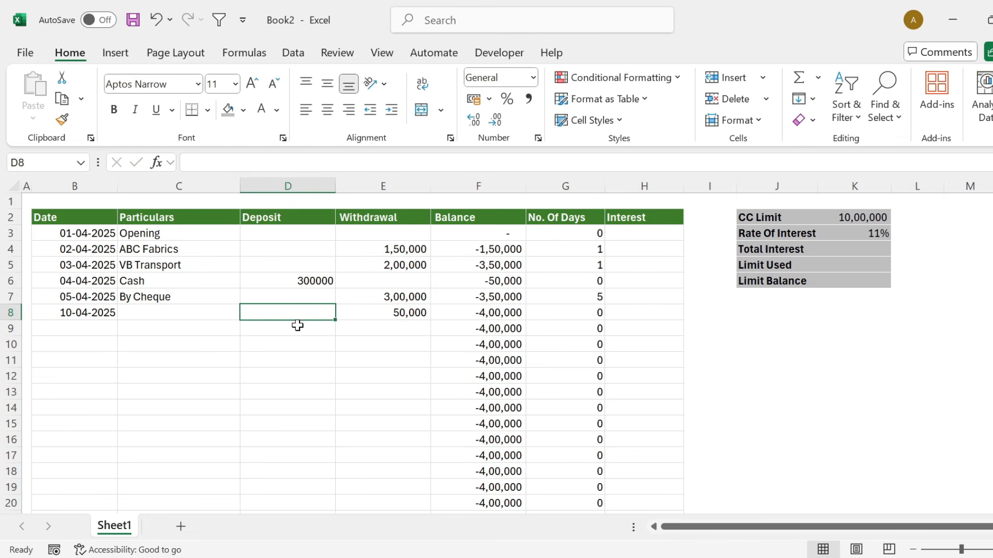
click(217, 316)
text(Karan Sales)
click(327, 326)
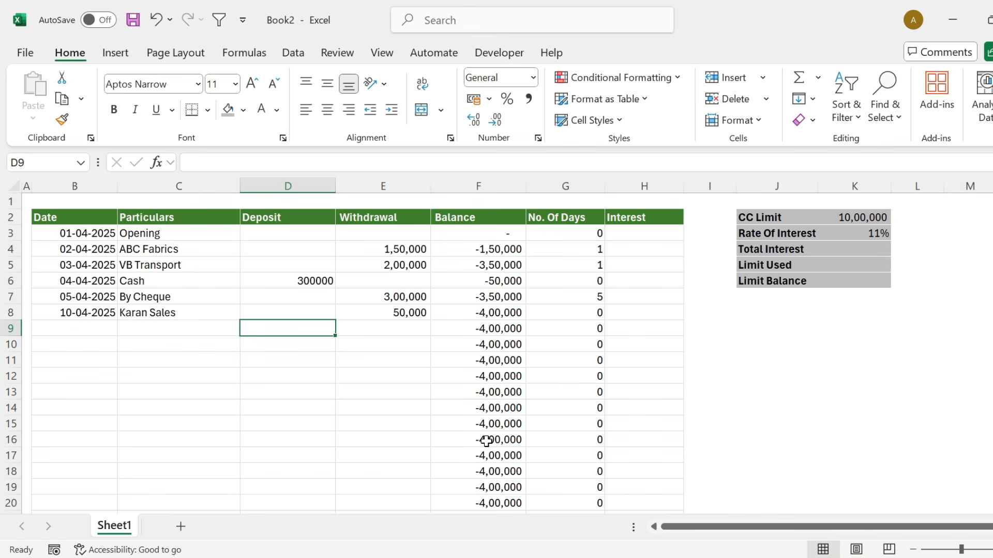
click(593, 300)
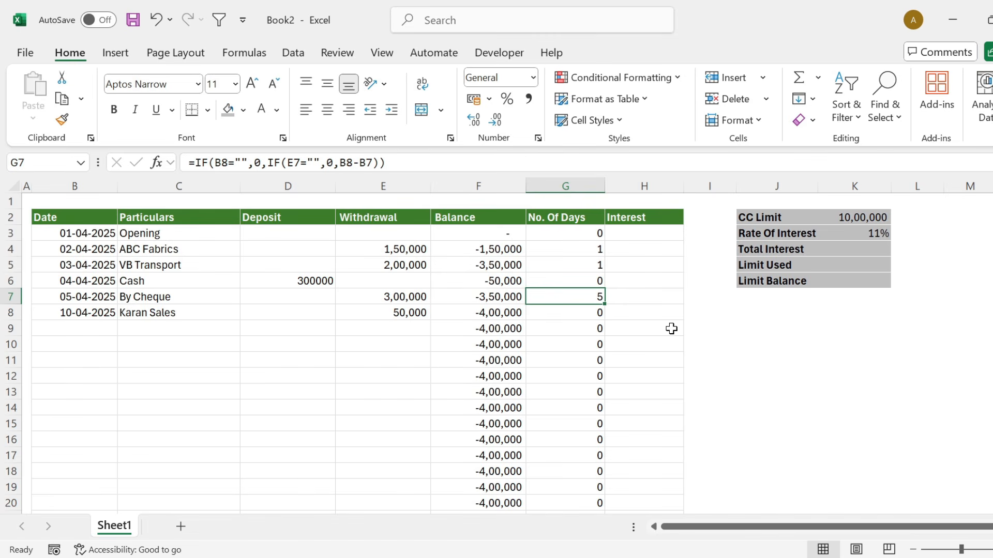
click(330, 311)
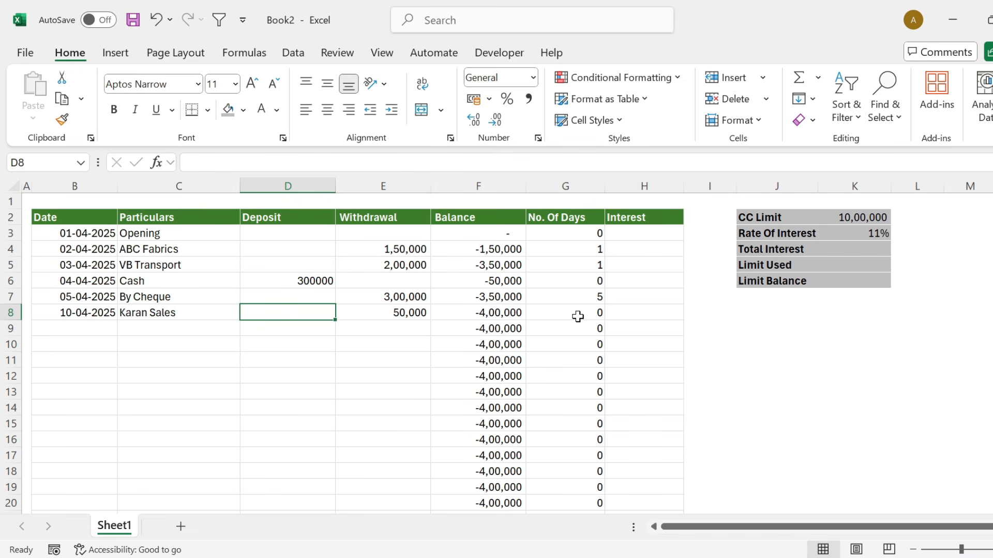
Start an IF formula in Interest cell H3 that tests whether the balance is negative, =IF(F3<0,
click(654, 232)
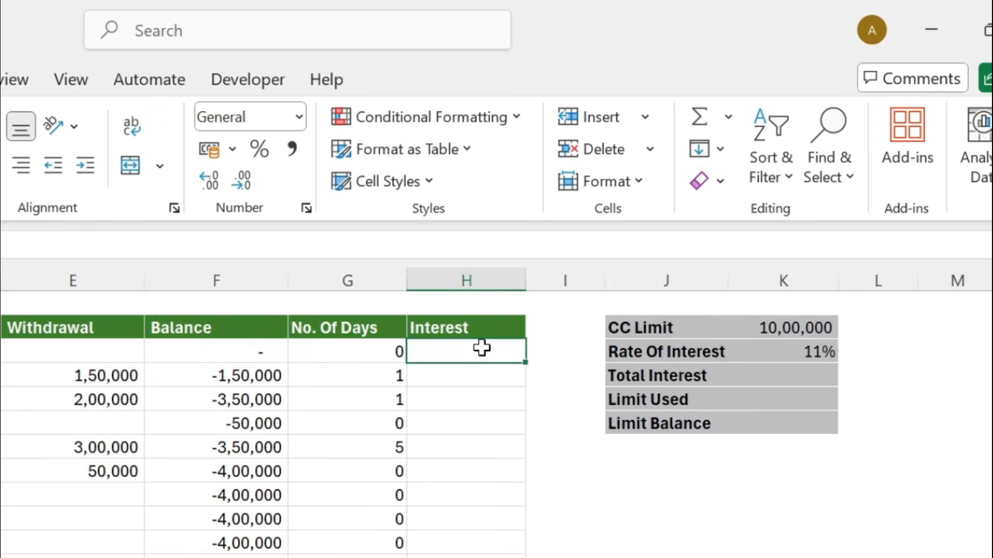
text(=i)
key(Tab)
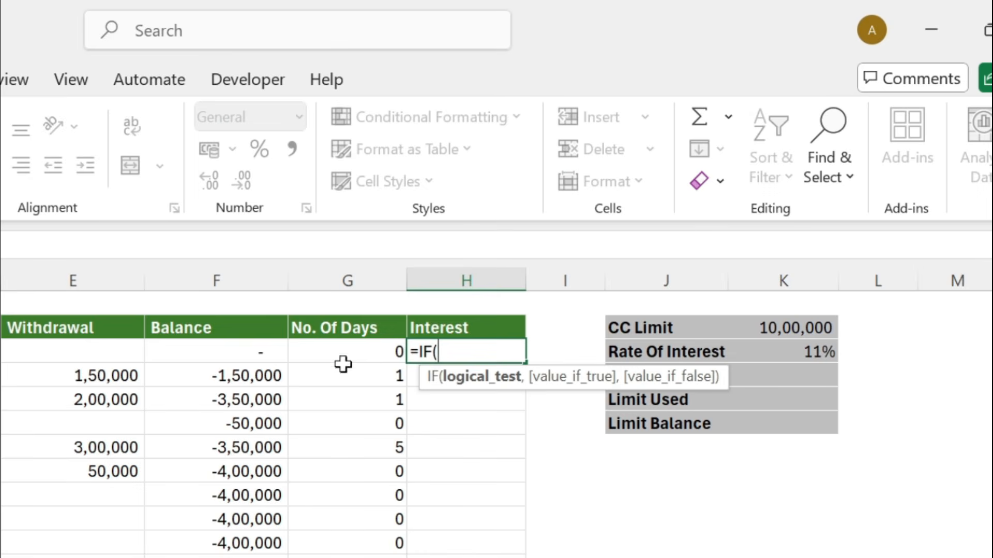
click(248, 352)
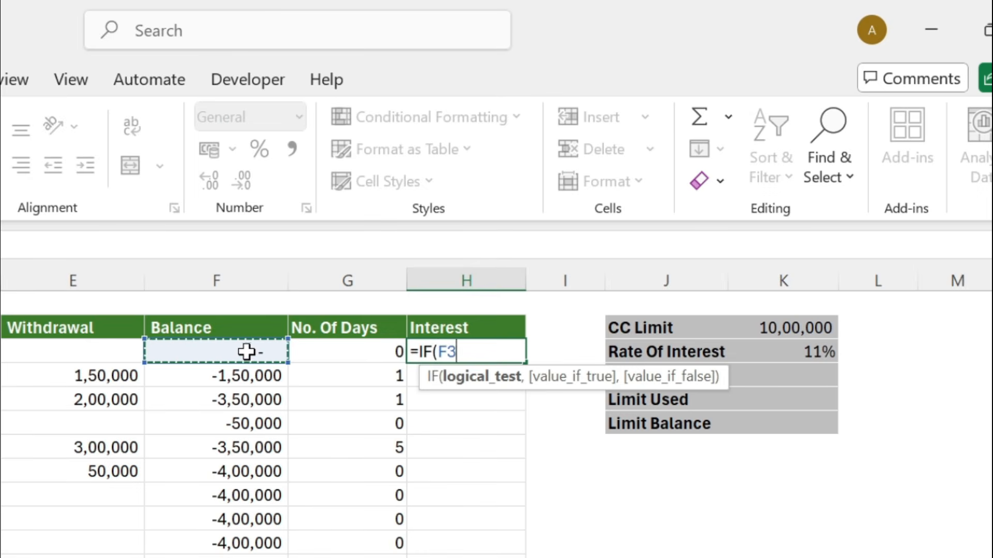
text(<0)
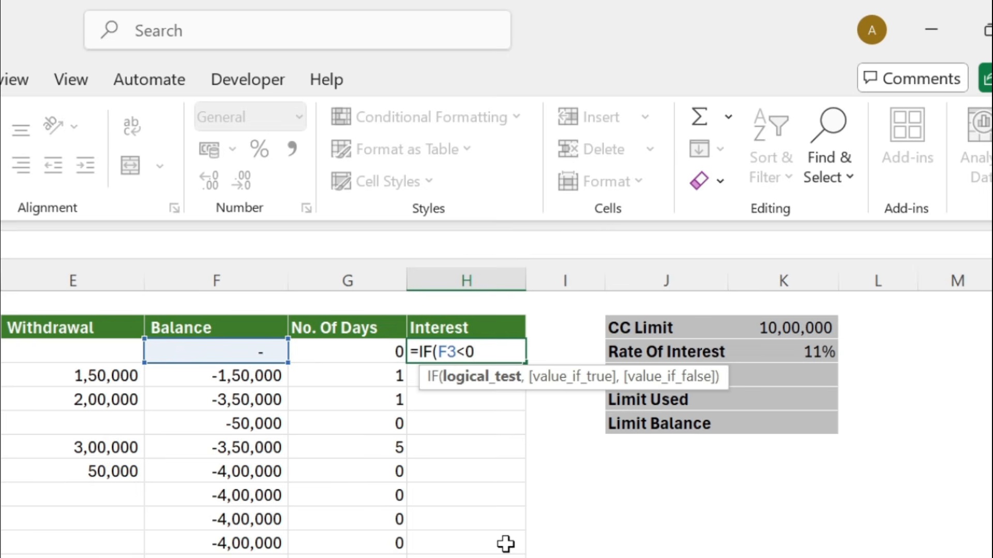
text(,)
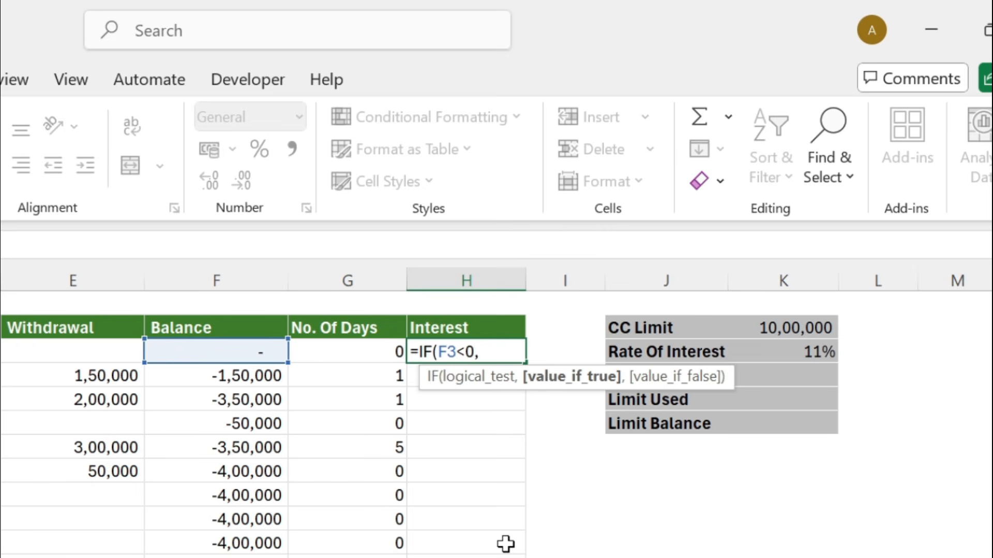
Add the interest calculation F3*$K$3/365*G3 as the true result in the H3 formula, with the rate cell as an absolute reference
click(225, 355)
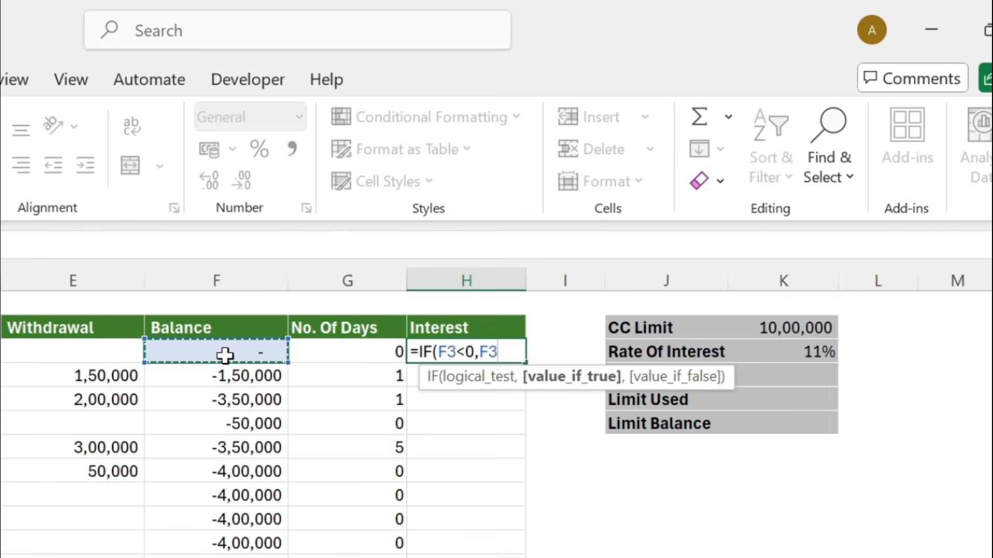
text(*)
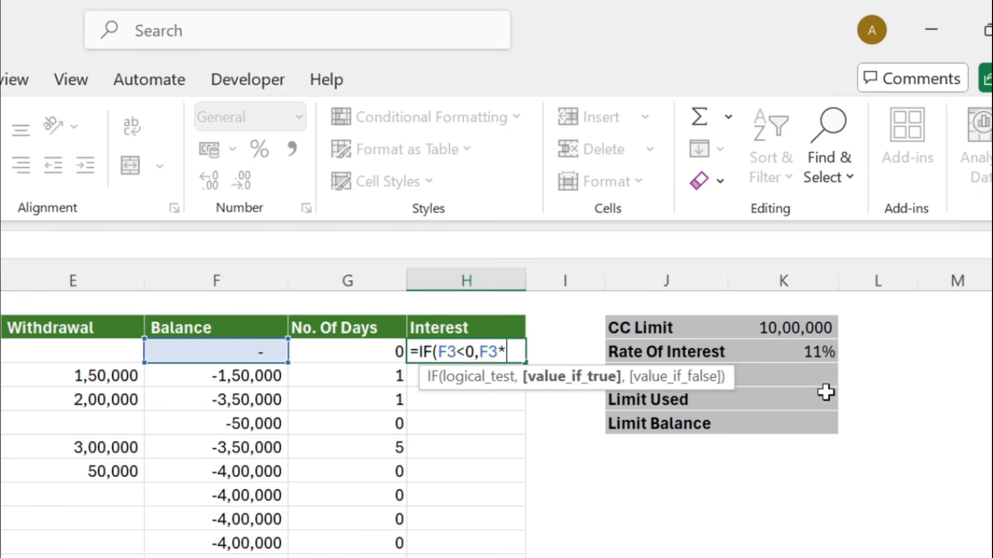
click(812, 356)
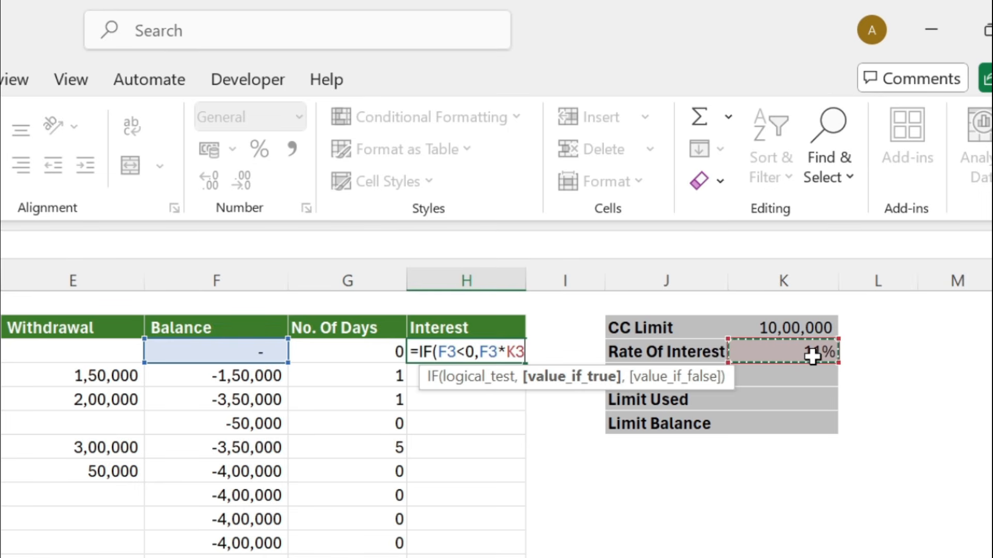
key(F4)
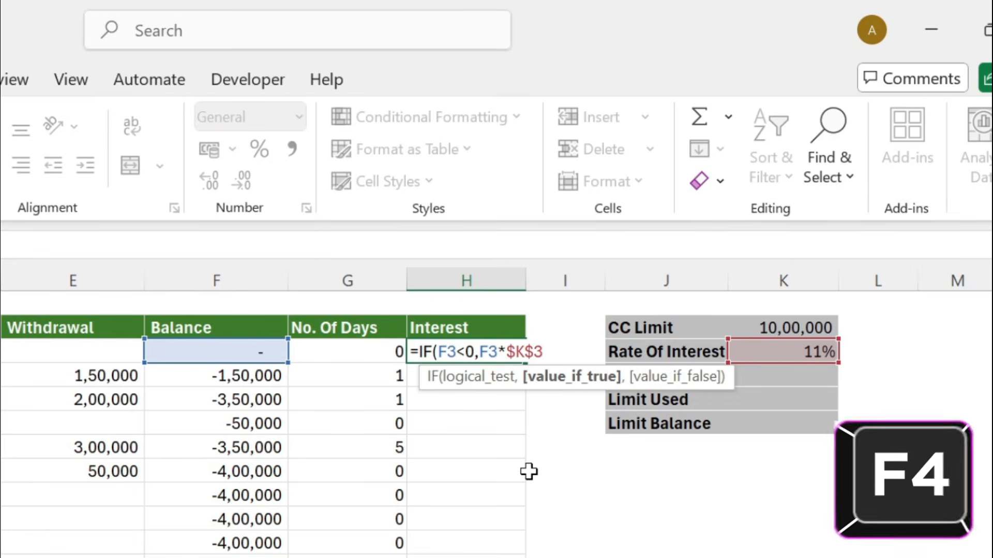
text(/)
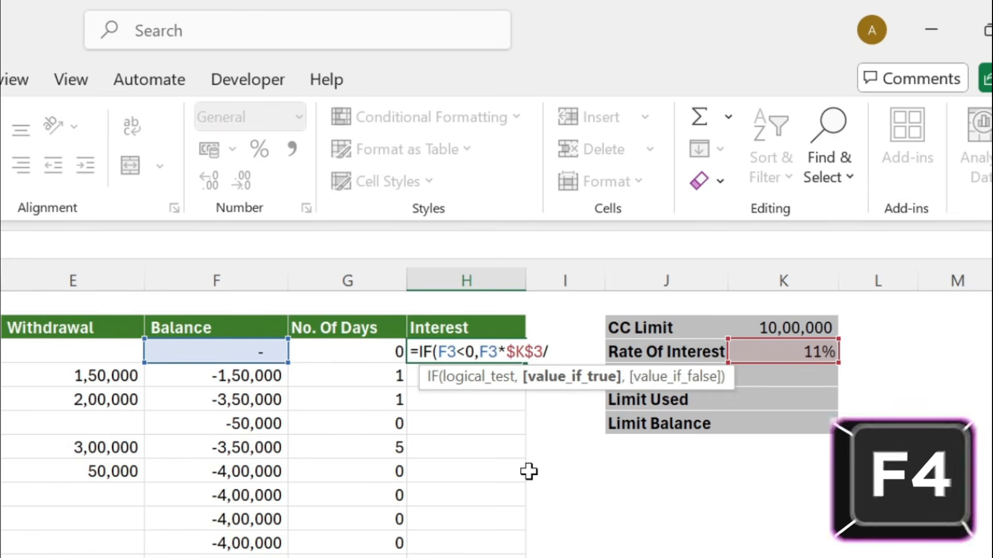
text(365)
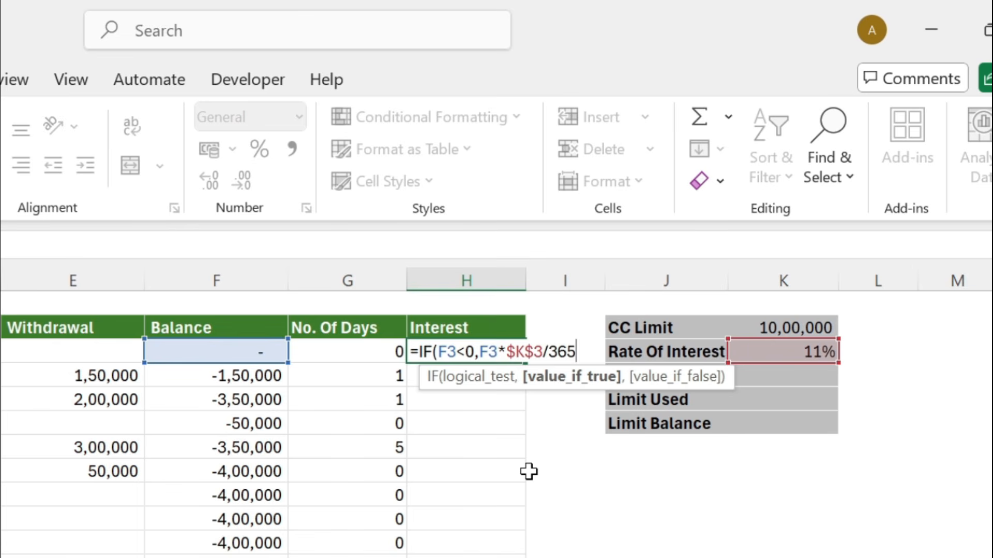
text(*)
click(370, 353)
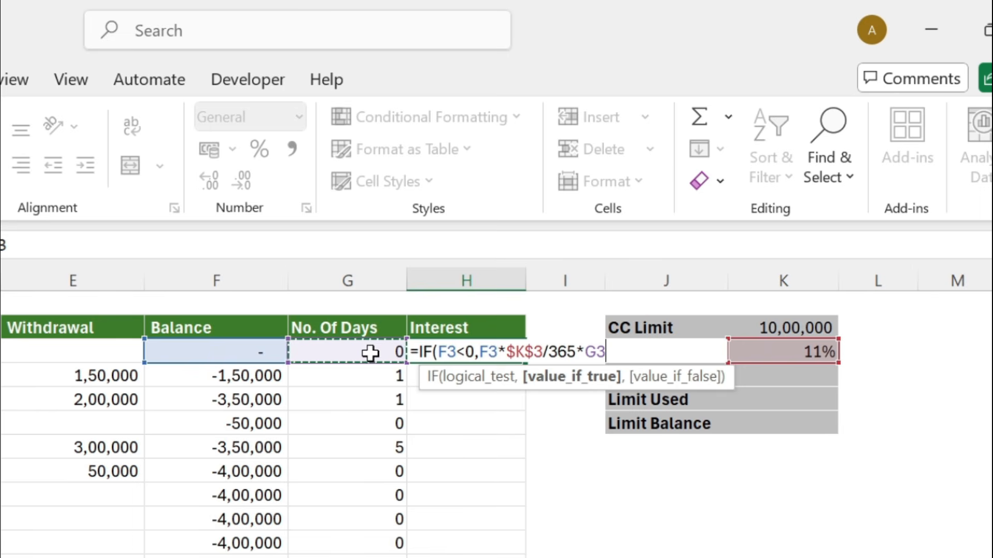
Complete the H3 formula with 0 as the false result, making it =IF(F3<0,F3*$K$3/365*G3,0)
text(,)
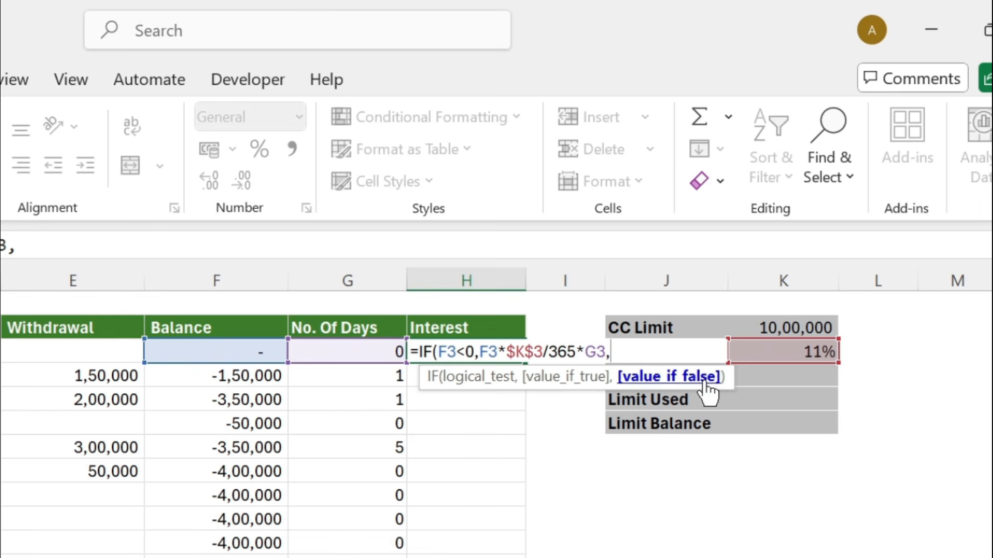
text(0)
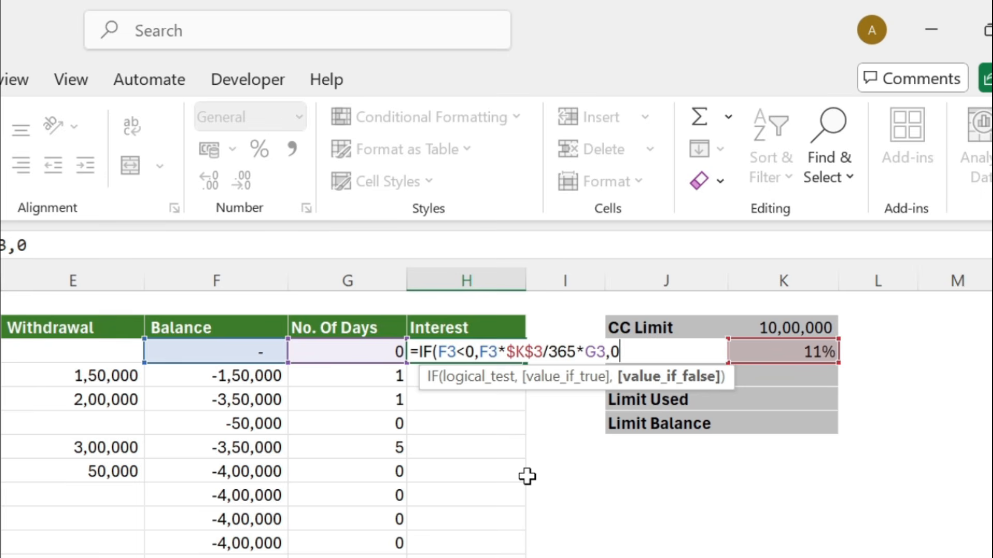
text())
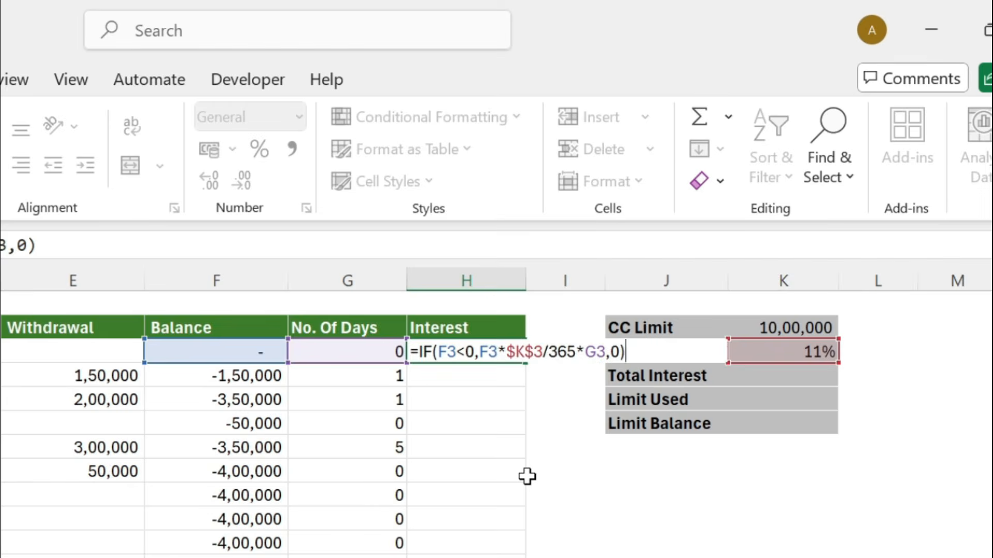
key(Return)
Fill the Interest formula from H3 down to H32, and review the first results in H3:H9
click(465, 352)
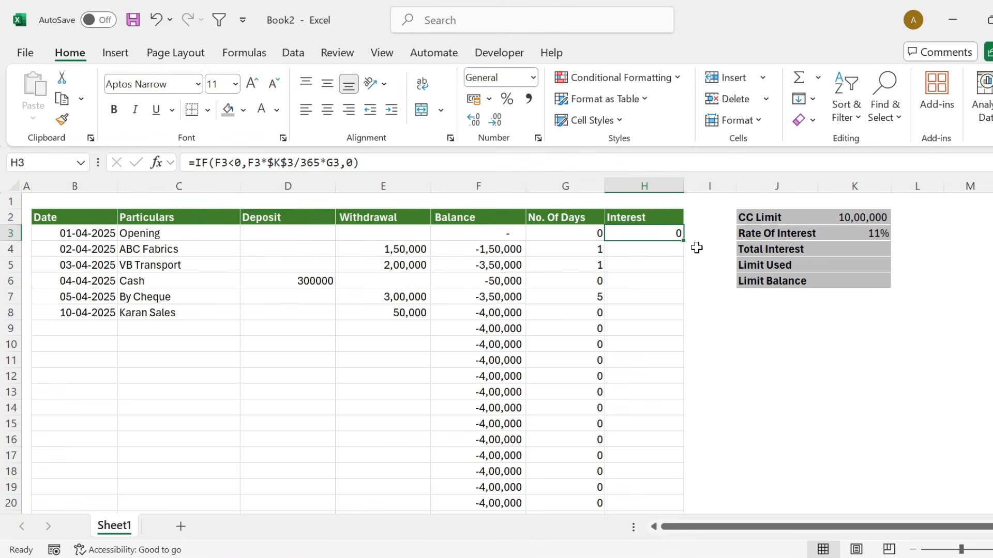
drag(683, 240, 669, 496)
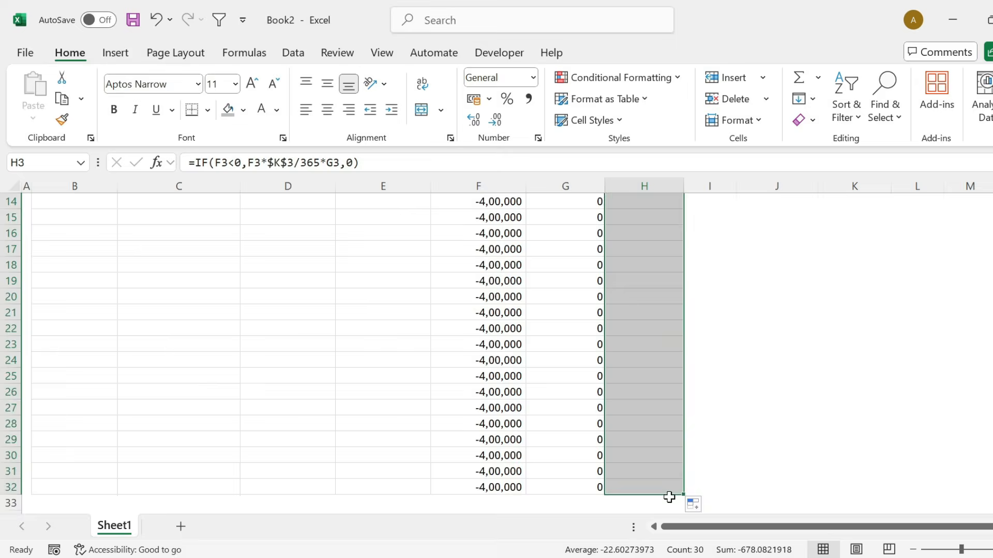
key(Up)
key(Up)
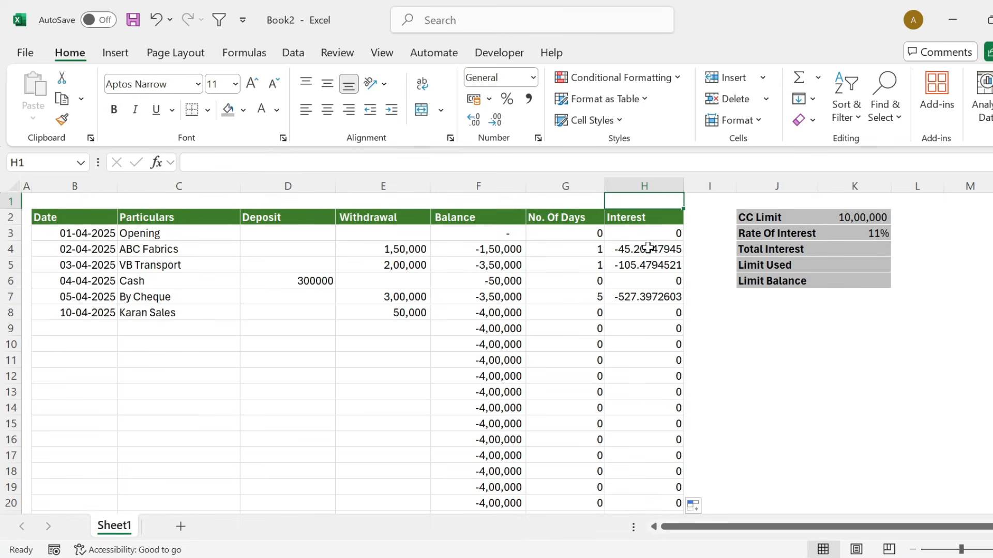
drag(643, 232, 650, 327)
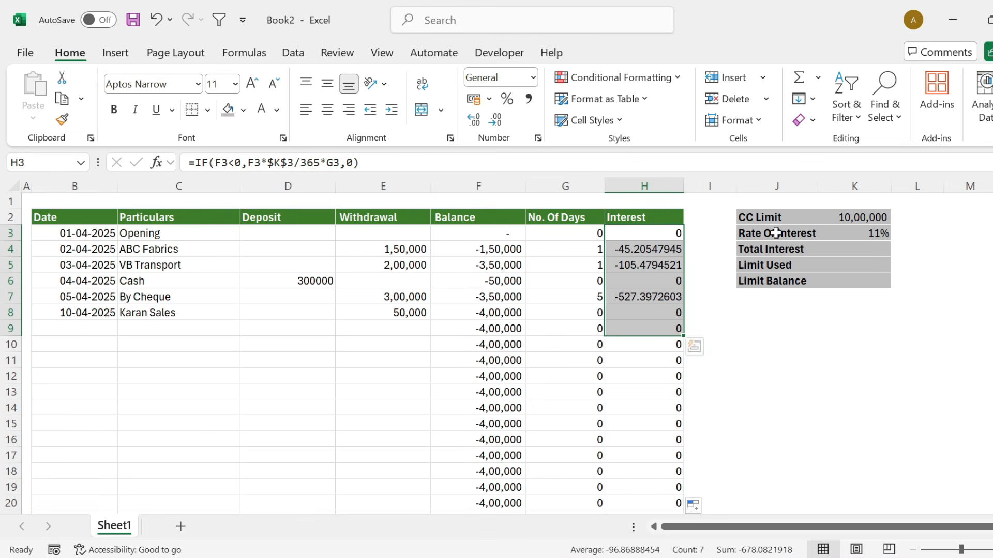
Apply the comma style number format to the whole Interest column H
click(646, 185)
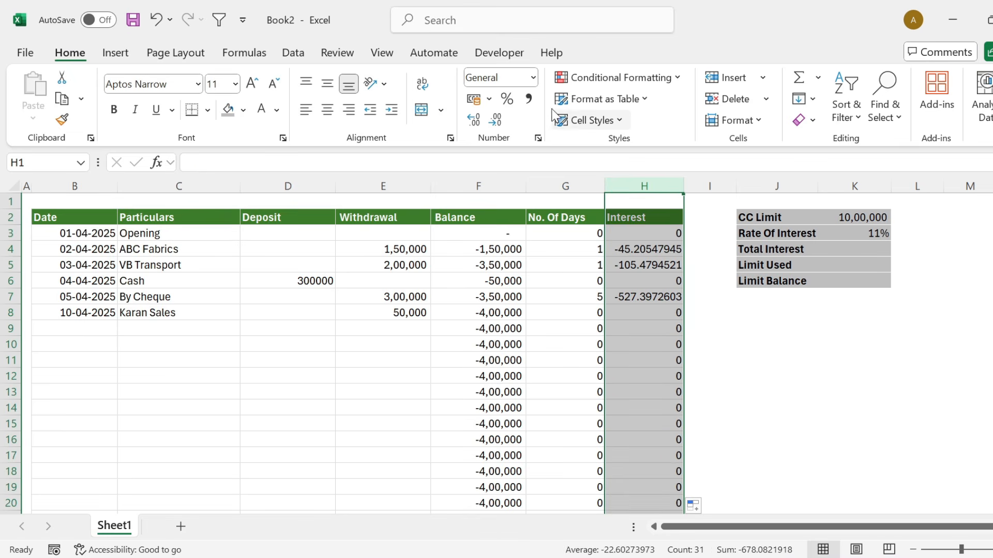
click(528, 98)
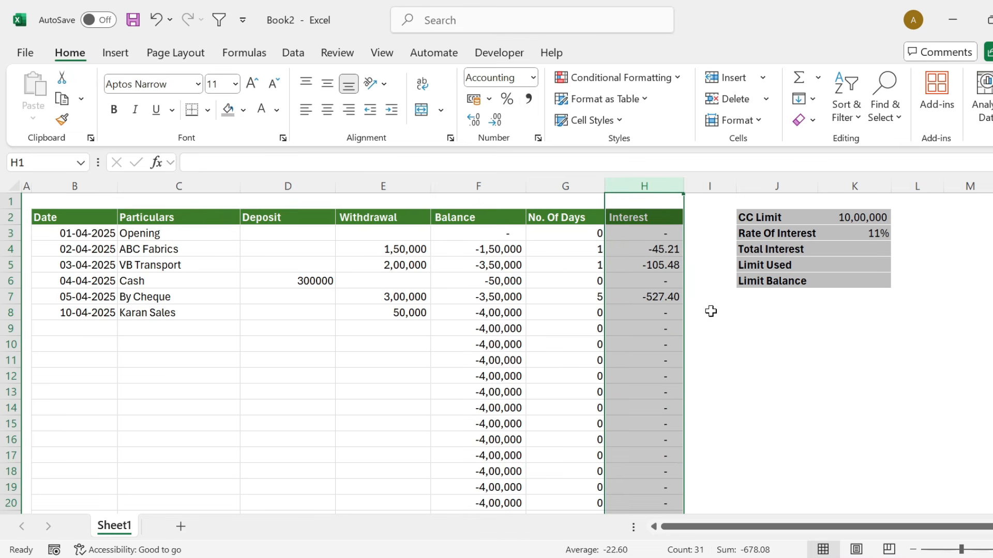
click(664, 328)
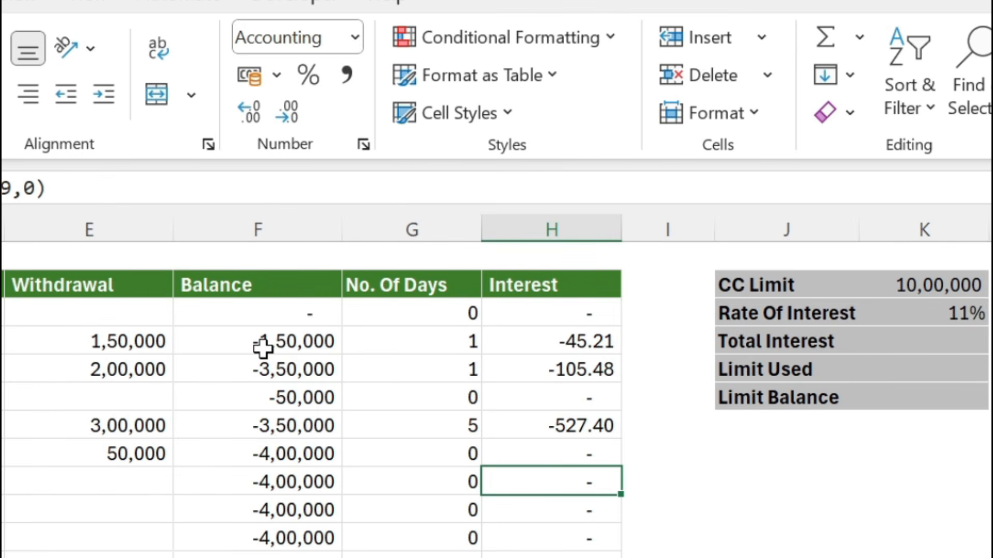
Wrap the balance in ABS in the H3 formula, making it =IF(F3<0,ABS(F3)*$K$3/365*G3,0)
click(565, 312)
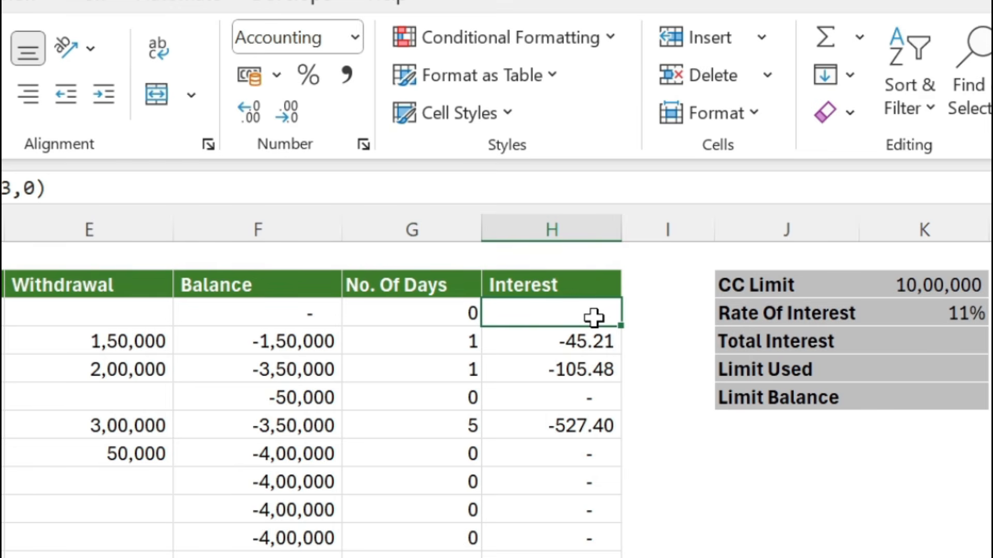
double_click(593, 318)
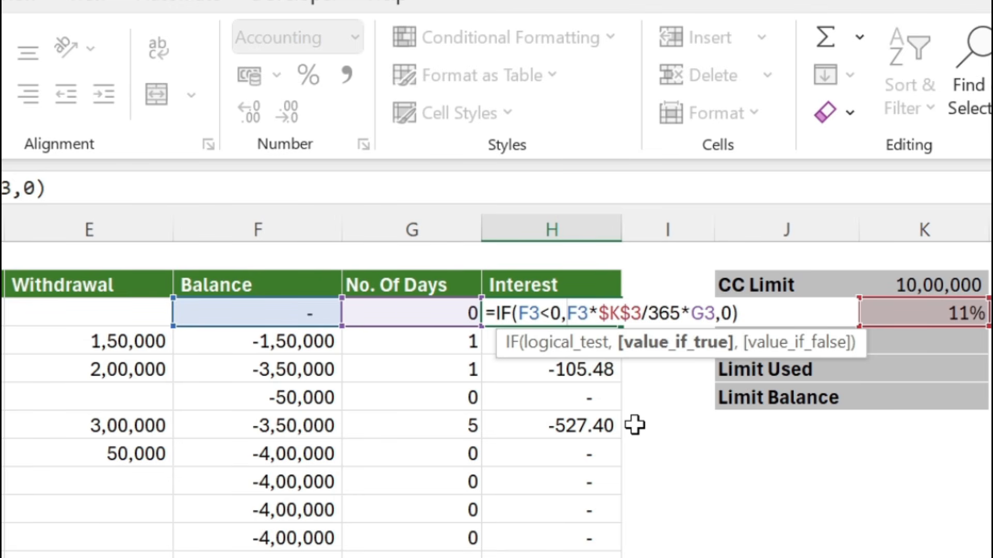
text(Abs)
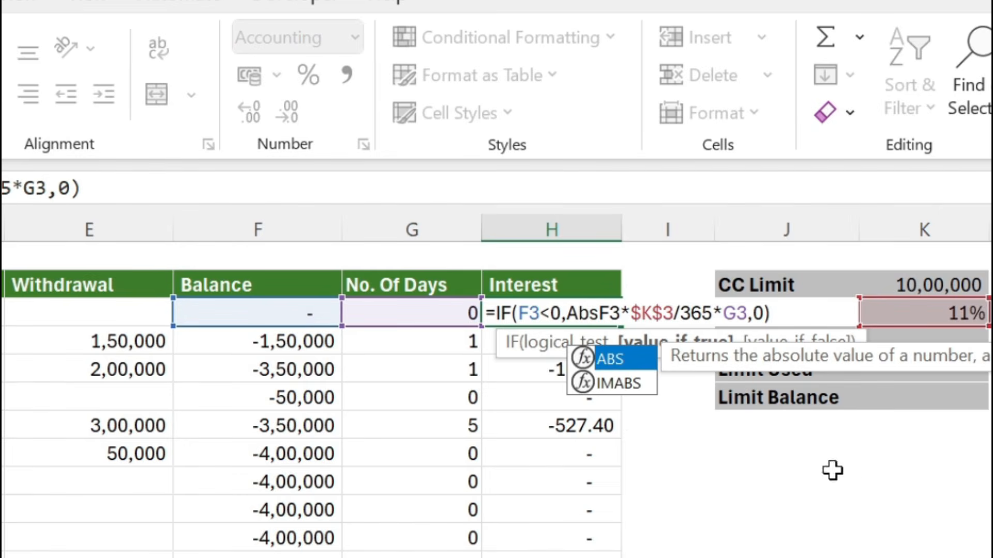
double_click(645, 360)
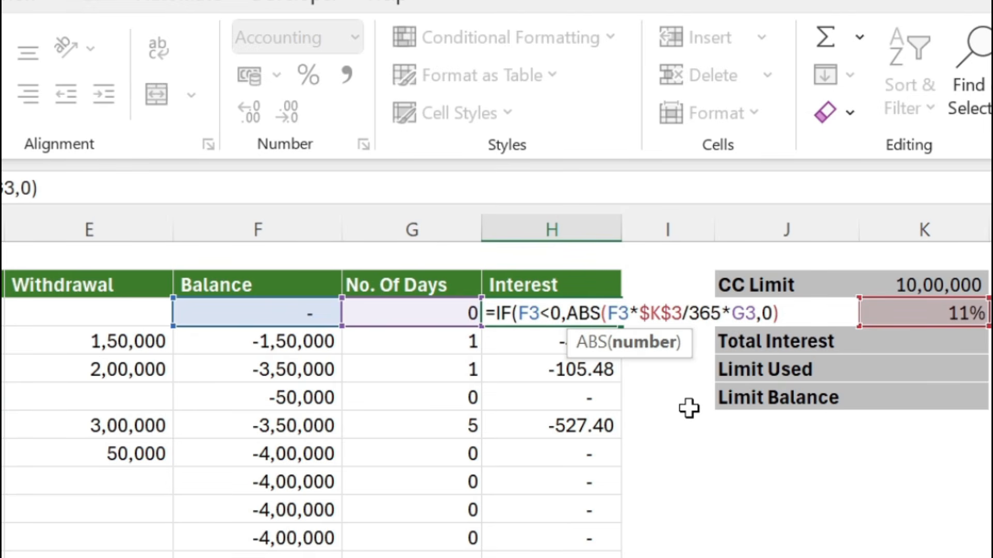
text())
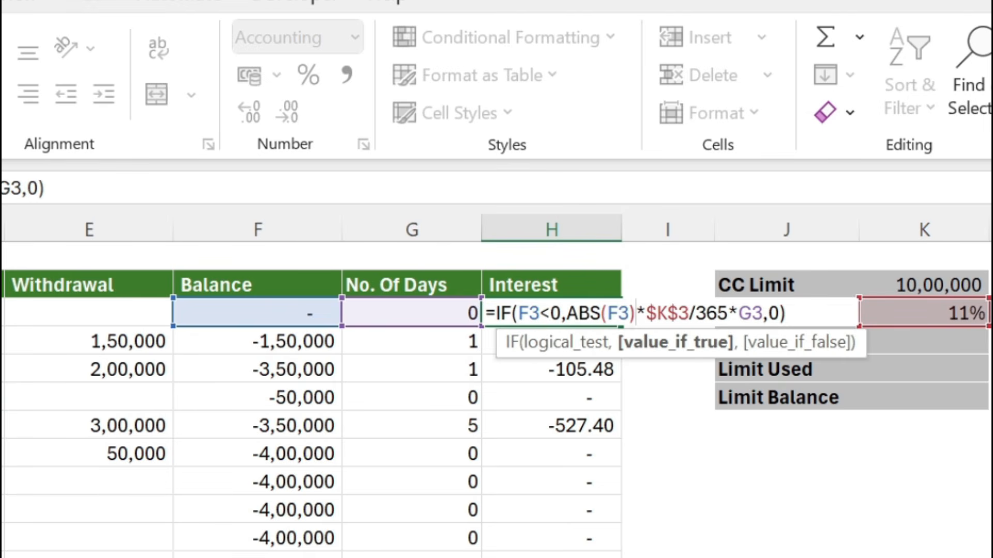
key(End)
key(Return)
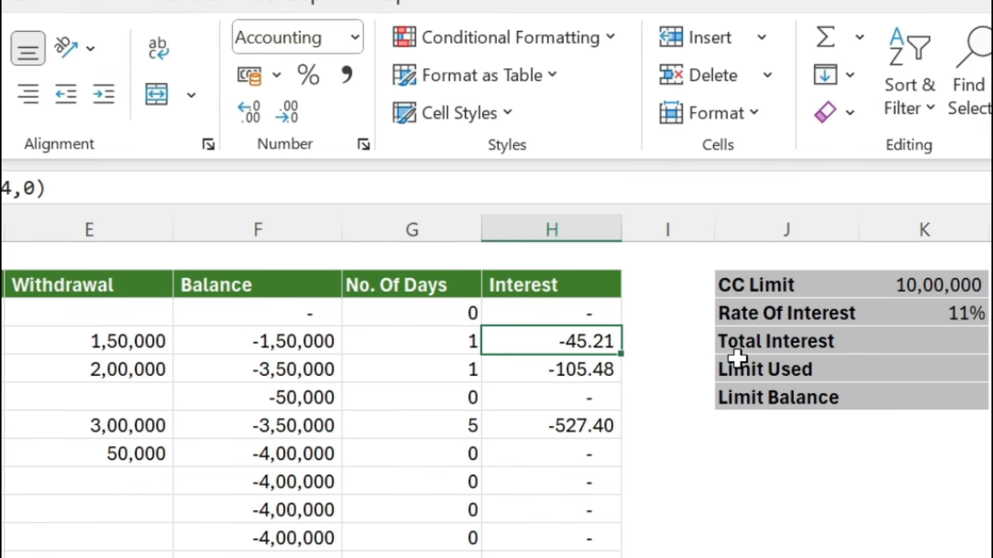
Copy the revised ABS interest formula from H3 down through H32, and return to the head of the column
click(599, 309)
drag(685, 242, 666, 491)
click(642, 344)
key(ctrl+Up)
key(ctrl+Up)
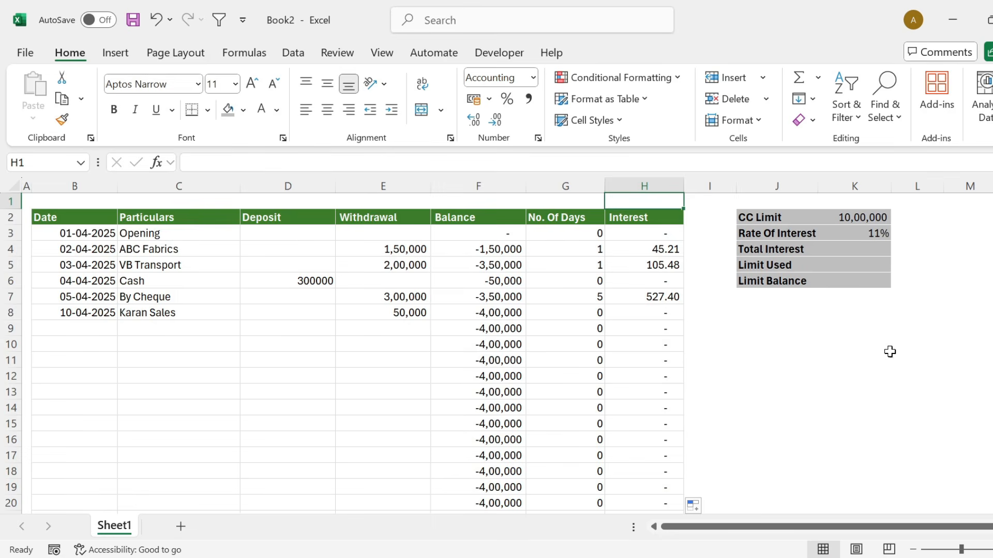
Calculate Total Interest in K4 by summing the whole Interest column with =SUM(H:H)
click(861, 249)
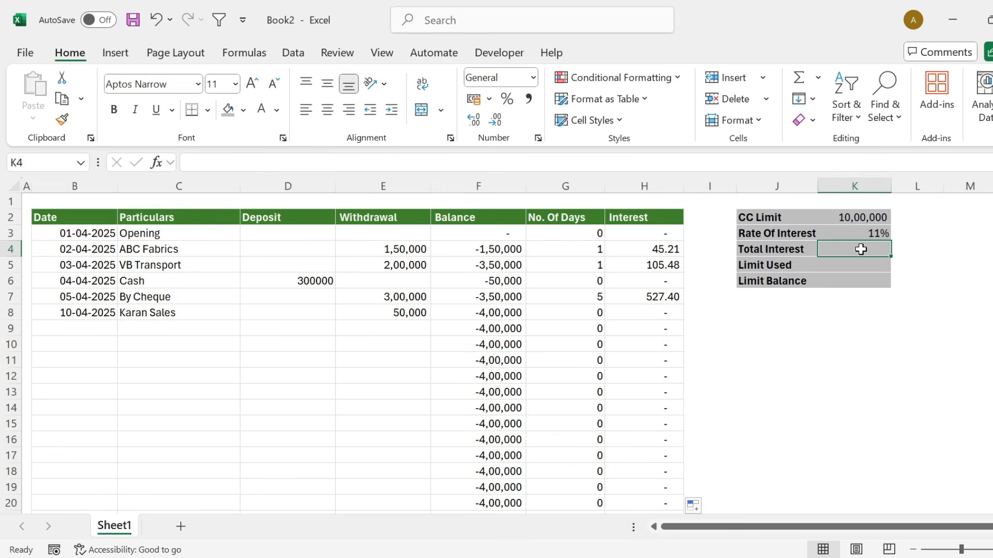
text(=sum)
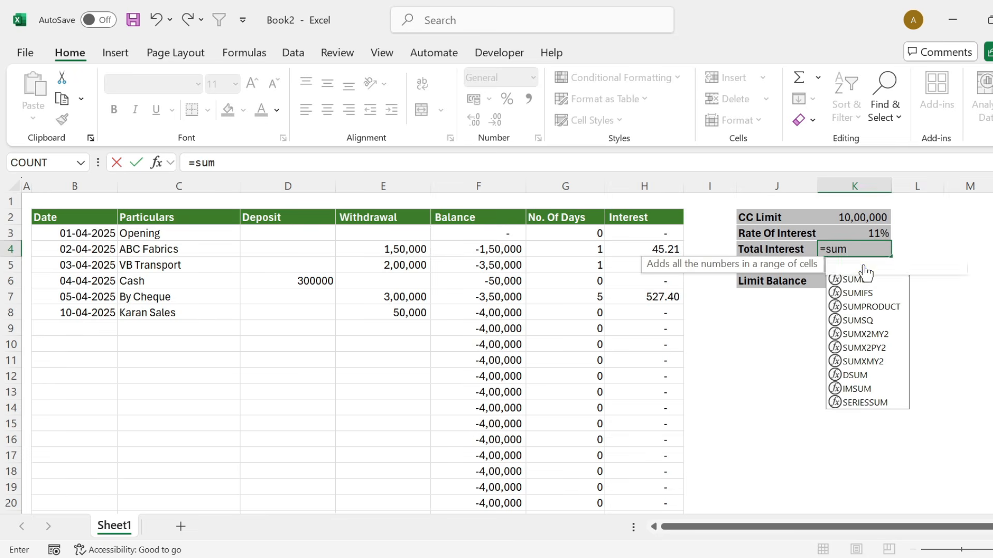
double_click(863, 265)
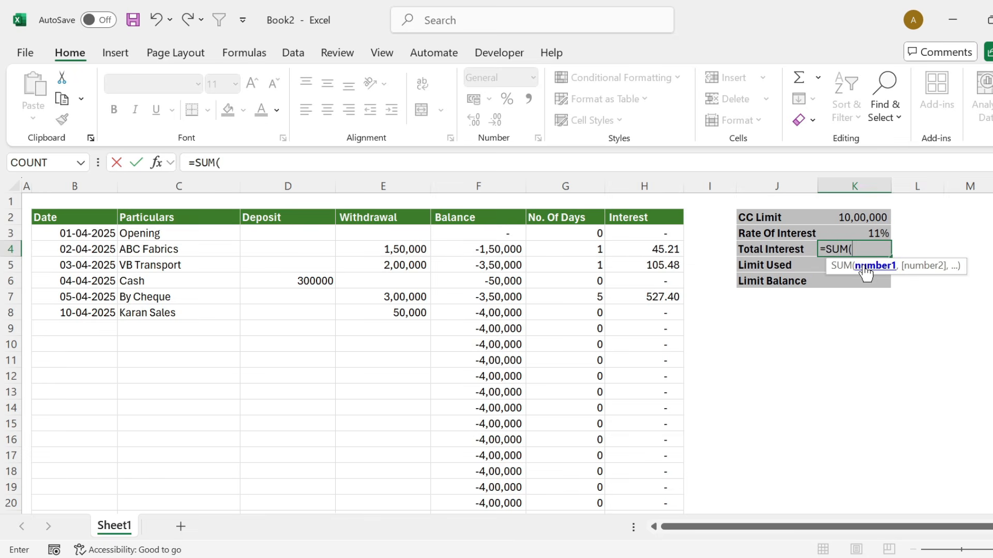
click(651, 178)
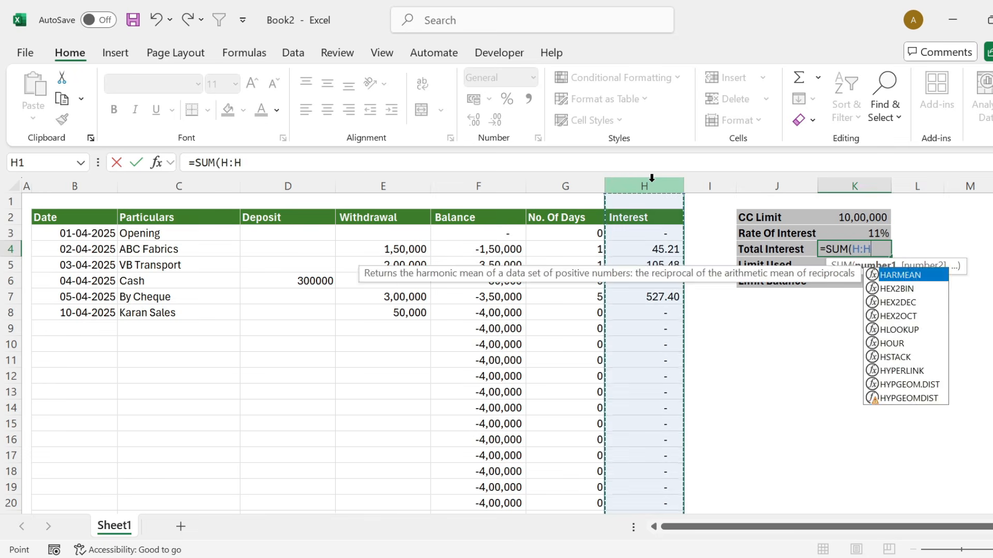
text())
key(Return)
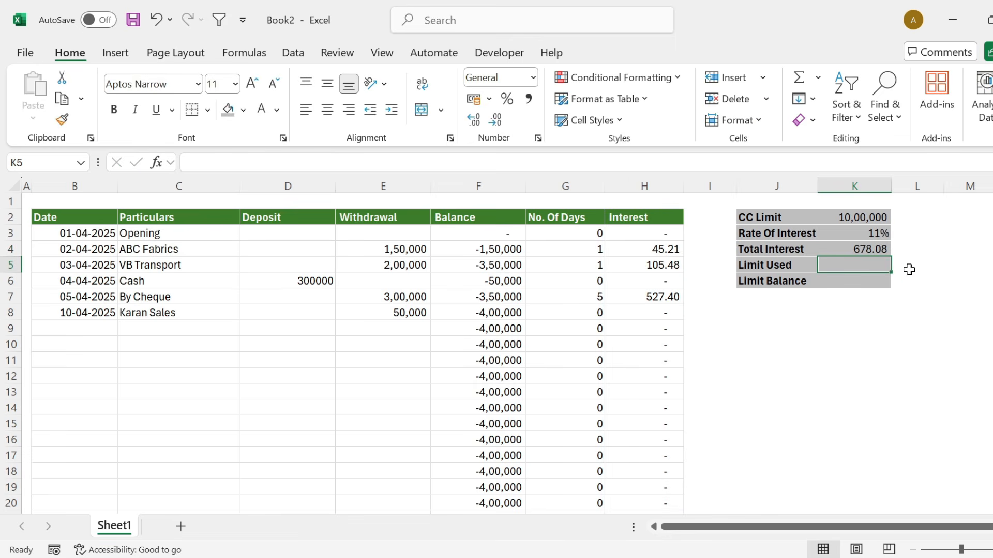
click(879, 250)
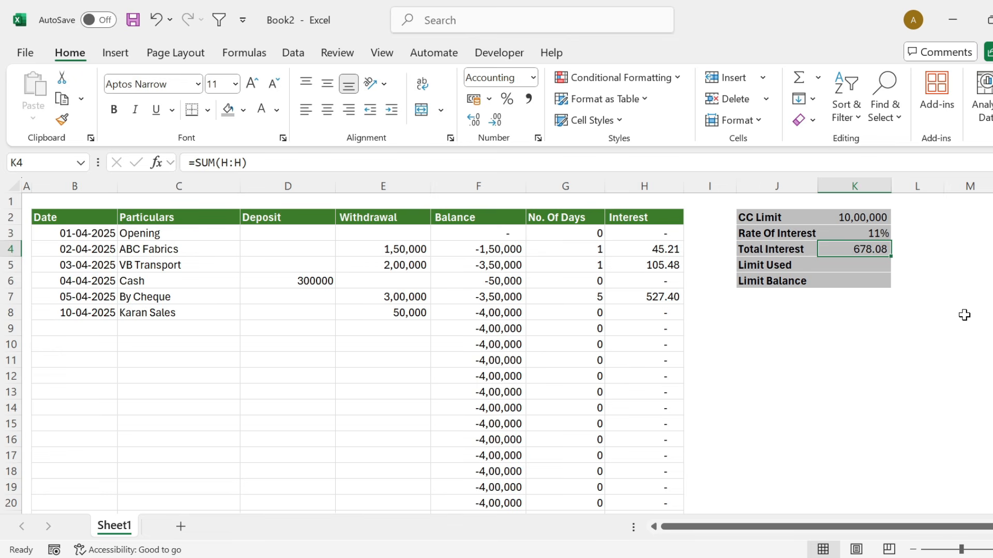
click(883, 330)
Calculate Limit Used in K5 as total withdrawals minus total deposits, using =SUM(E:E)-SUM(D:D)
click(863, 268)
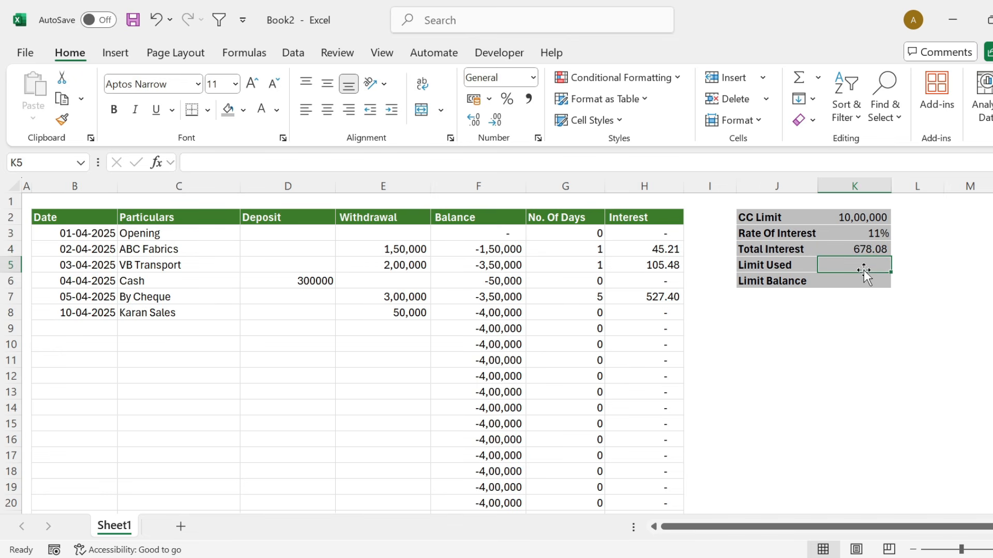
text(=su)
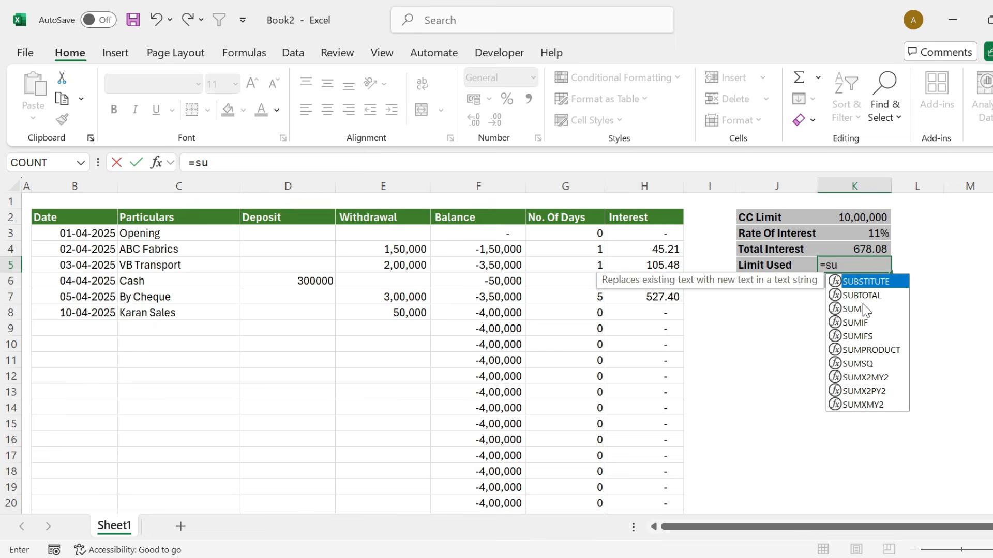
double_click(862, 305)
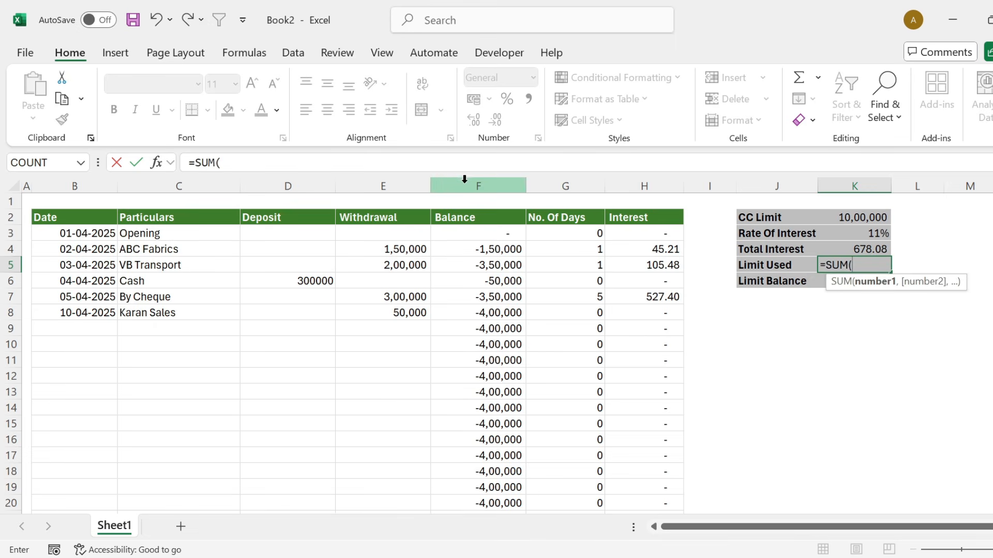
click(414, 176)
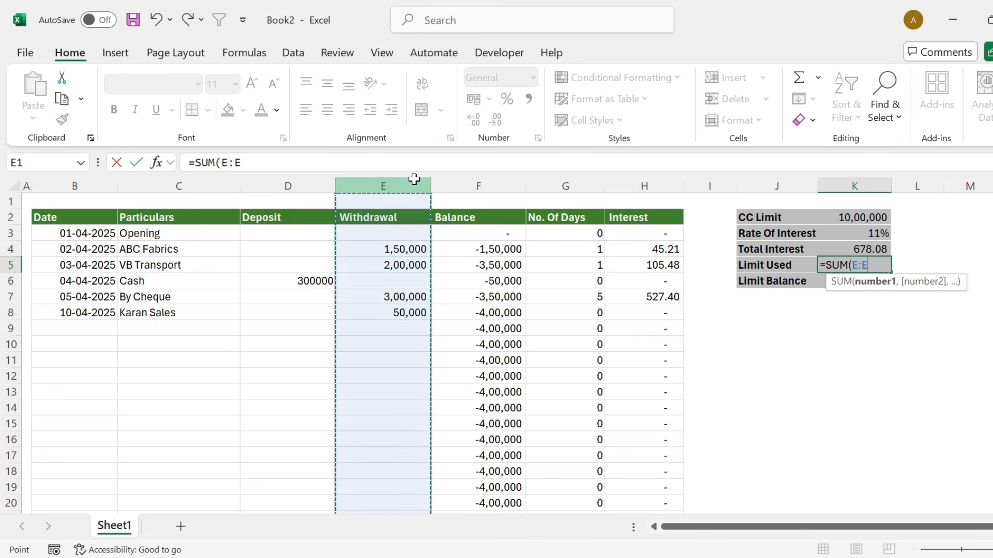
text())
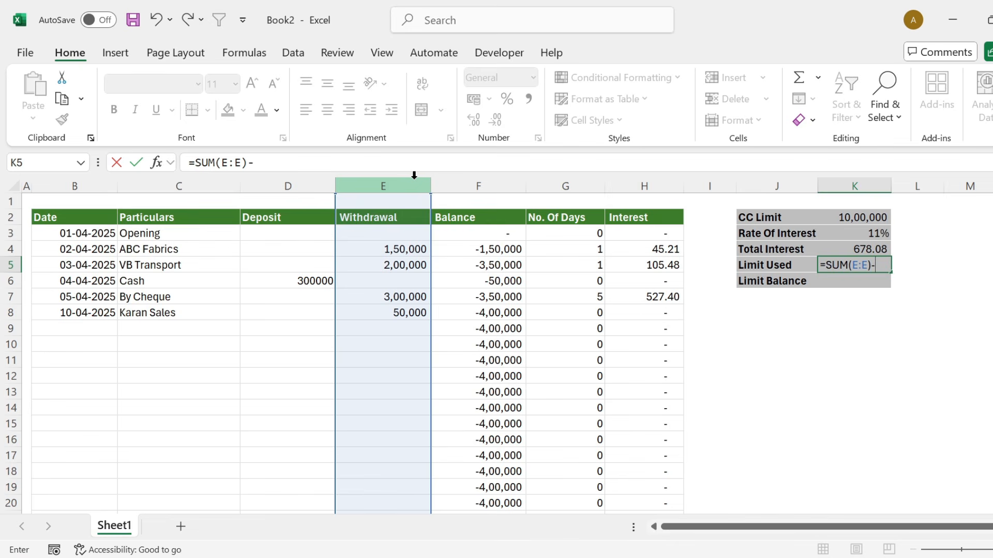
text(-sum)
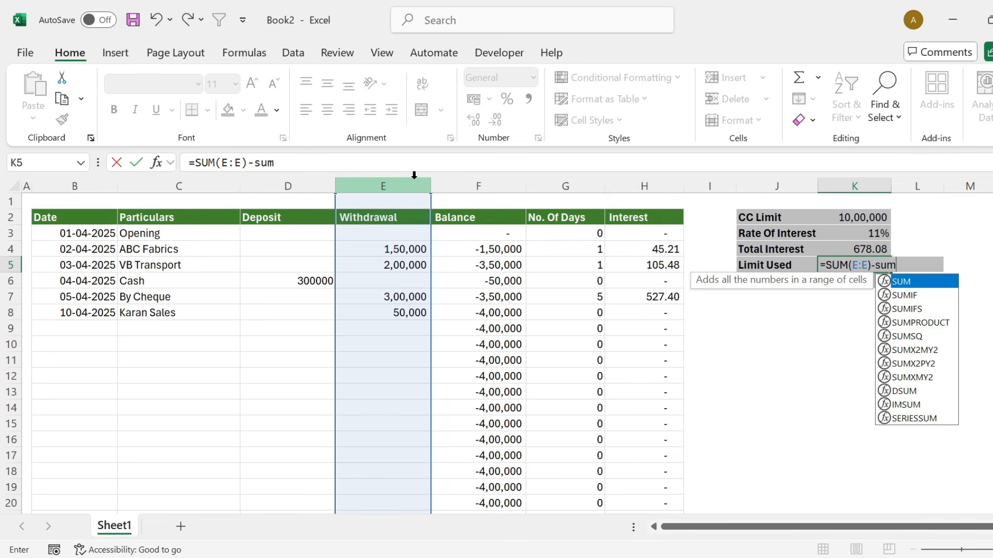
double_click(928, 284)
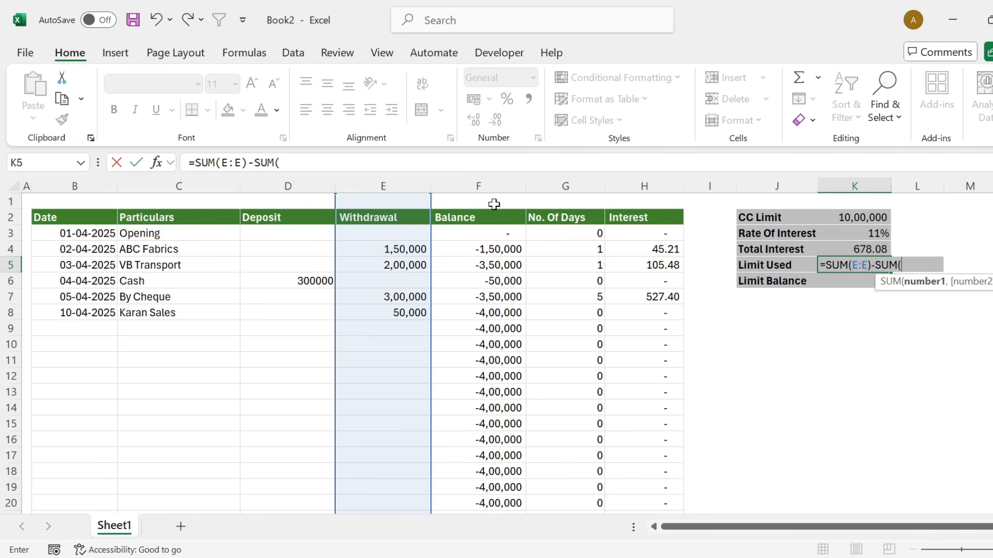
click(258, 185)
text())
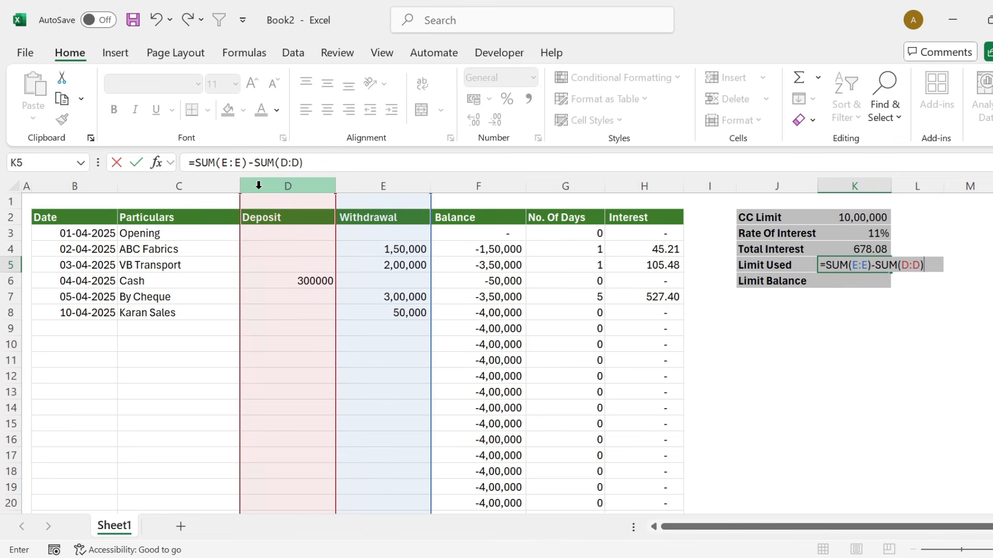
key(Return)
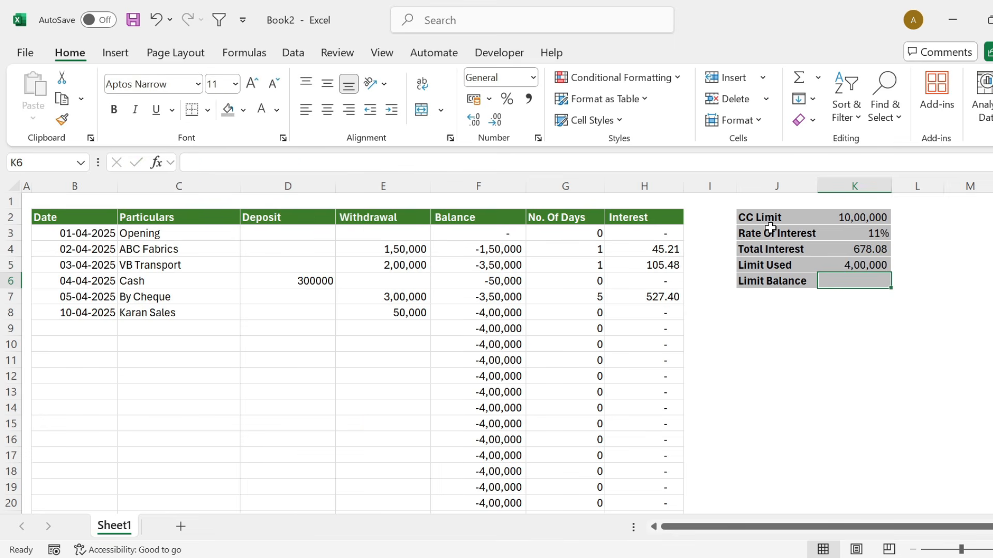
click(882, 264)
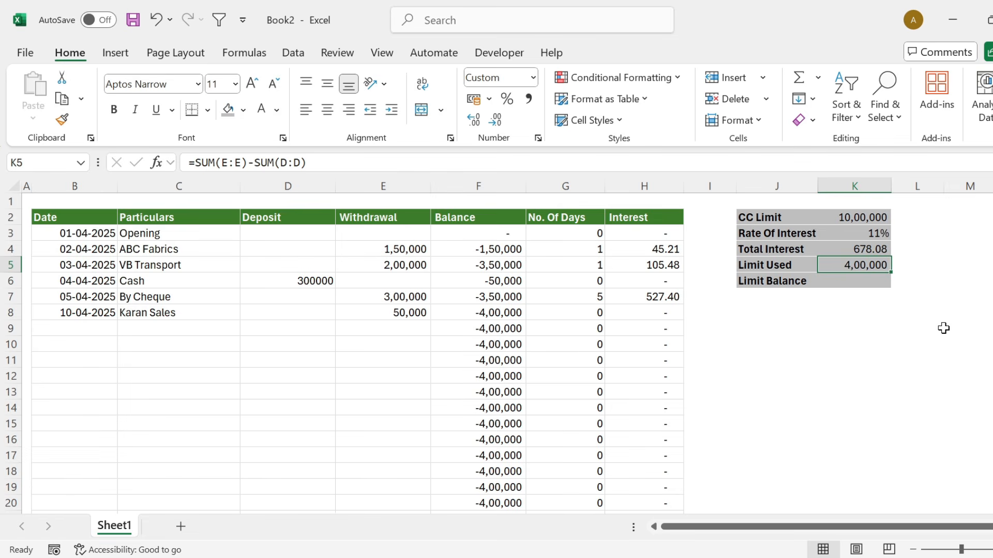
Calculate Limit Balance in K6 as the CC limit minus the limit used, with =K2-K5
click(865, 282)
text(=)
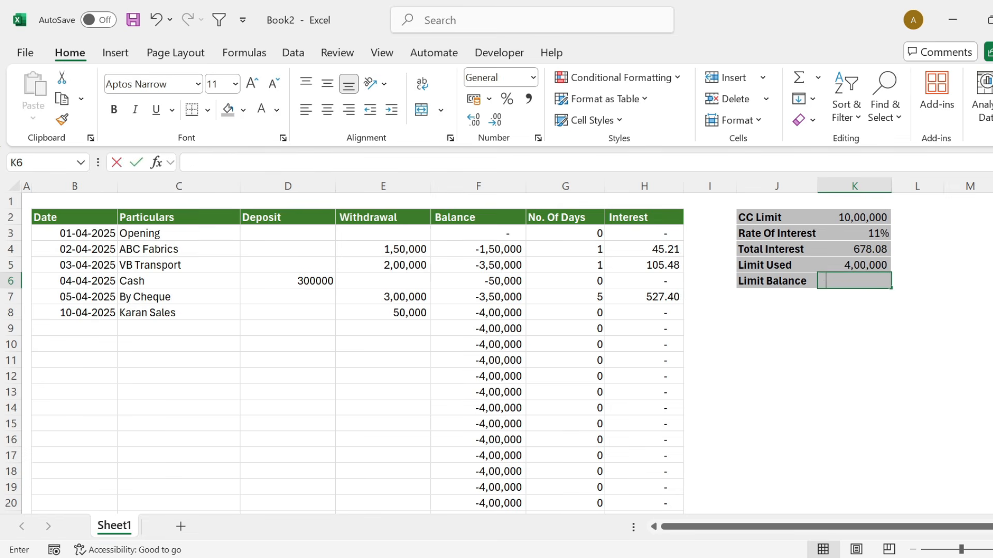
click(846, 217)
text(-)
click(878, 265)
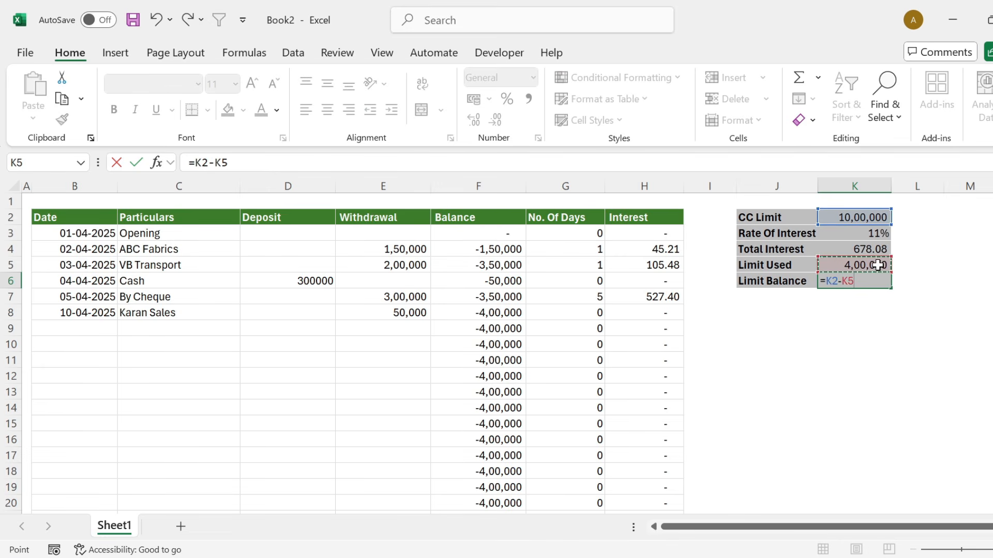
key(Return)
click(865, 329)
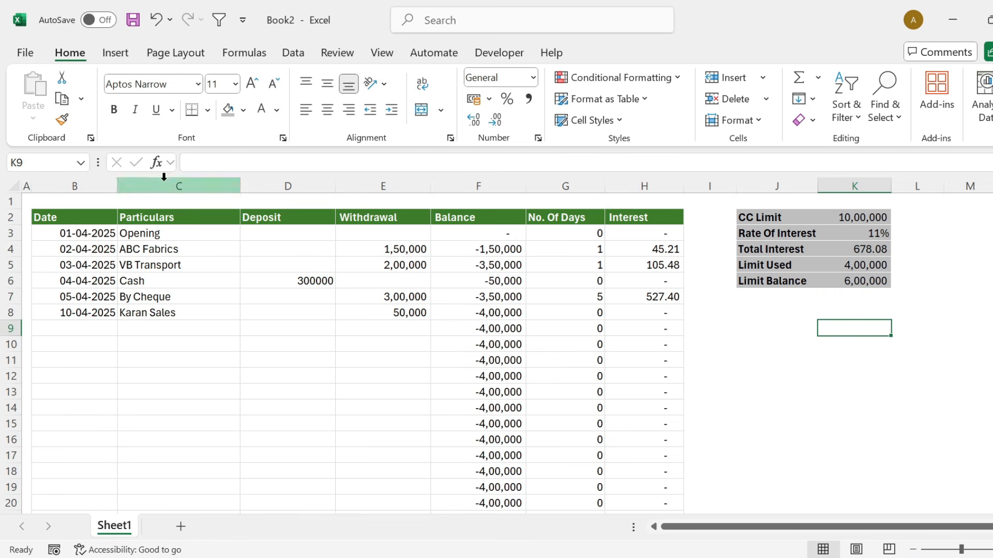
Make row 1 taller and insert a gray gradient WordArt title reading "Cash Credit Account"
drag(12, 209, 18, 237)
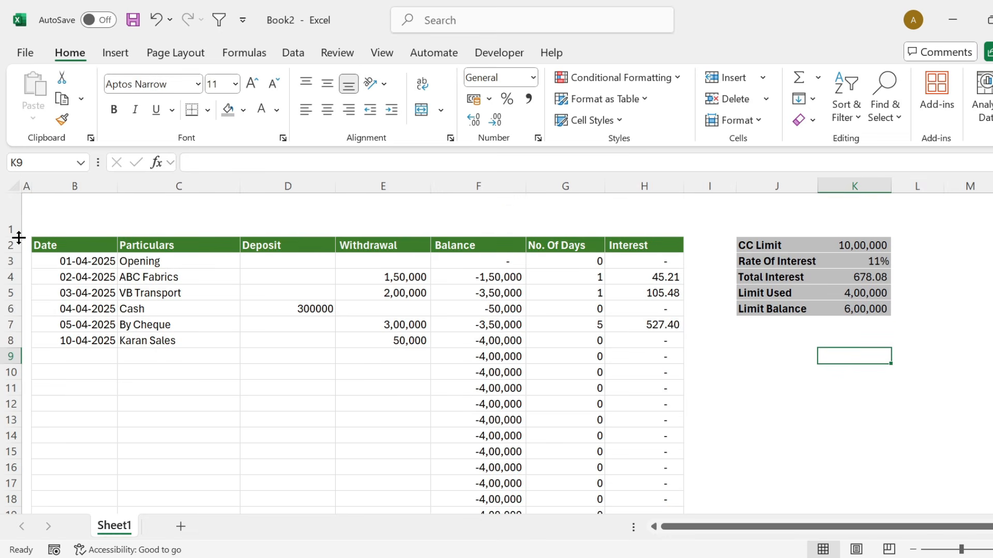
click(115, 54)
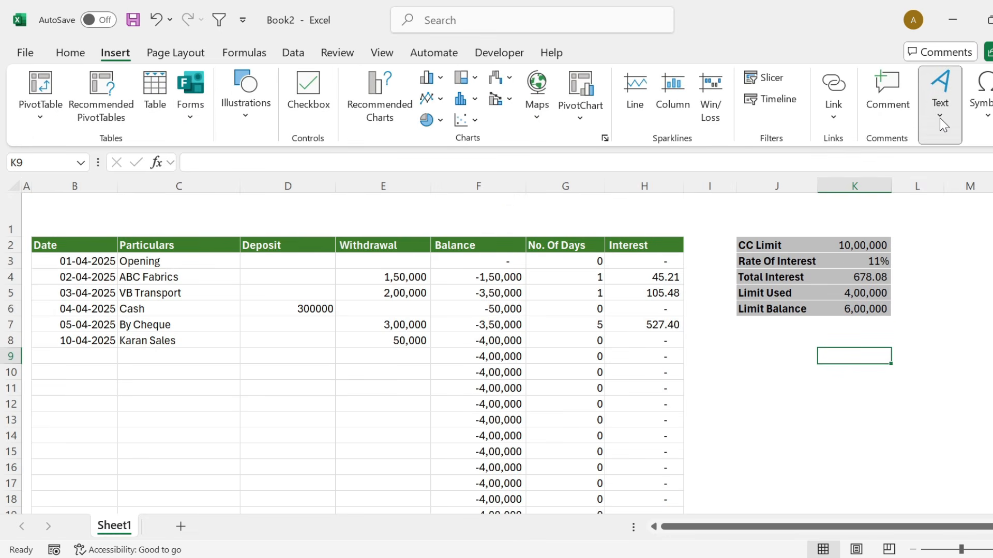
click(941, 91)
click(945, 178)
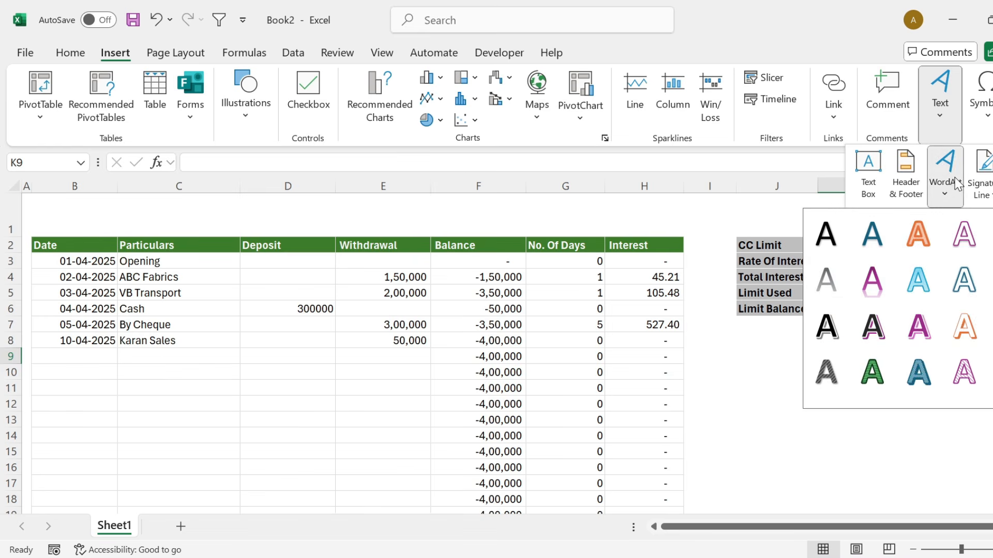
click(823, 280)
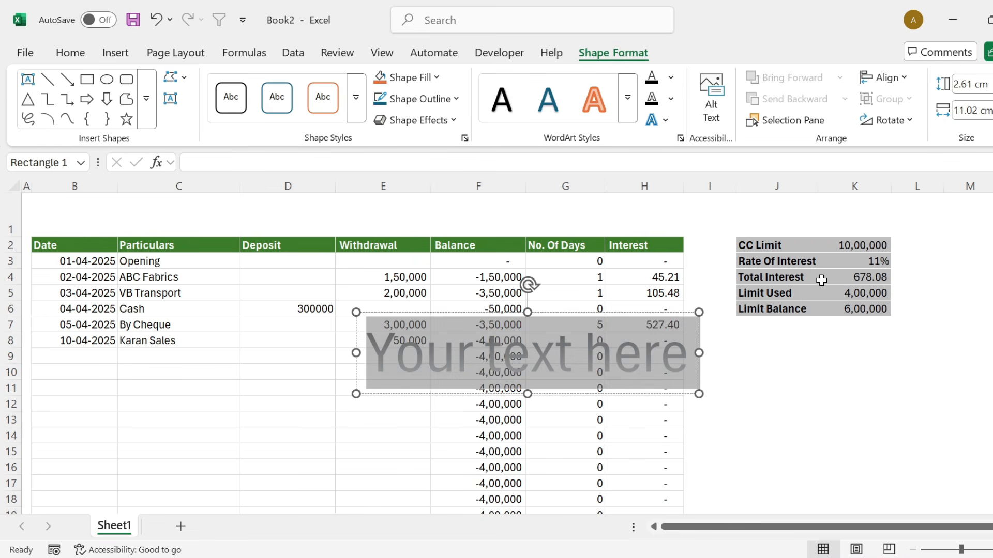
text(Cas)
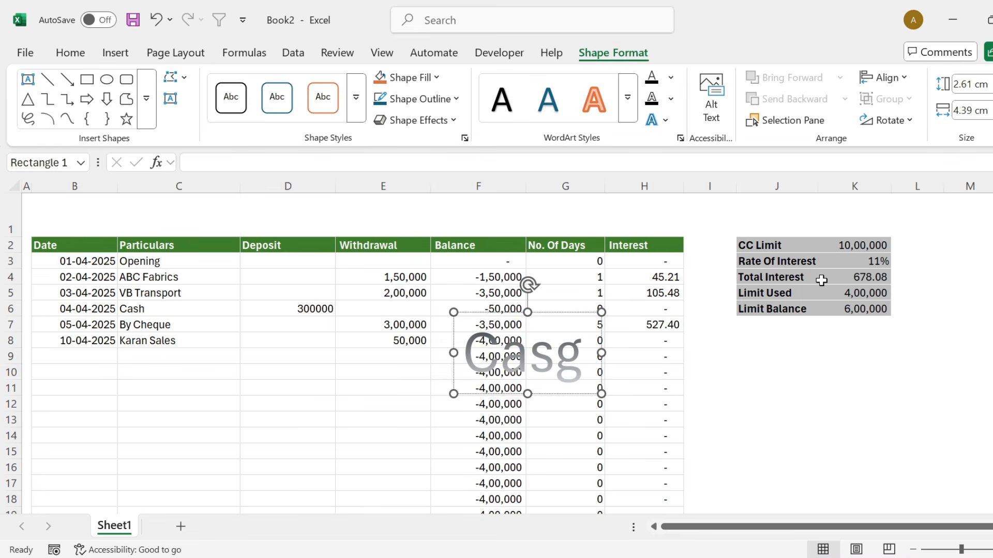
text(h Credit Account)
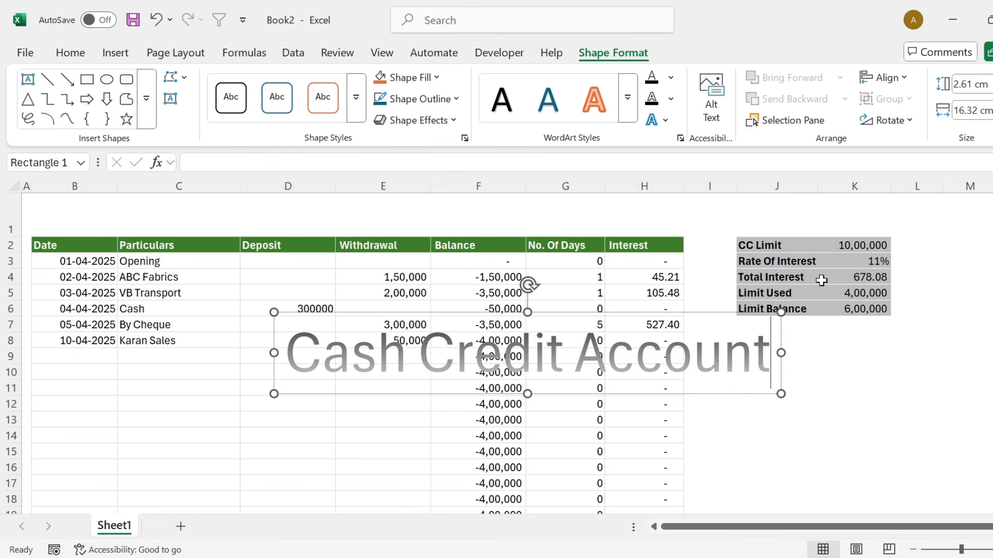
Format the WordArt title as 32 pt bold Roboto Condensed and place it in row 1 above the Date and Particulars headers
key(ctrl+a)
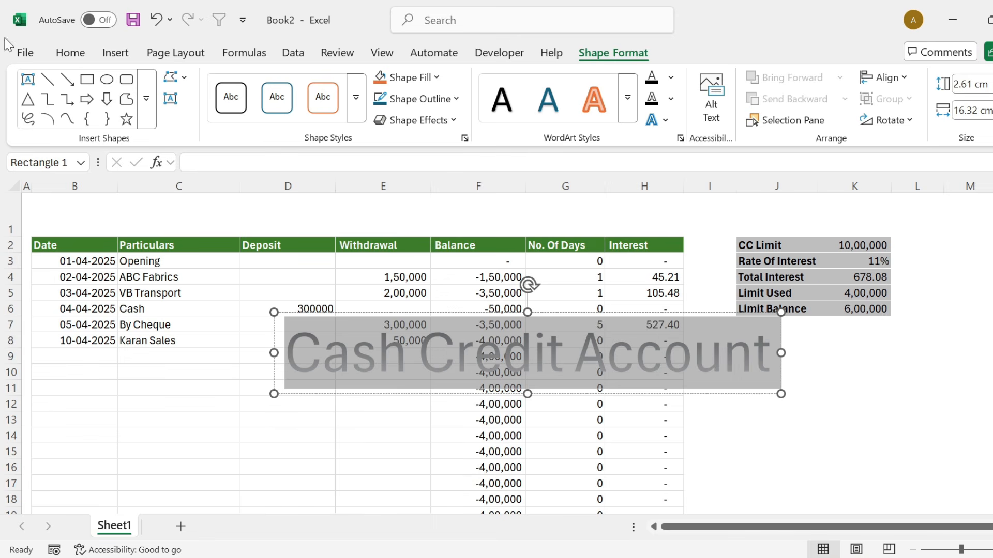
click(70, 53)
click(274, 85)
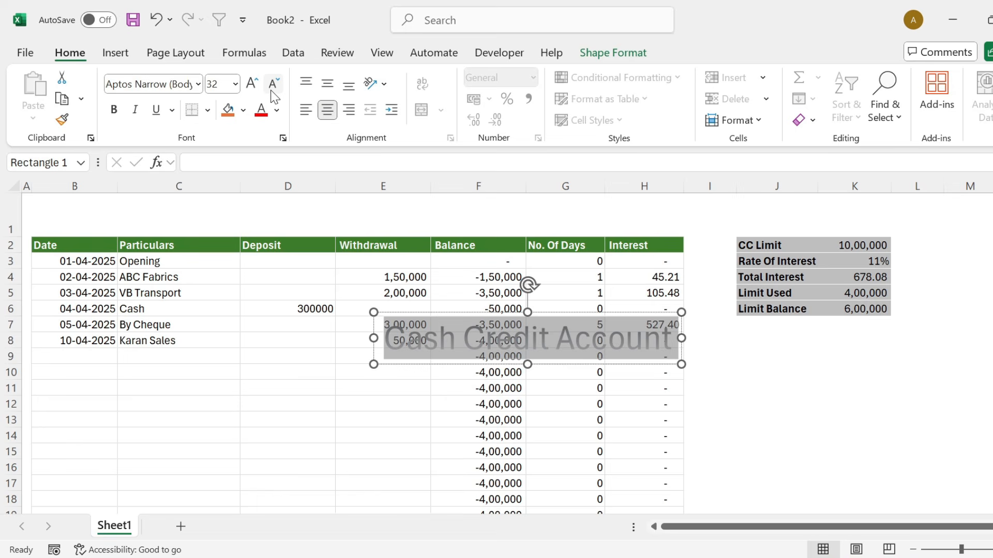
click(168, 85)
text(Roboto Condensed)
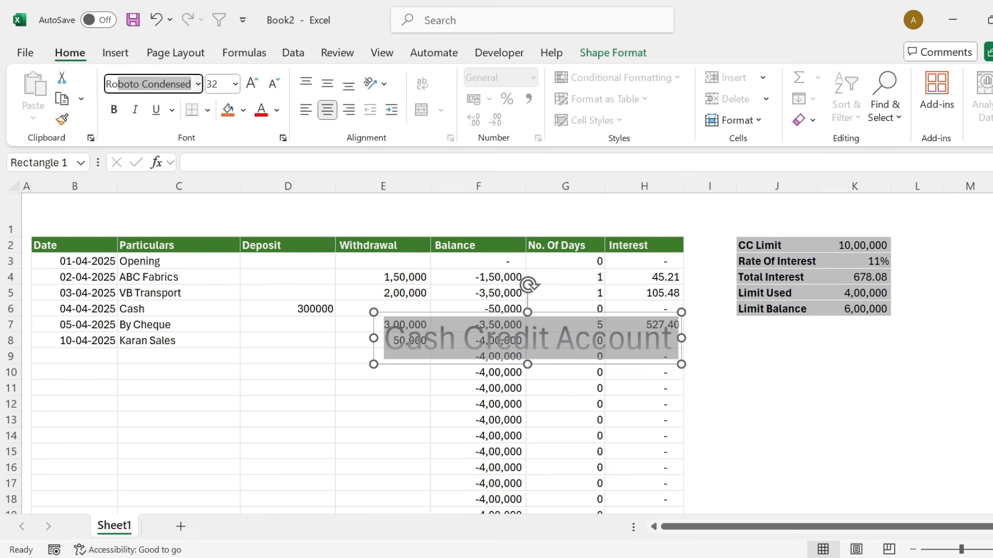
key(Return)
key(ctrl+b)
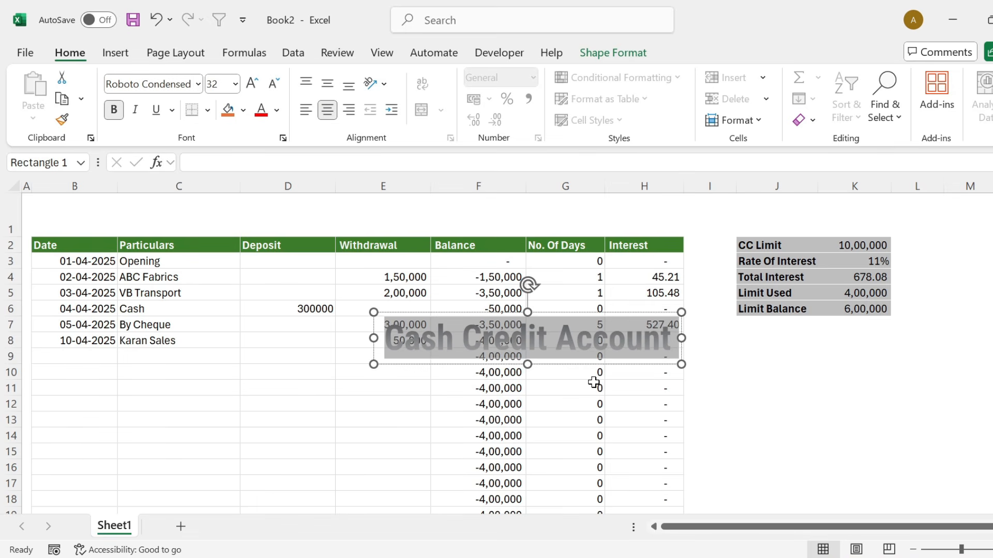
drag(588, 362, 222, 236)
key(Escape)
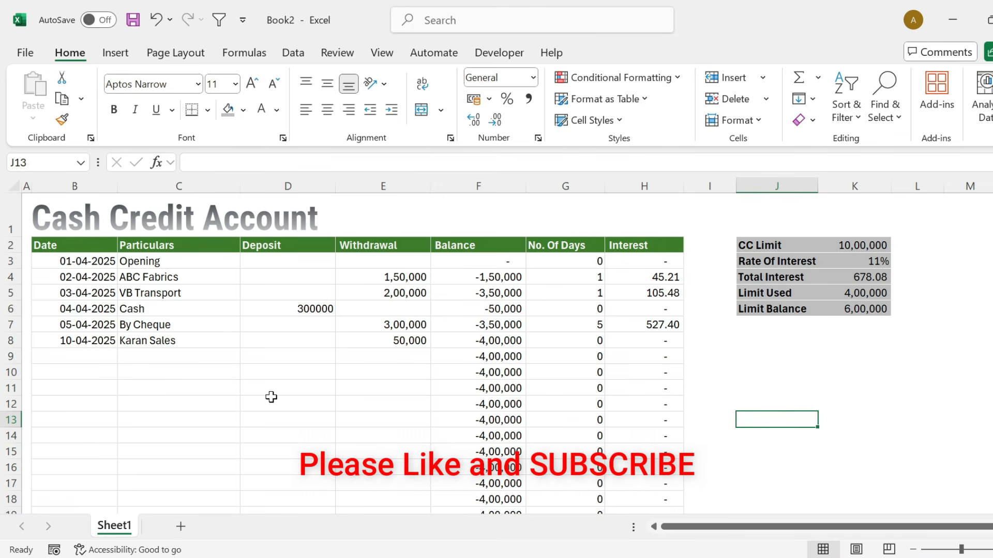
Add a Cash transaction dated 15-04-2025 with a withdrawal of 100000 in row 9, and check the days and interest cells of row 8
click(88, 357)
text(15)
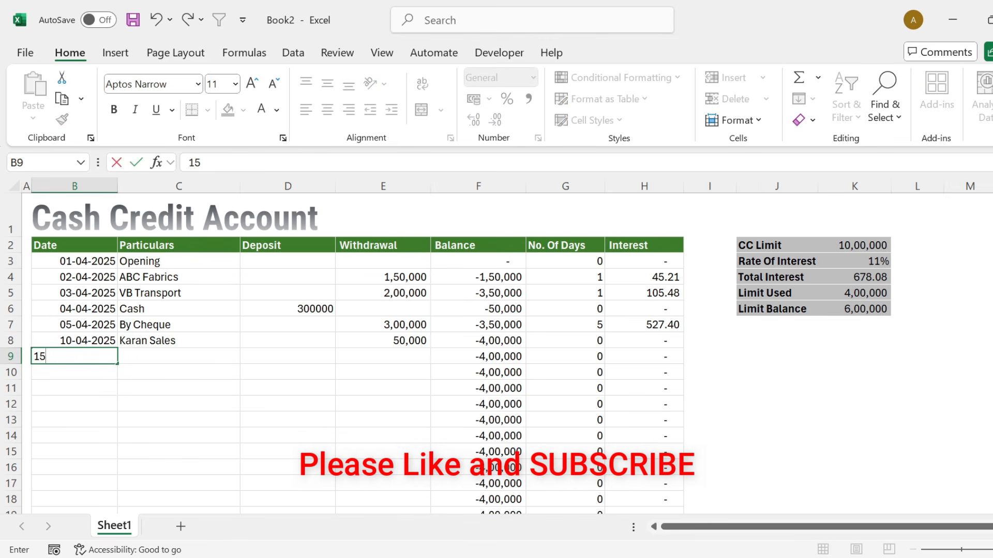
text(/4/2025)
key(Tab)
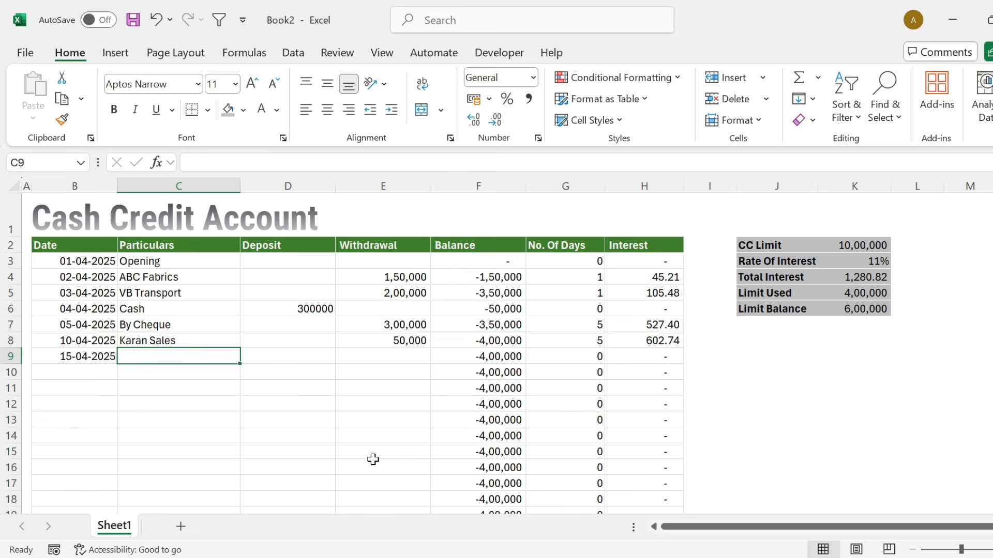
text(C)
key(Tab)
key(Tab)
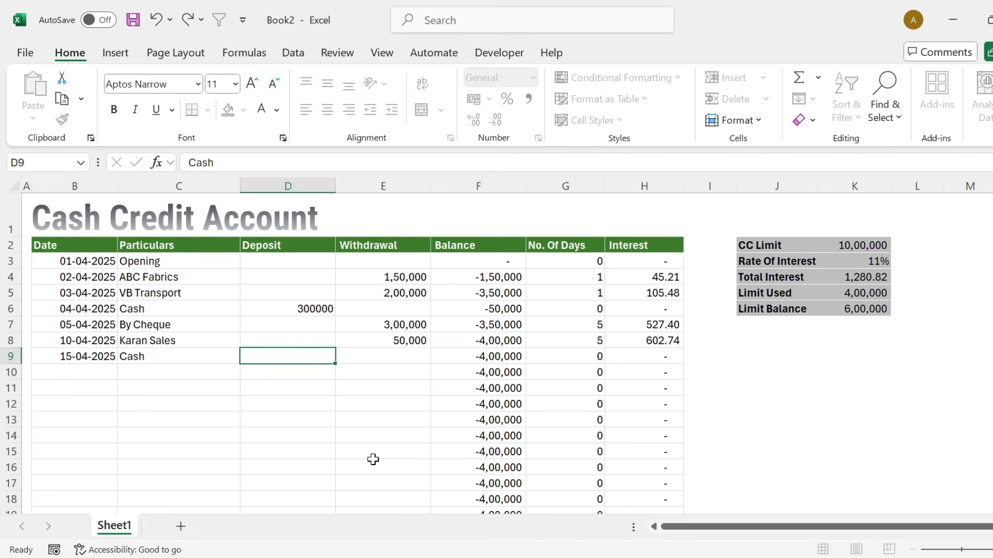
text(100000)
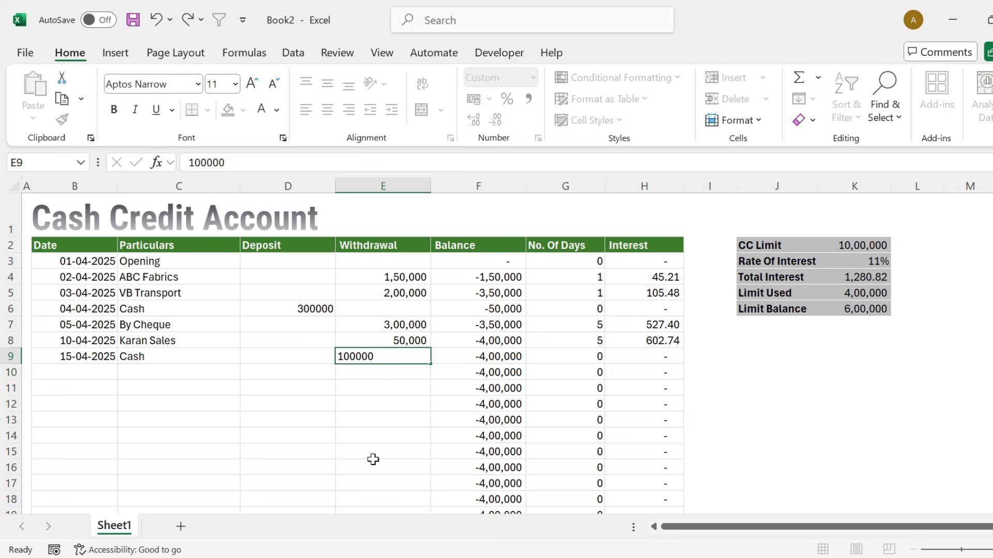
key(Return)
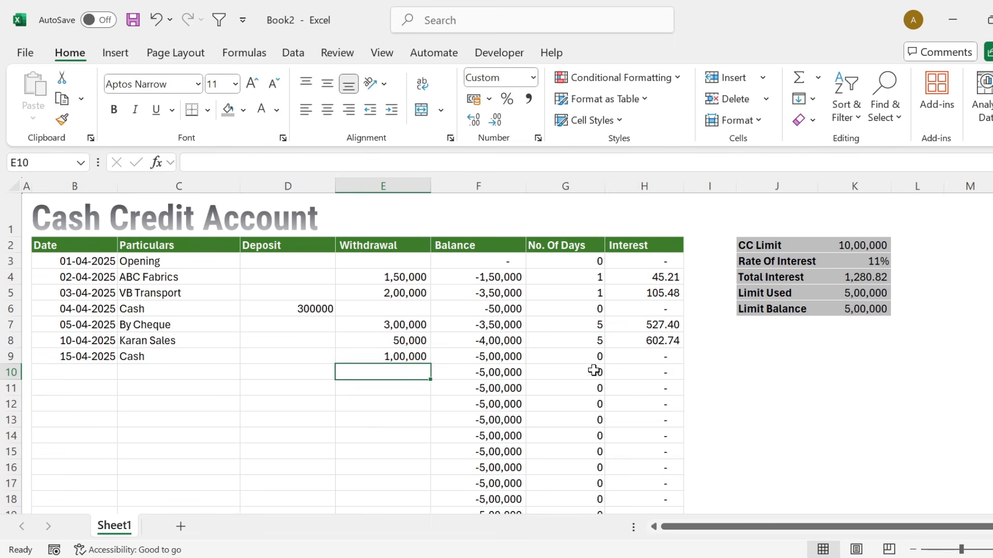
click(573, 345)
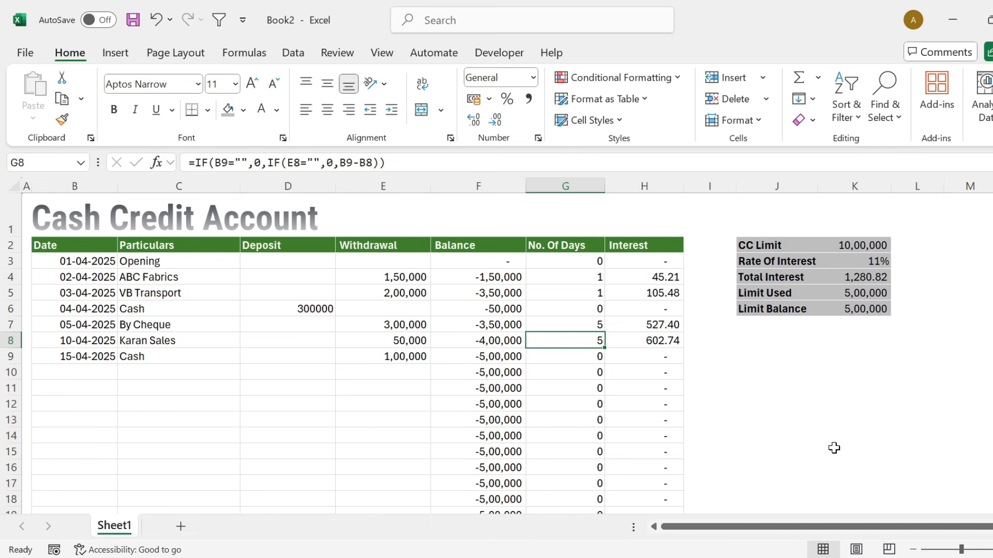
click(671, 341)
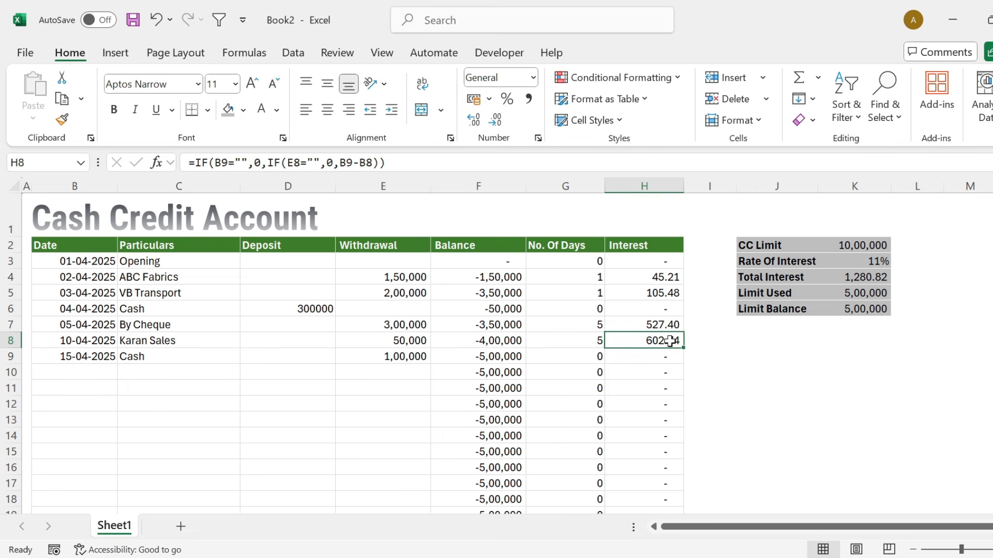